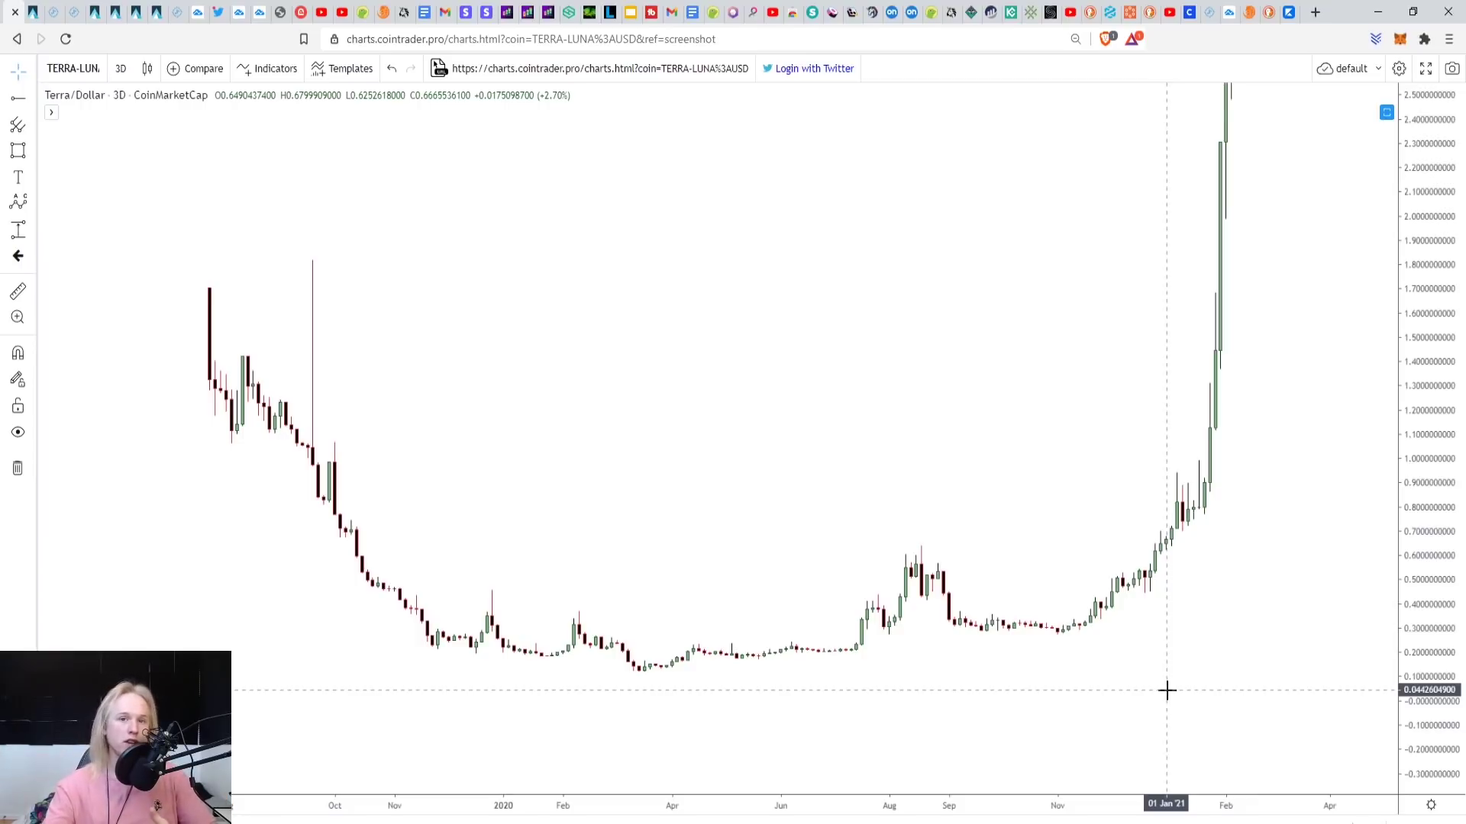
left_click_drag(684, 481, 694, 449)
left_click_drag(857, 375, 854, 389)
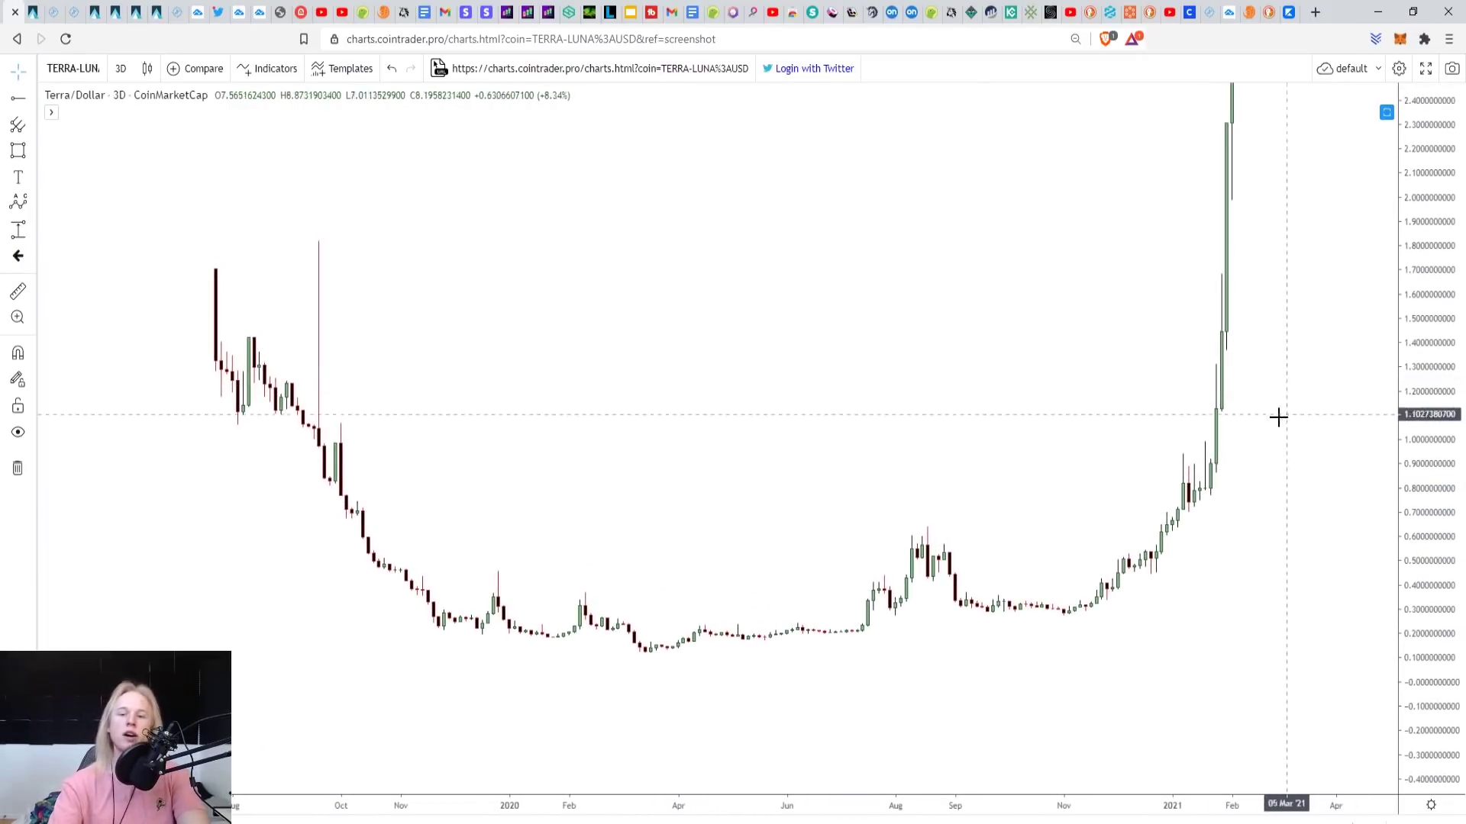
left_click_drag(1279, 416, 1267, 453)
left_click(18, 229)
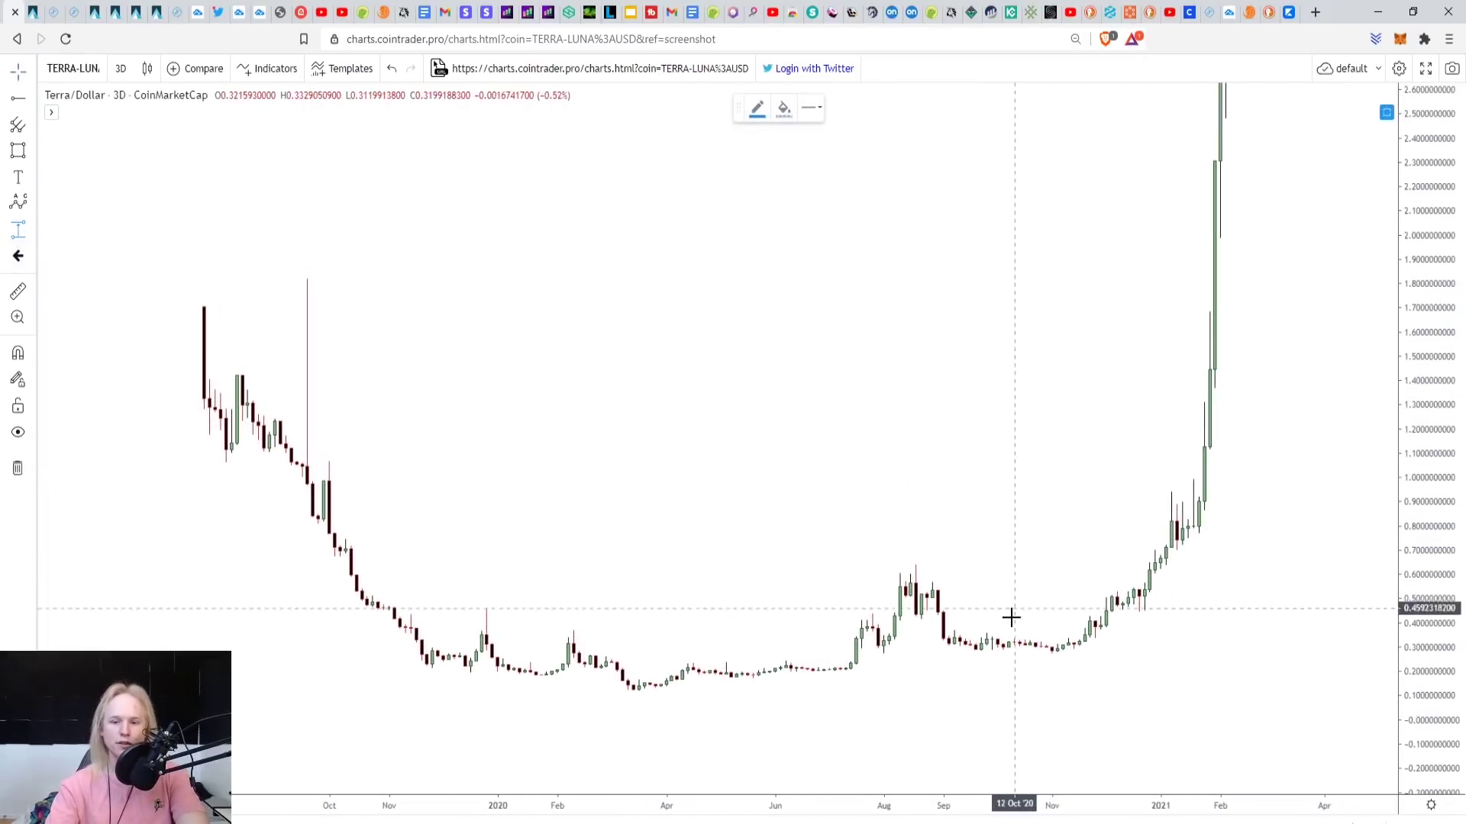
left_click(1003, 642)
left_click_drag(1423, 397, 1432, 663)
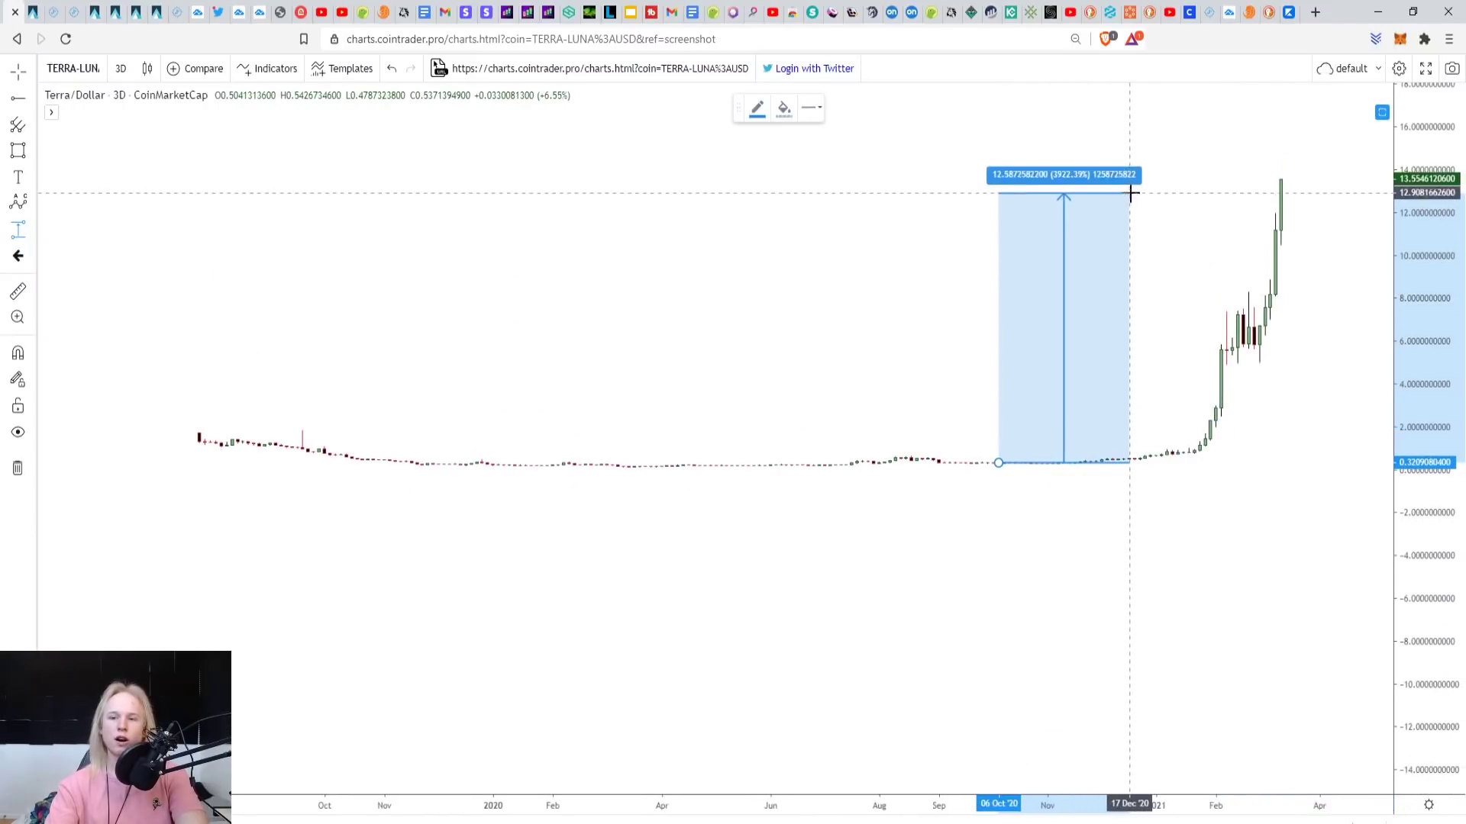
left_click_drag(1131, 180, 1129, 178)
left_click_drag(1172, 237, 1153, 287)
left_click_drag(1414, 496, 1411, 229)
left_click_drag(1348, 366, 1332, 529)
scroll(1326, 519, "down", 3)
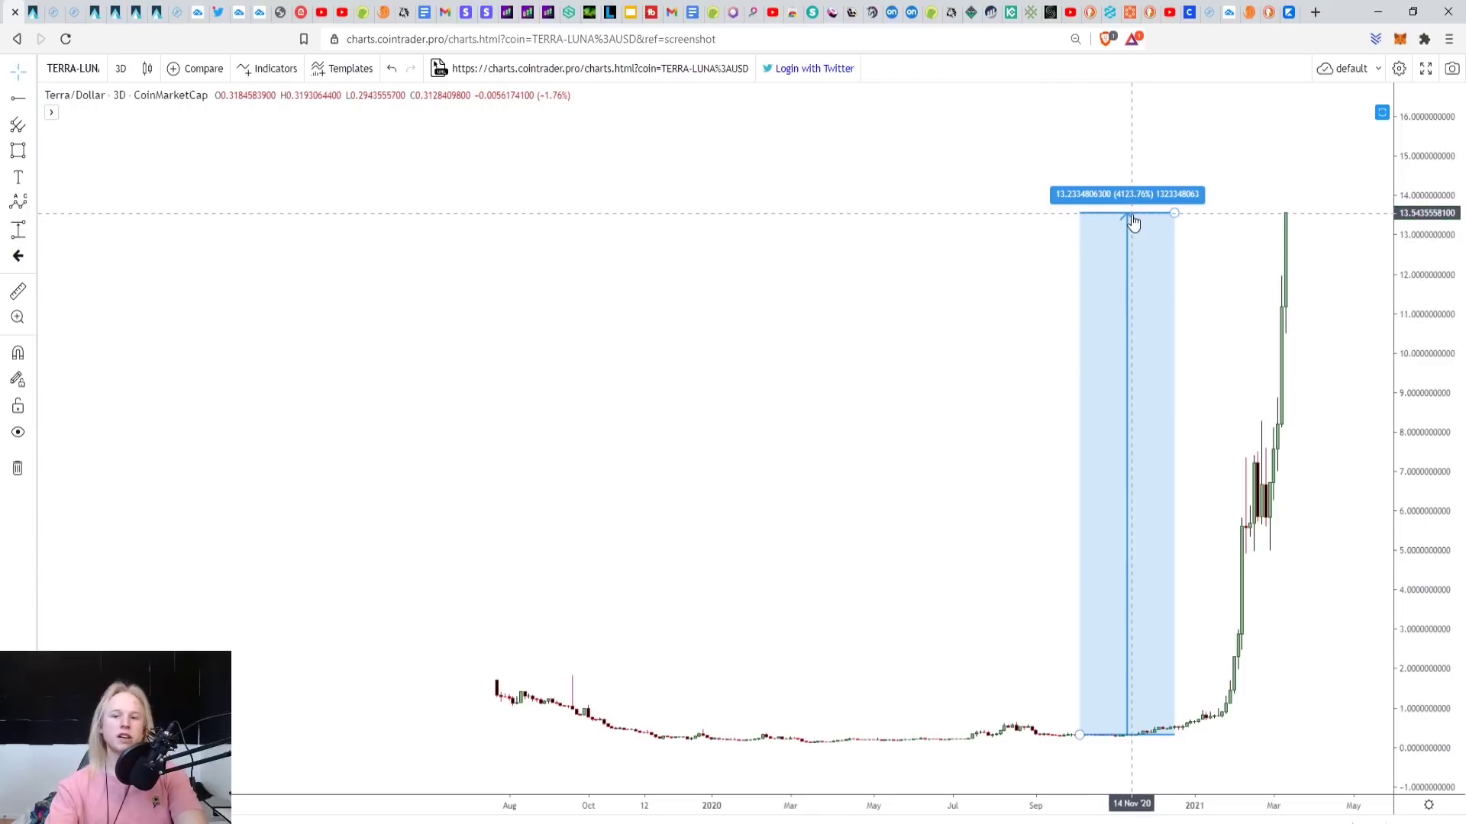
left_click_drag(1174, 215, 1190, 529)
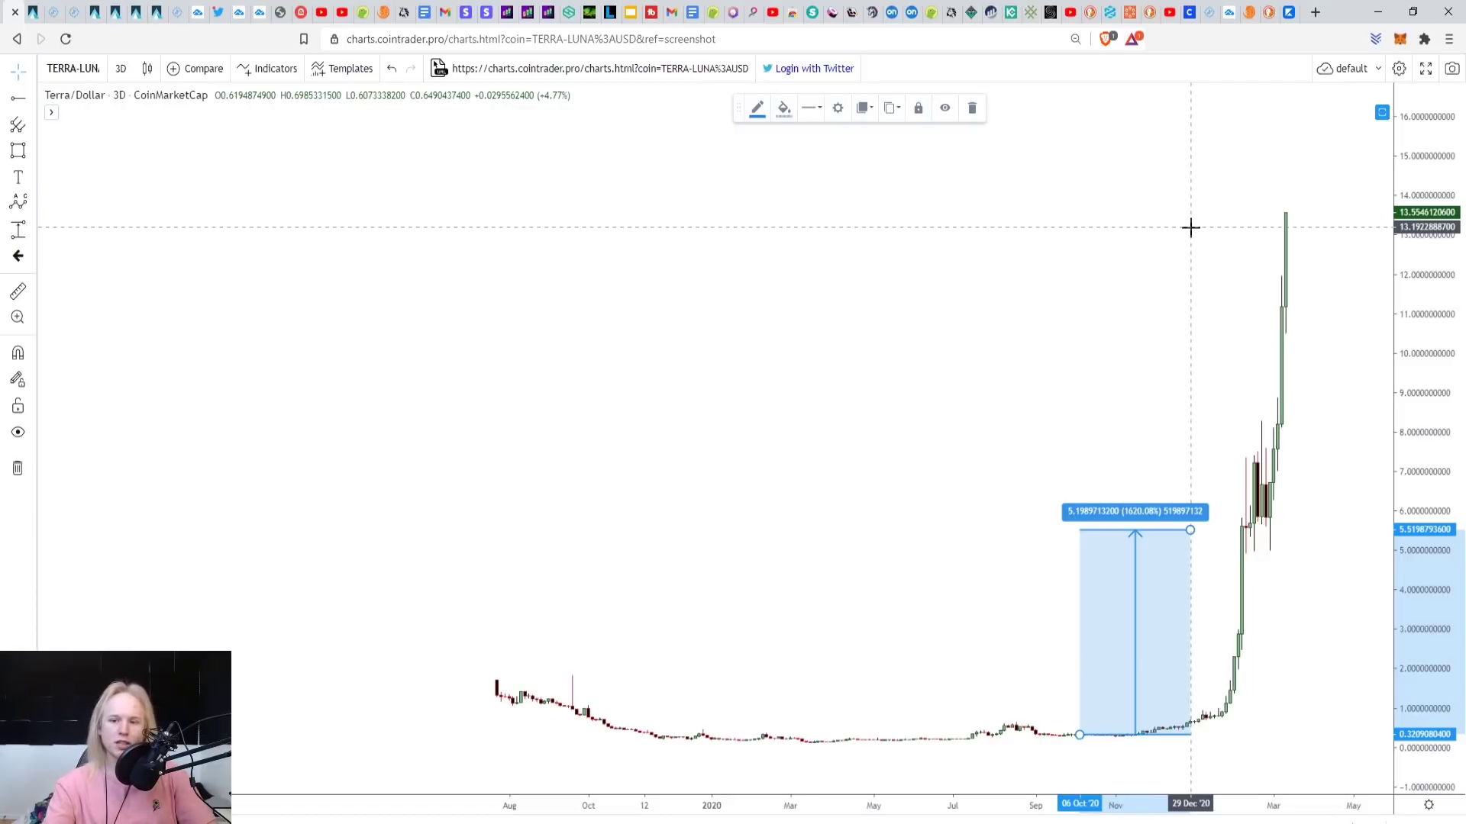
left_click_drag(1189, 530, 1187, 529)
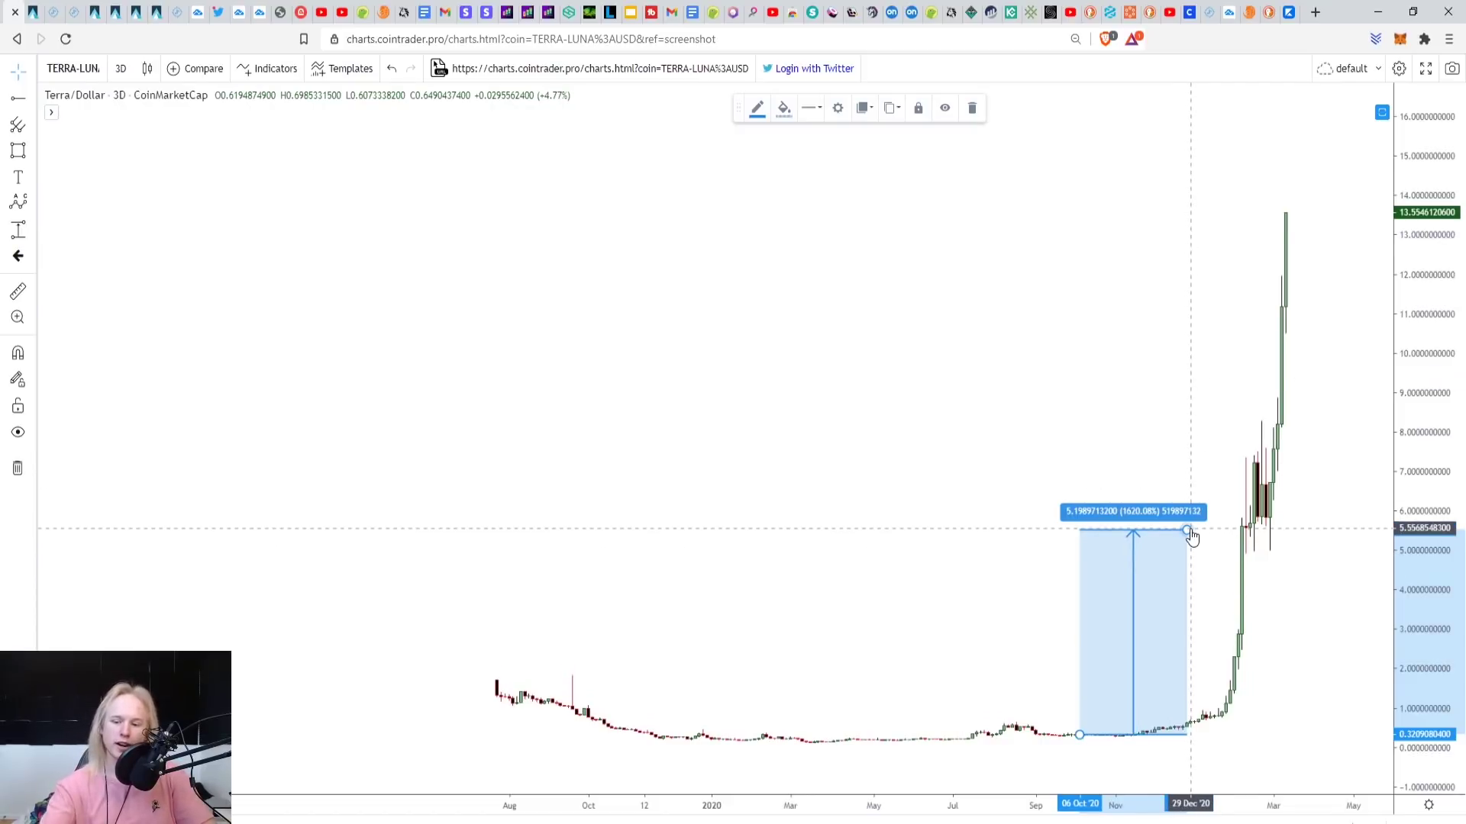
key("Delete")
left_click_drag(1405, 609, 1407, 359)
left_click_drag(1158, 579, 1179, 217)
left_click_drag(1440, 651, 1435, 250)
left_click_drag(1166, 589, 1207, 311)
left_click_drag(1424, 641, 1422, 316)
left_click_drag(1308, 377, 1254, 632)
scroll(1254, 632, "up", 2)
left_click_drag(1413, 511, 1413, 602)
left_click_drag(1263, 627, 1207, 630)
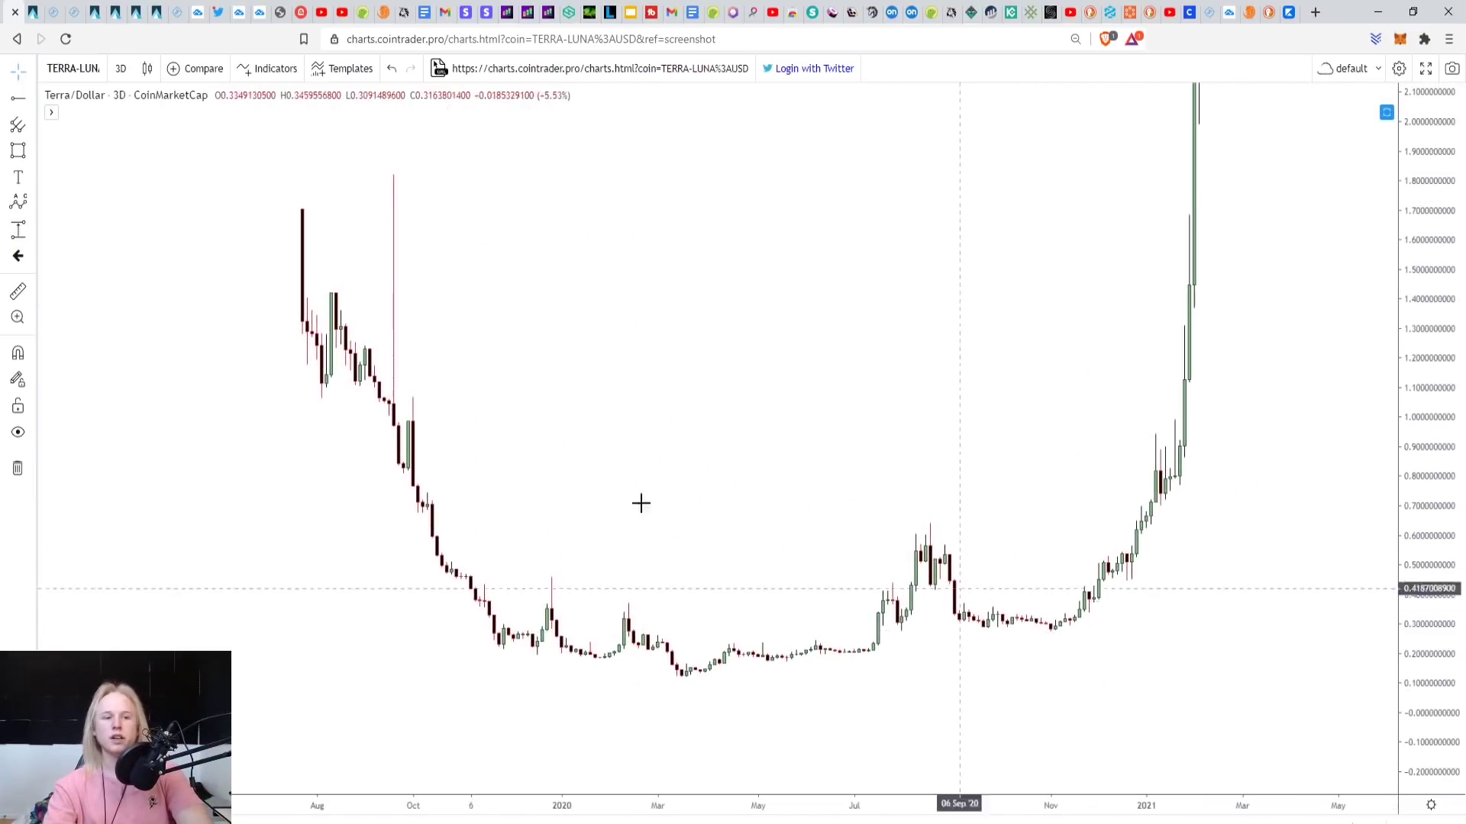
Draw an ABC correction from the July 2019 high down to the March 2020 low.
left_click(17, 202)
left_click(304, 205)
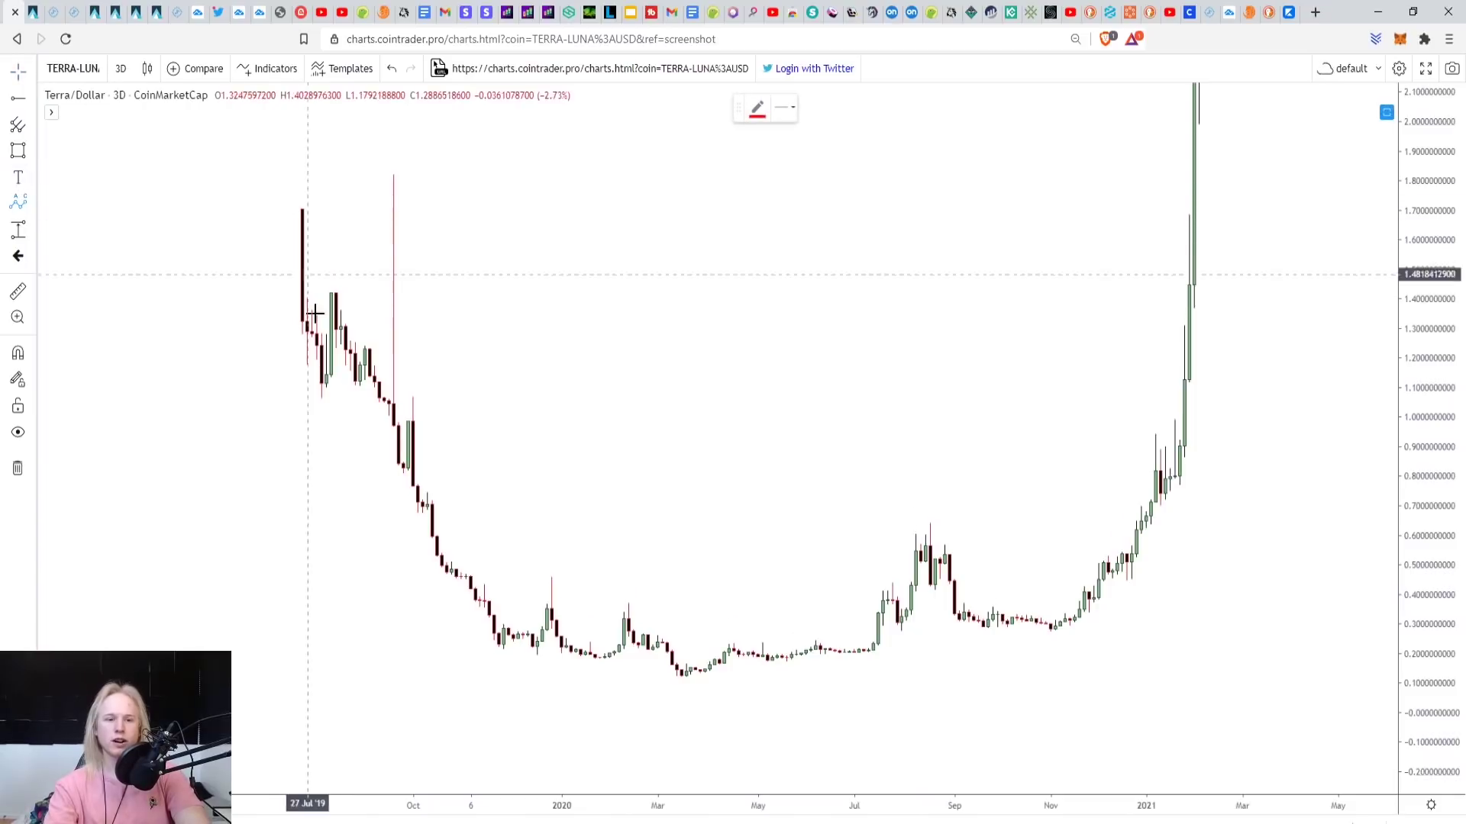
left_click(322, 388)
left_click(331, 293)
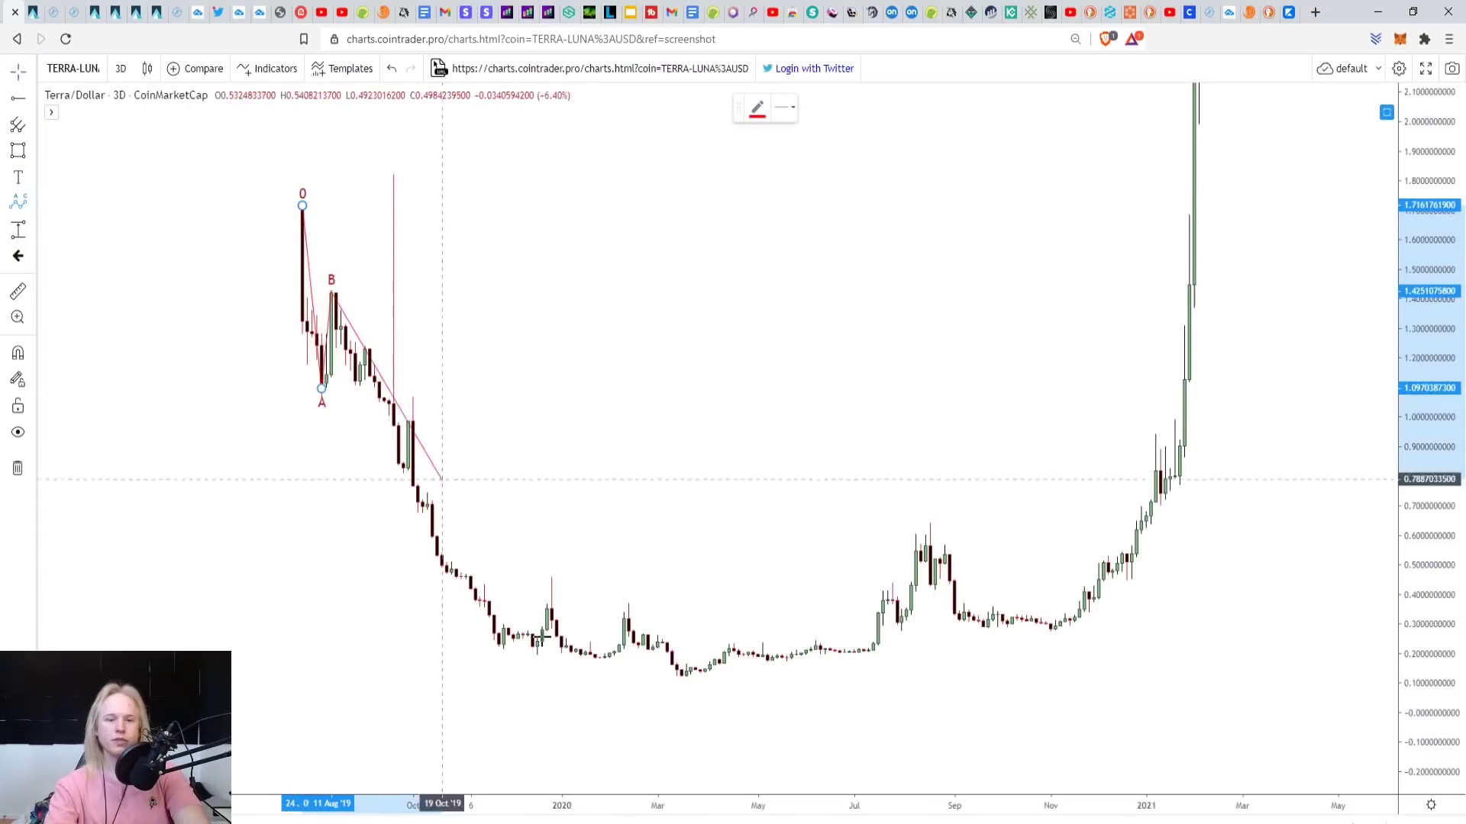
left_click(682, 674)
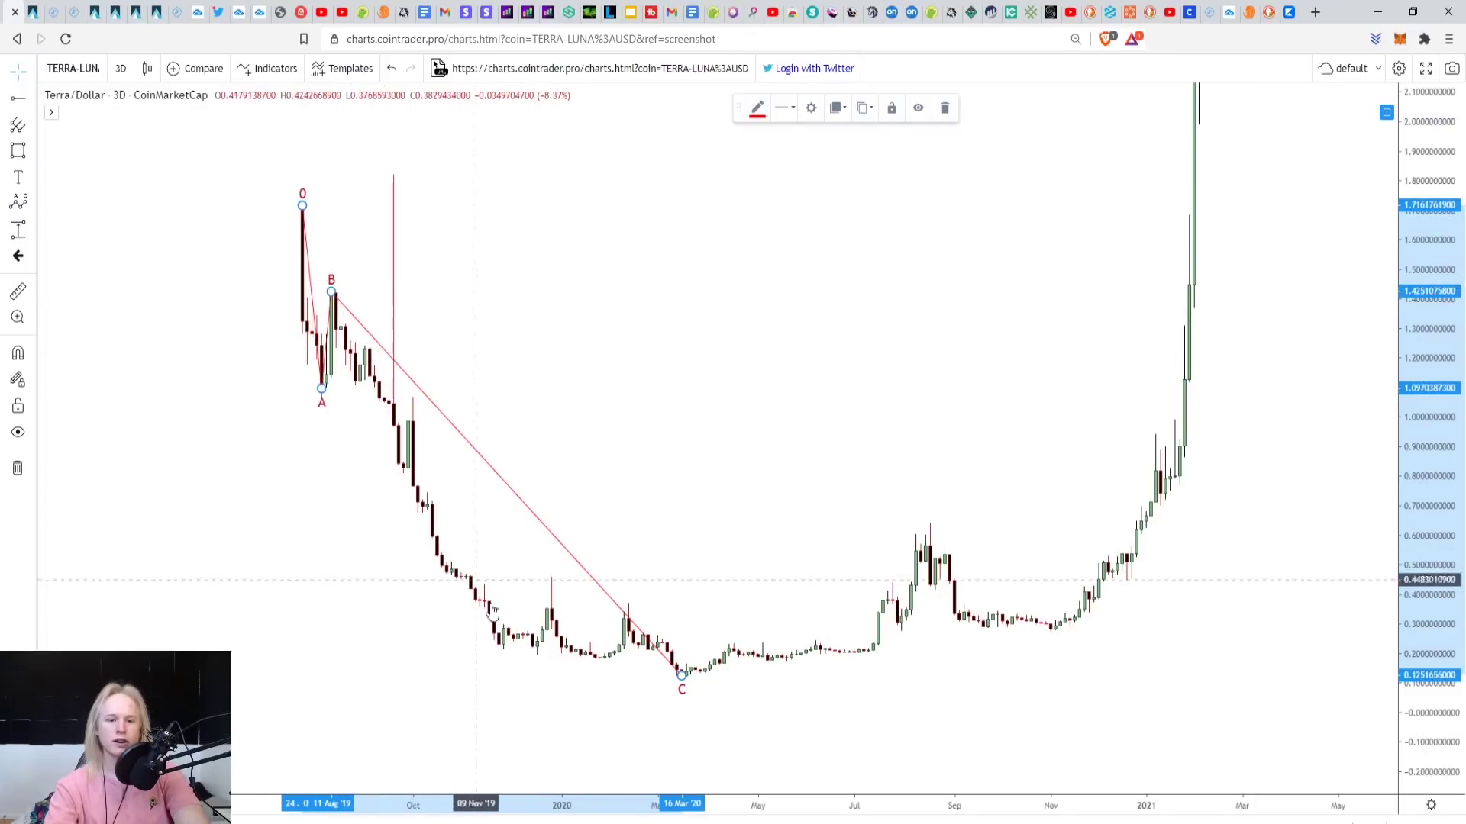
Draw a 1–5 Elliott impulse from the March 2020 low to the August 2020 peak.
left_click_drag(690, 565, 625, 542)
left_click(33, 204)
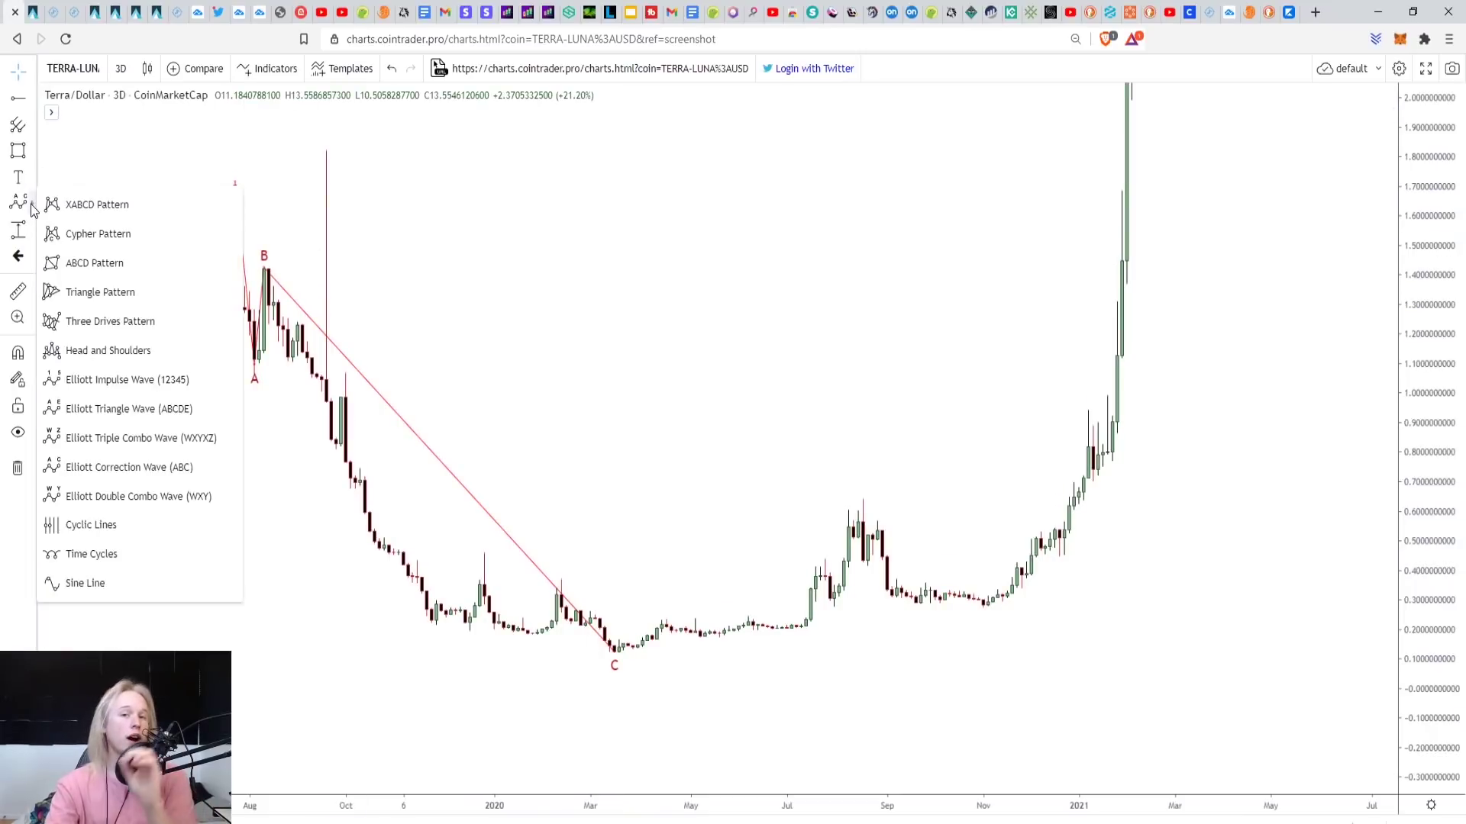
left_click(107, 379)
left_click(614, 650)
left_click(670, 622)
left_click(777, 633)
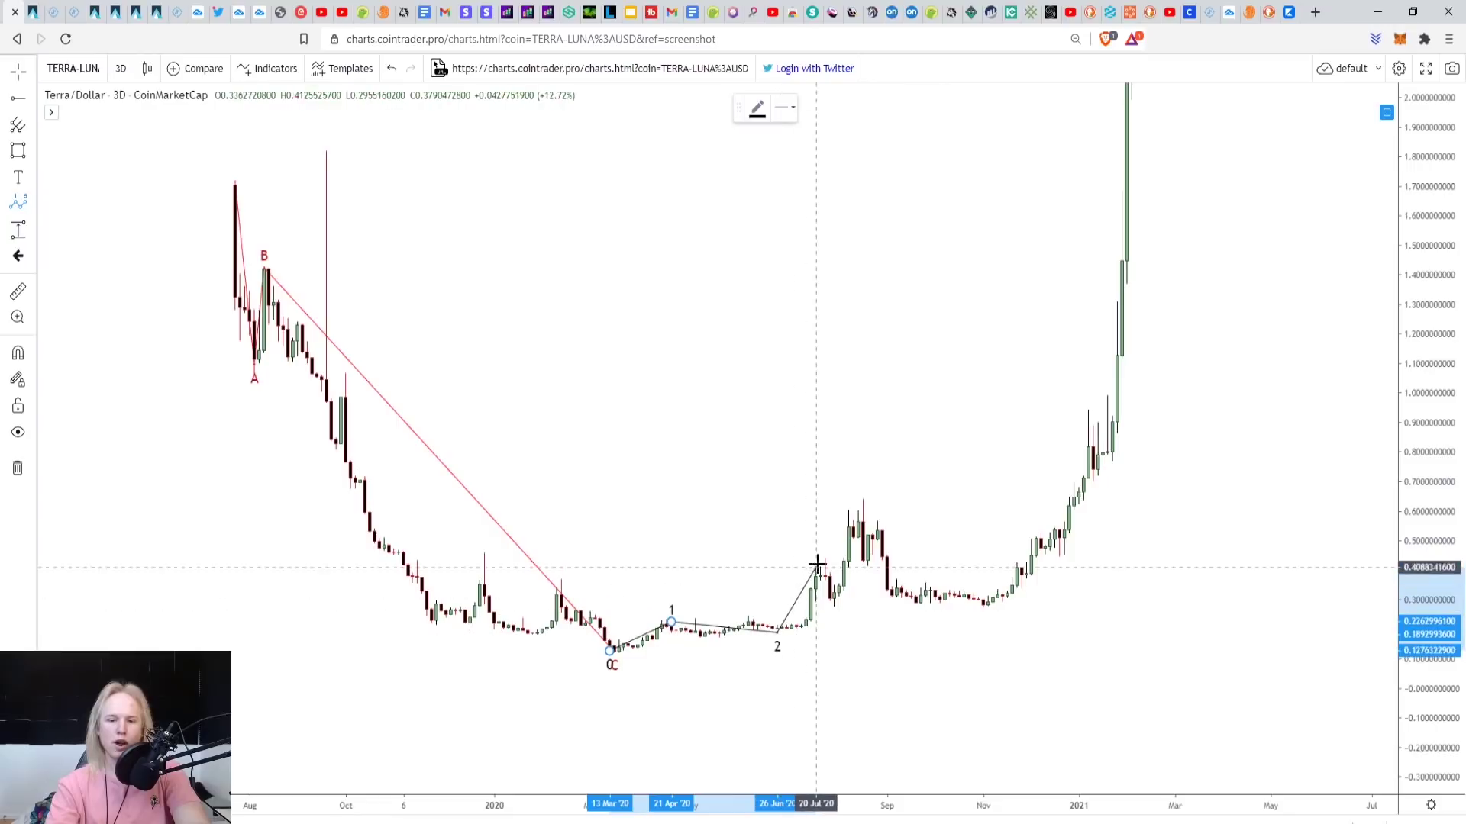
left_click(834, 599)
left_click(862, 501)
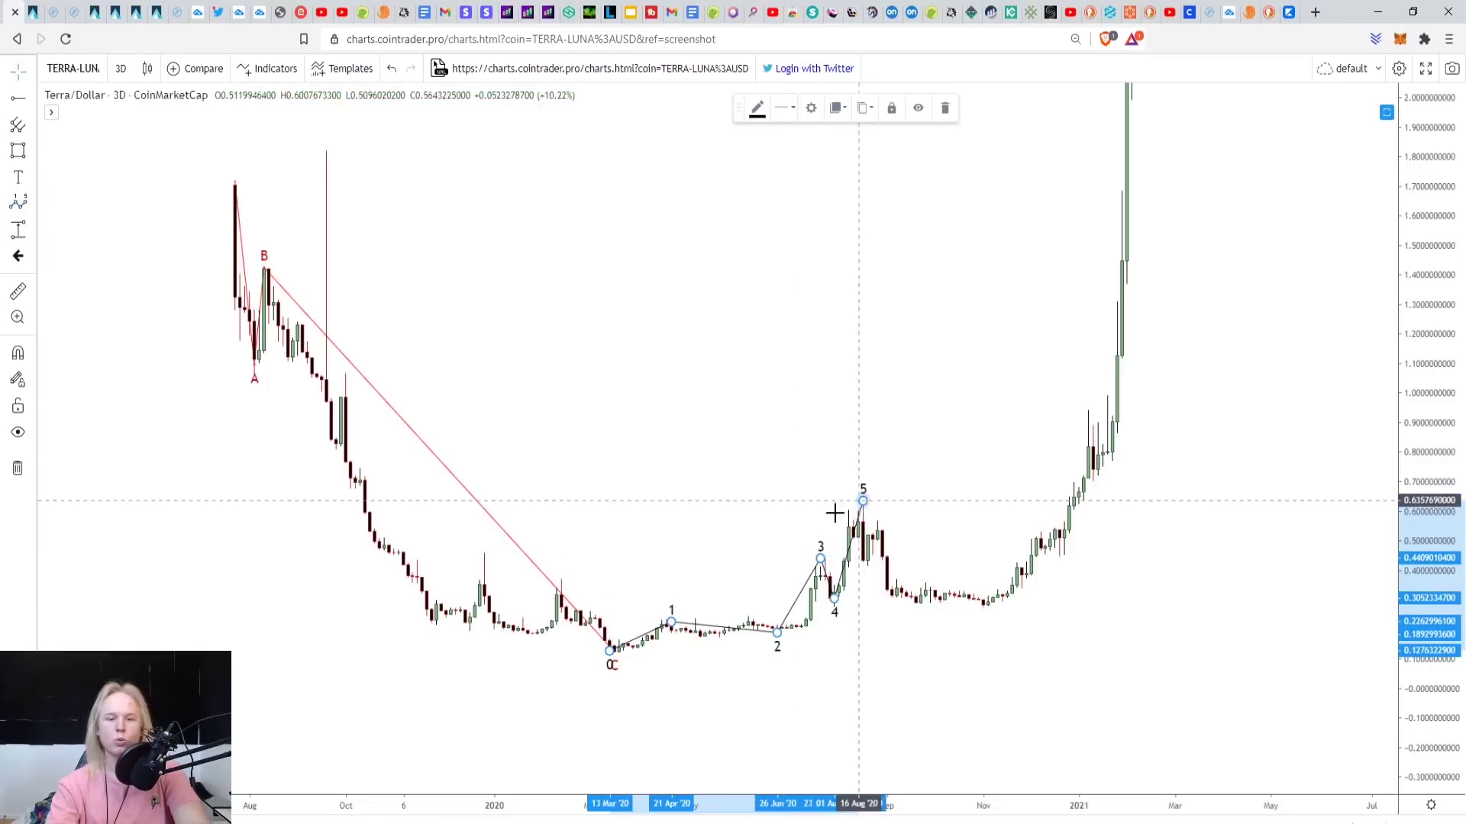
Draw a second ABC correction from the August 2020 peak to the November 2020 low.
left_click(30, 203)
left_click(107, 463)
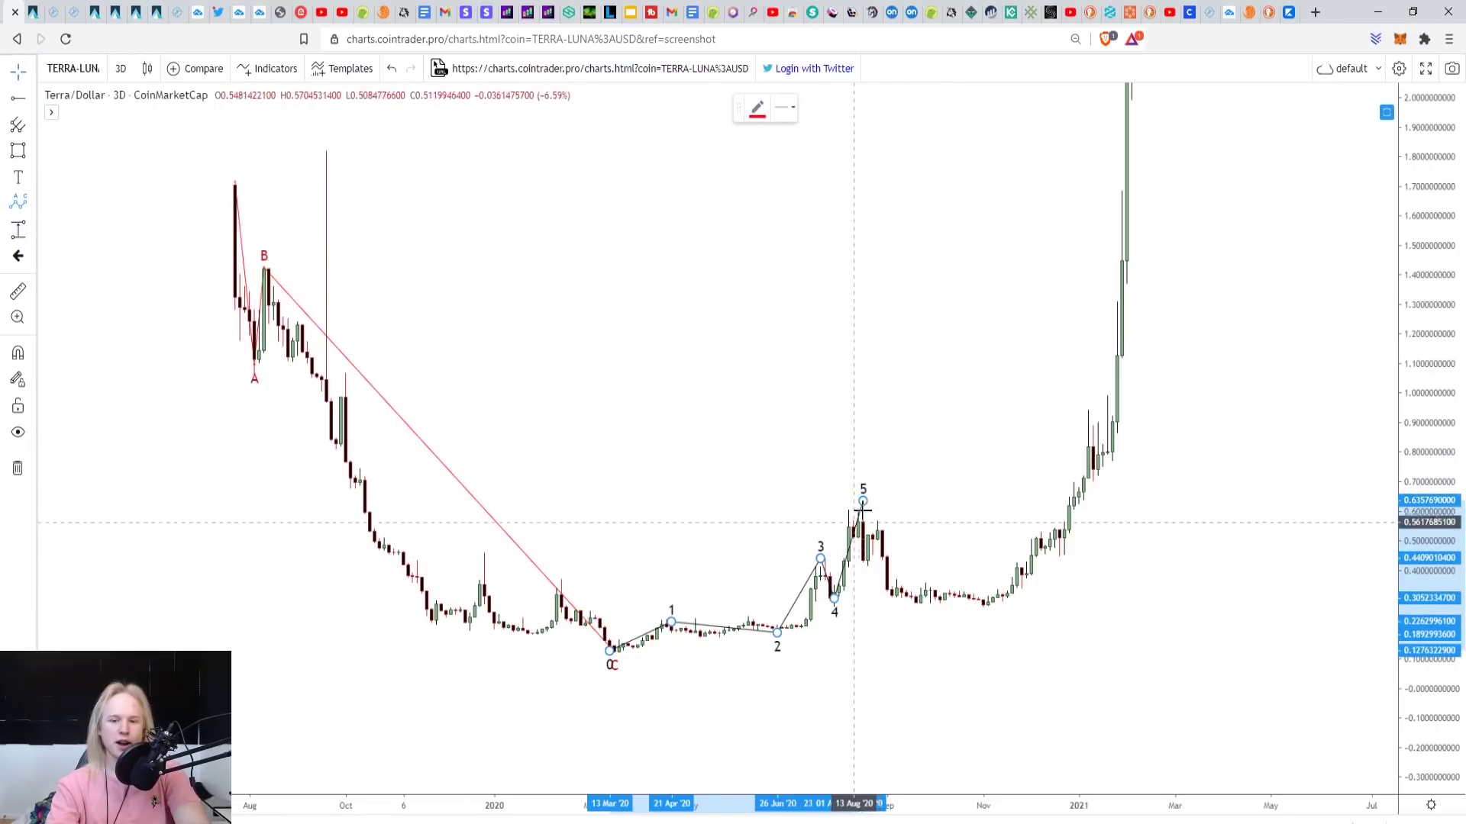
left_click(860, 504)
left_click(862, 565)
left_click(878, 525)
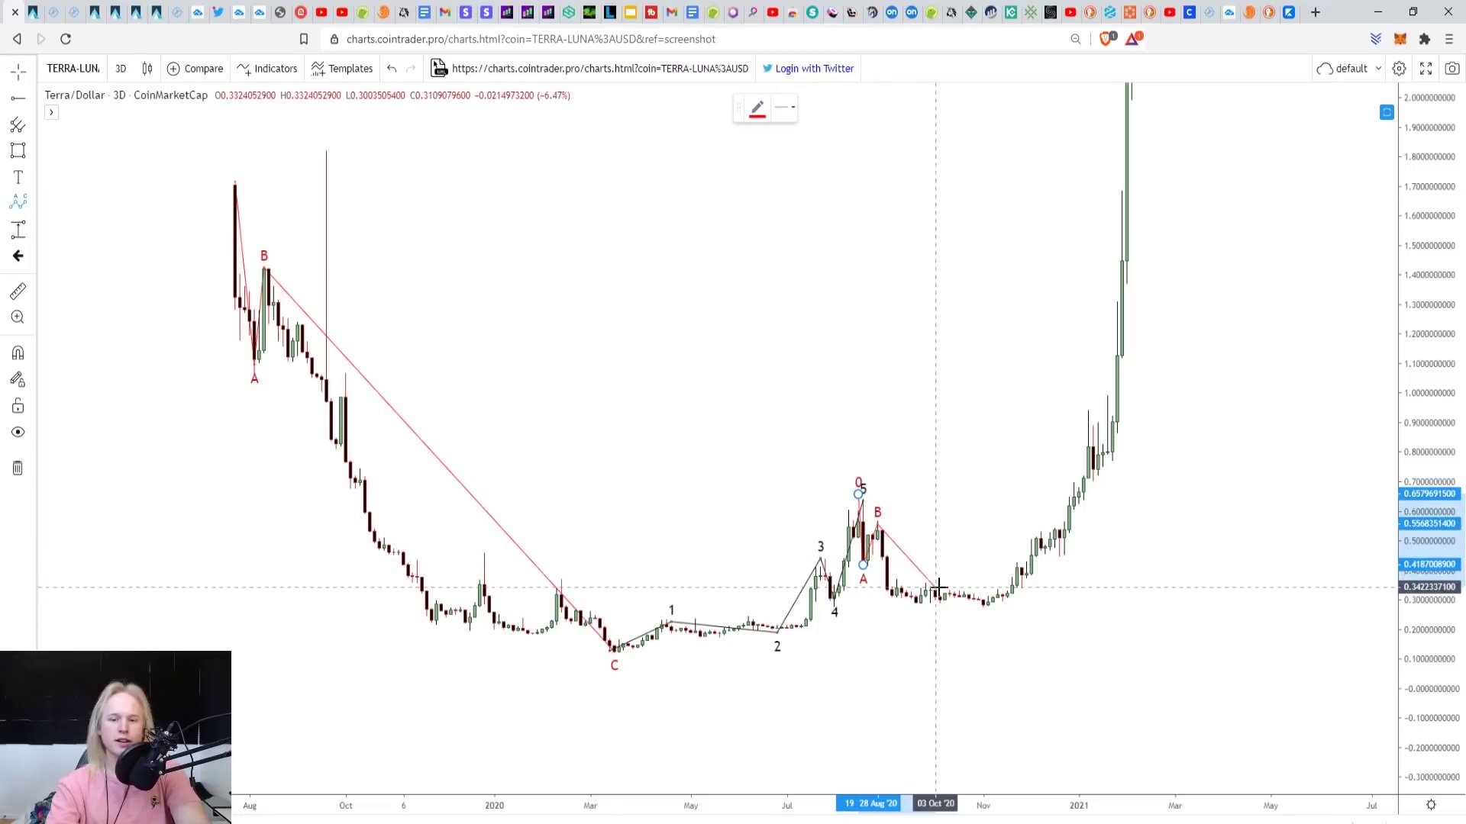
left_click(983, 603)
scroll(941, 505, "down", 2)
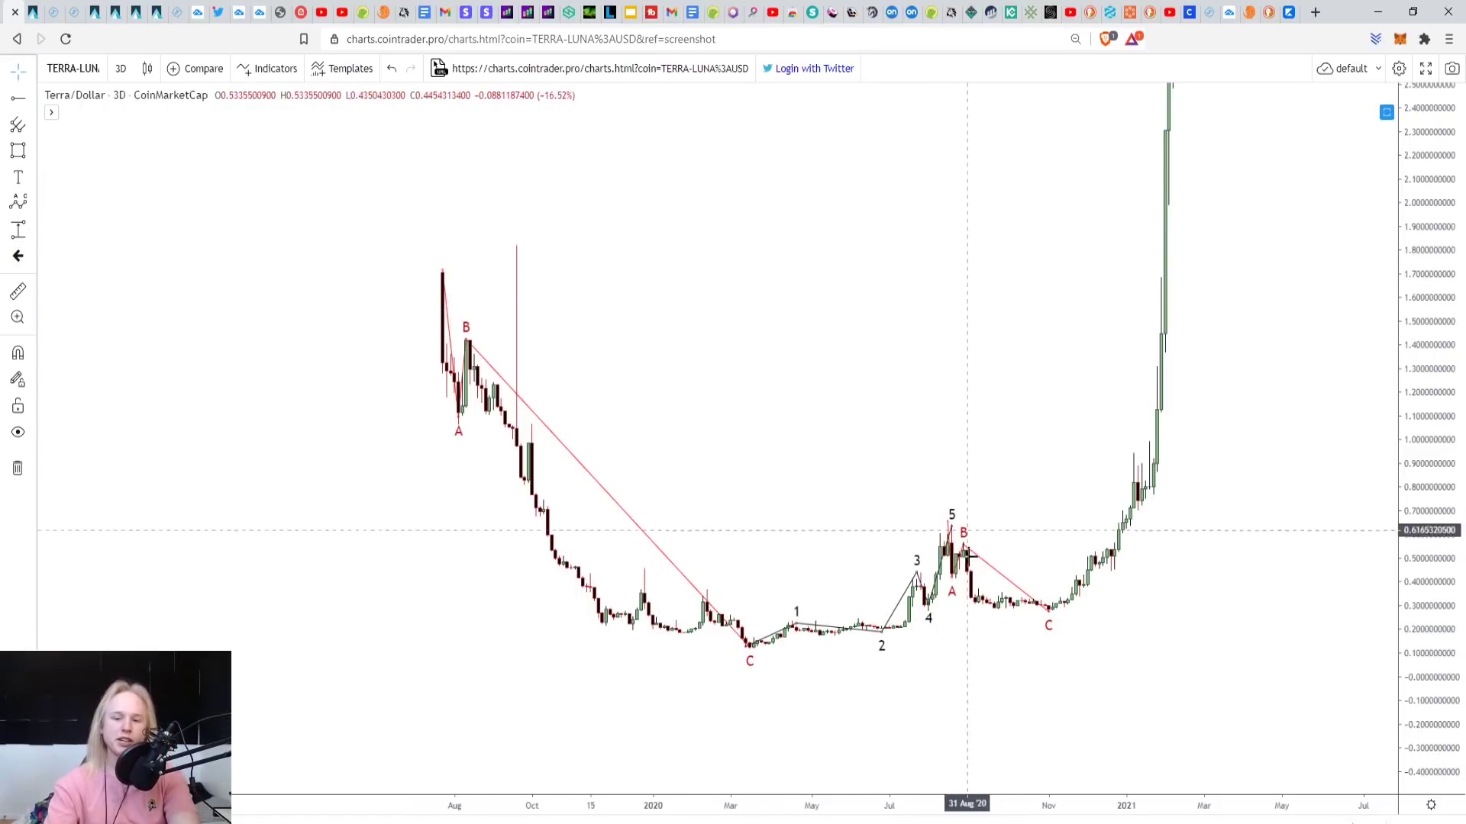
Pan and rescale the price axis to frame the late-2020 to 2021 rally.
left_click_drag(1136, 296, 1185, 403)
left_click_drag(1412, 443, 1412, 595)
left_click_drag(1332, 436, 1313, 627)
left_click_drag(1405, 554, 1403, 748)
left_click_drag(1364, 484, 1331, 576)
left_click_drag(1413, 767, 1409, 210)
left_click_drag(1361, 736, 1331, 311)
left_click_drag(1294, 647, 1247, 717)
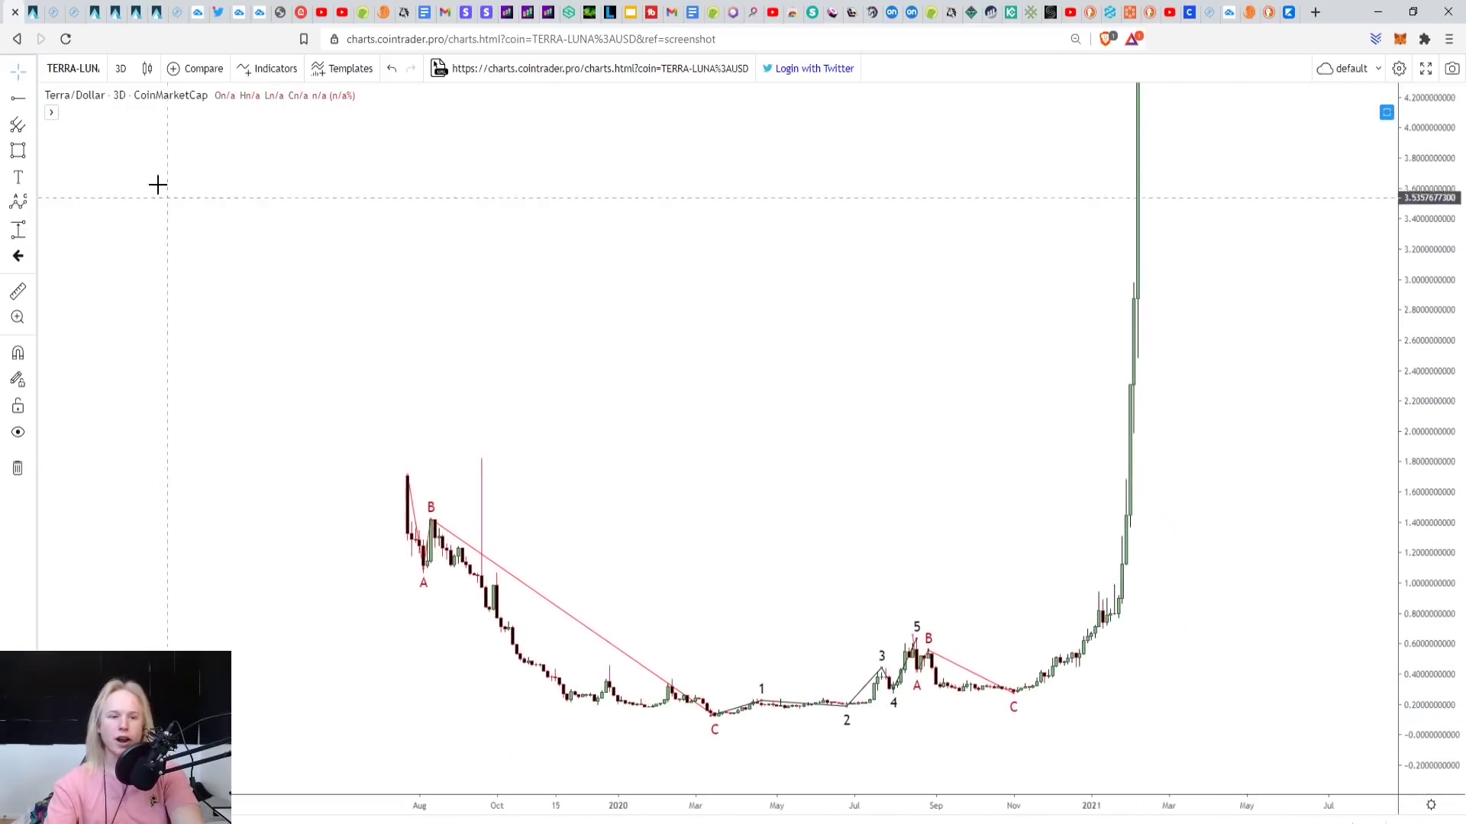
Draw a 1–5 impulse from the November 2020 low to the March 2021 peak.
left_click(31, 201)
left_click(97, 381)
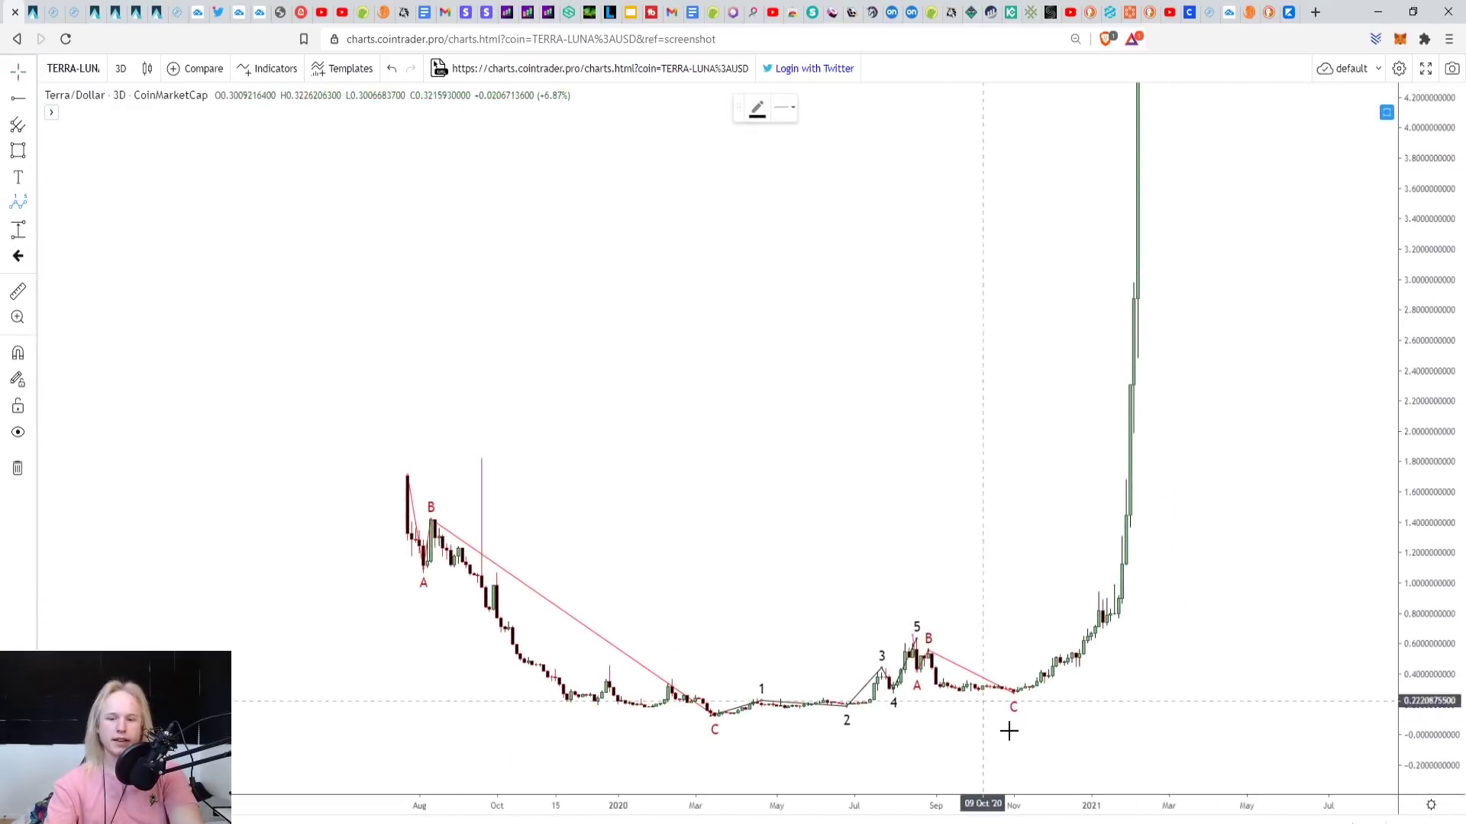
left_click(1013, 691)
left_click(1096, 603)
left_click(1099, 631)
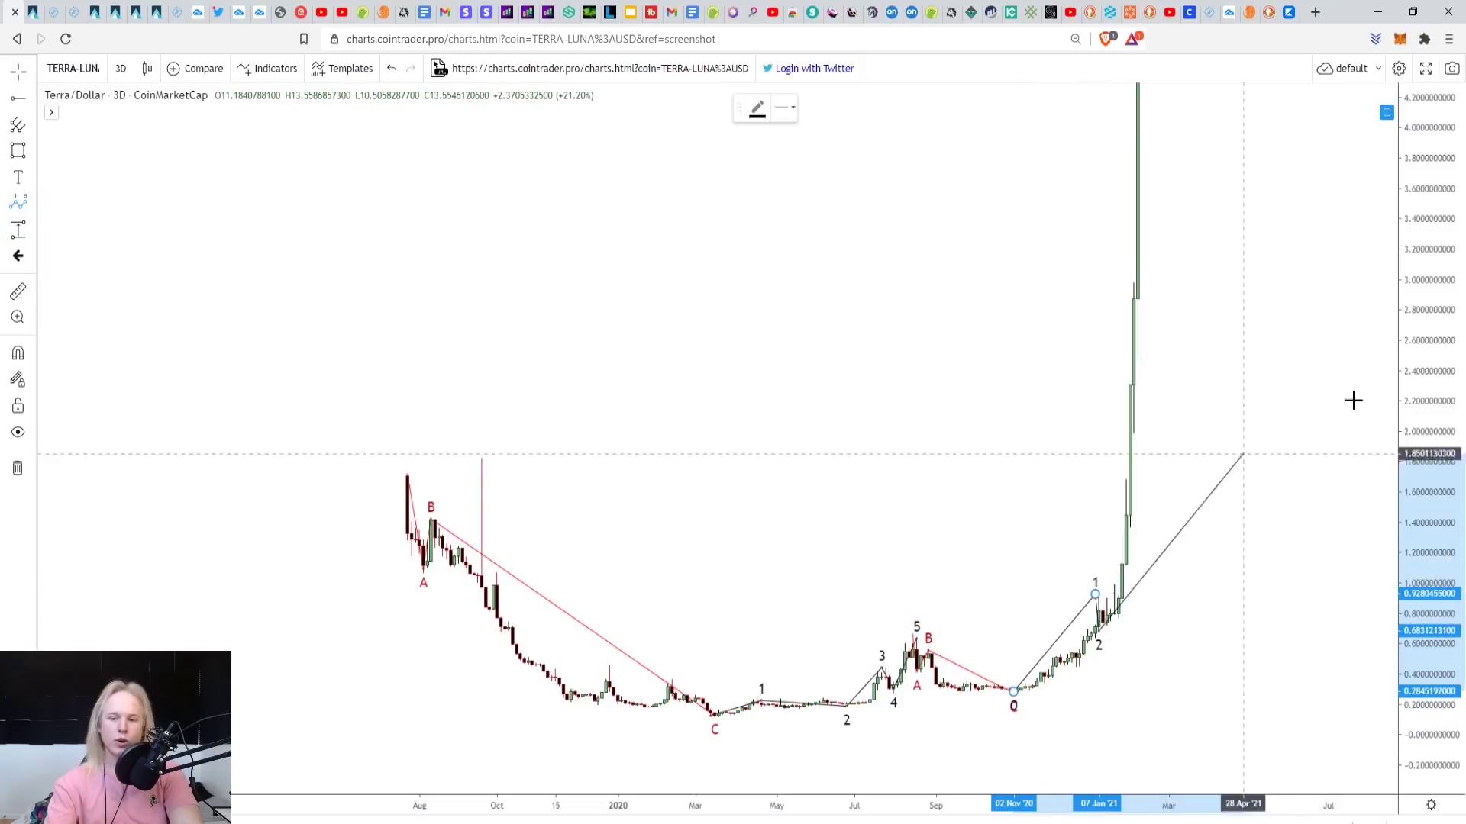
left_click(1154, 157)
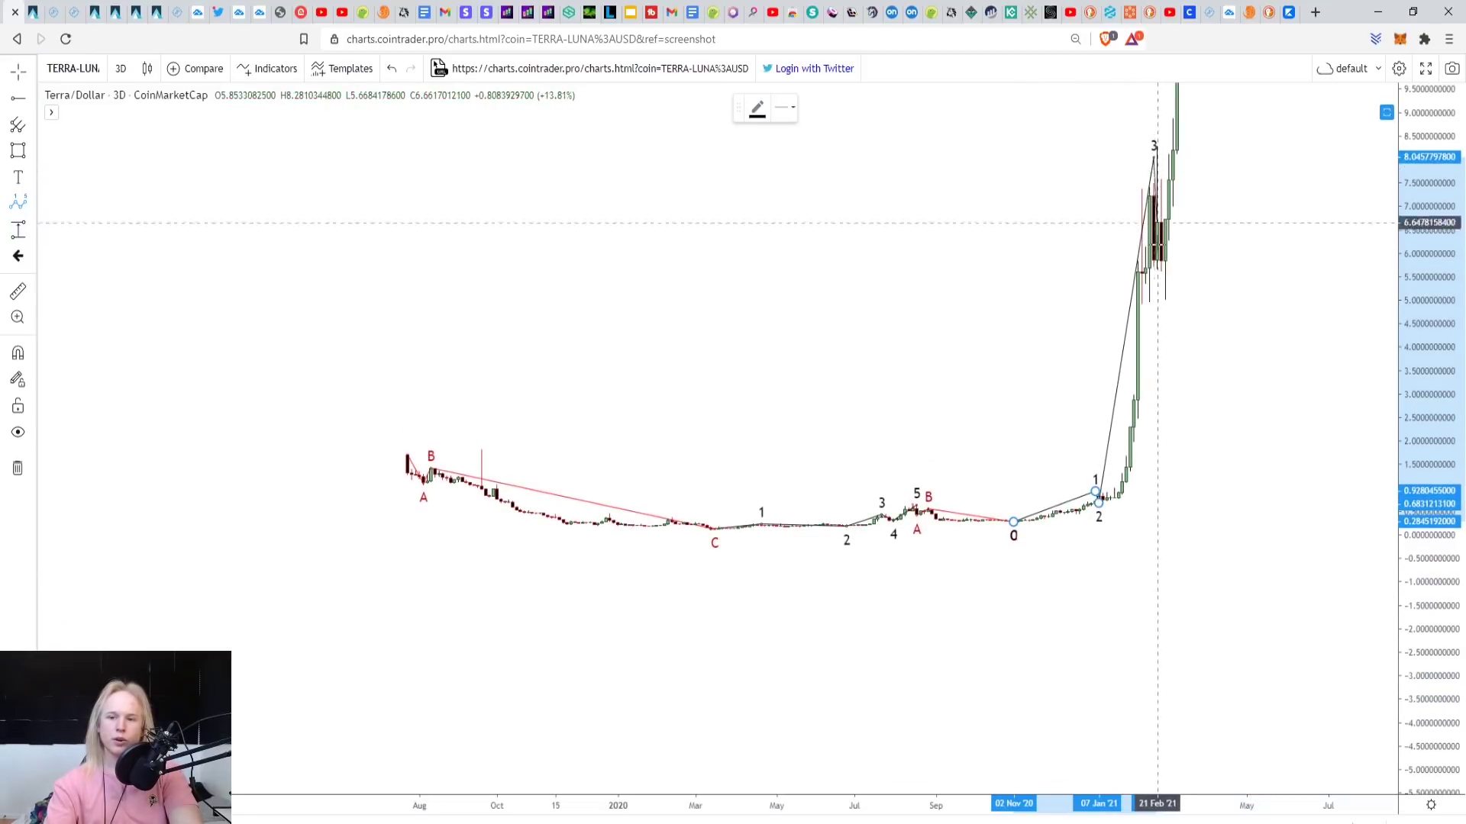
left_click(1157, 298)
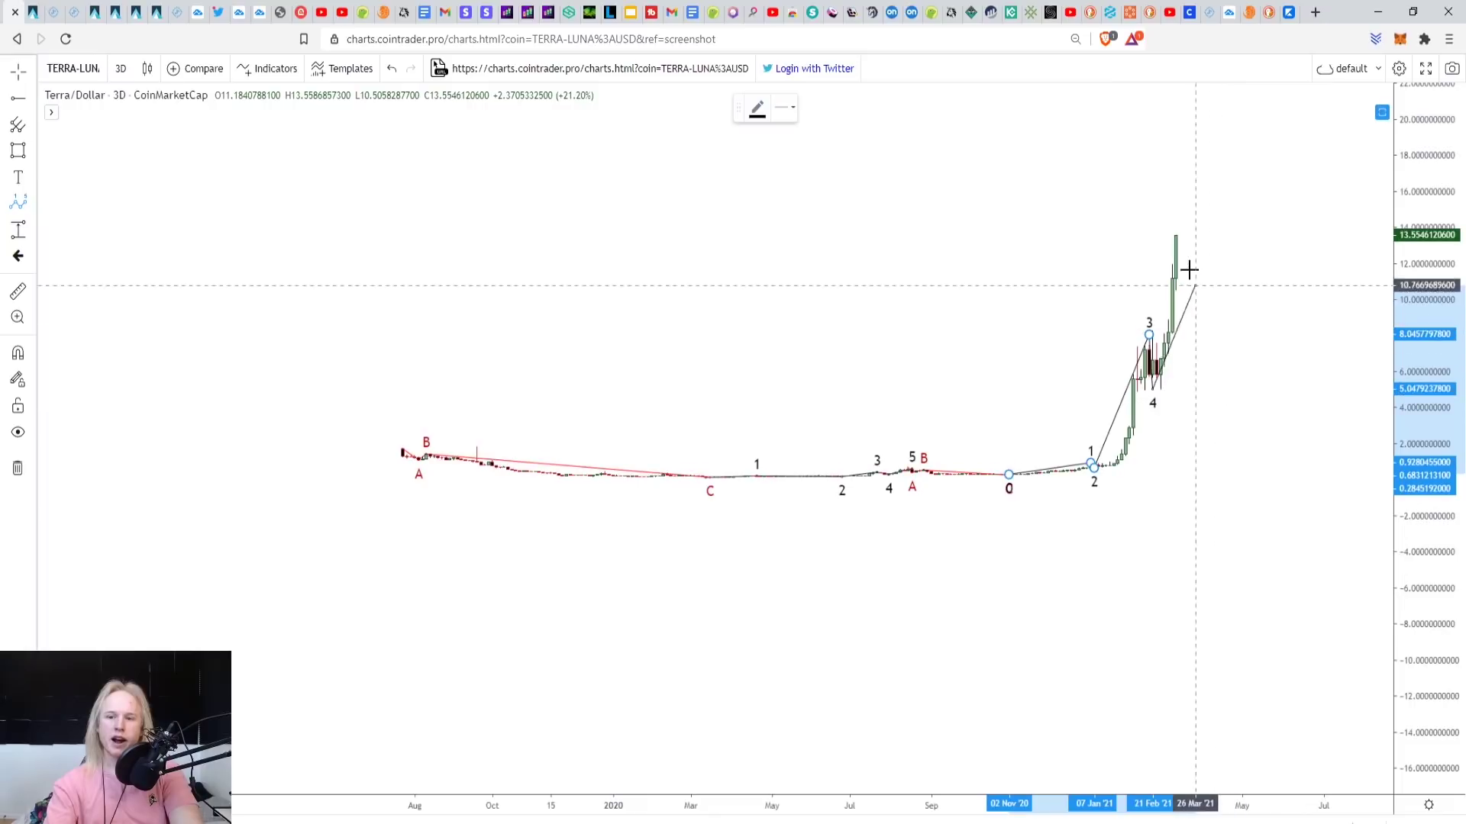
left_click(1178, 229)
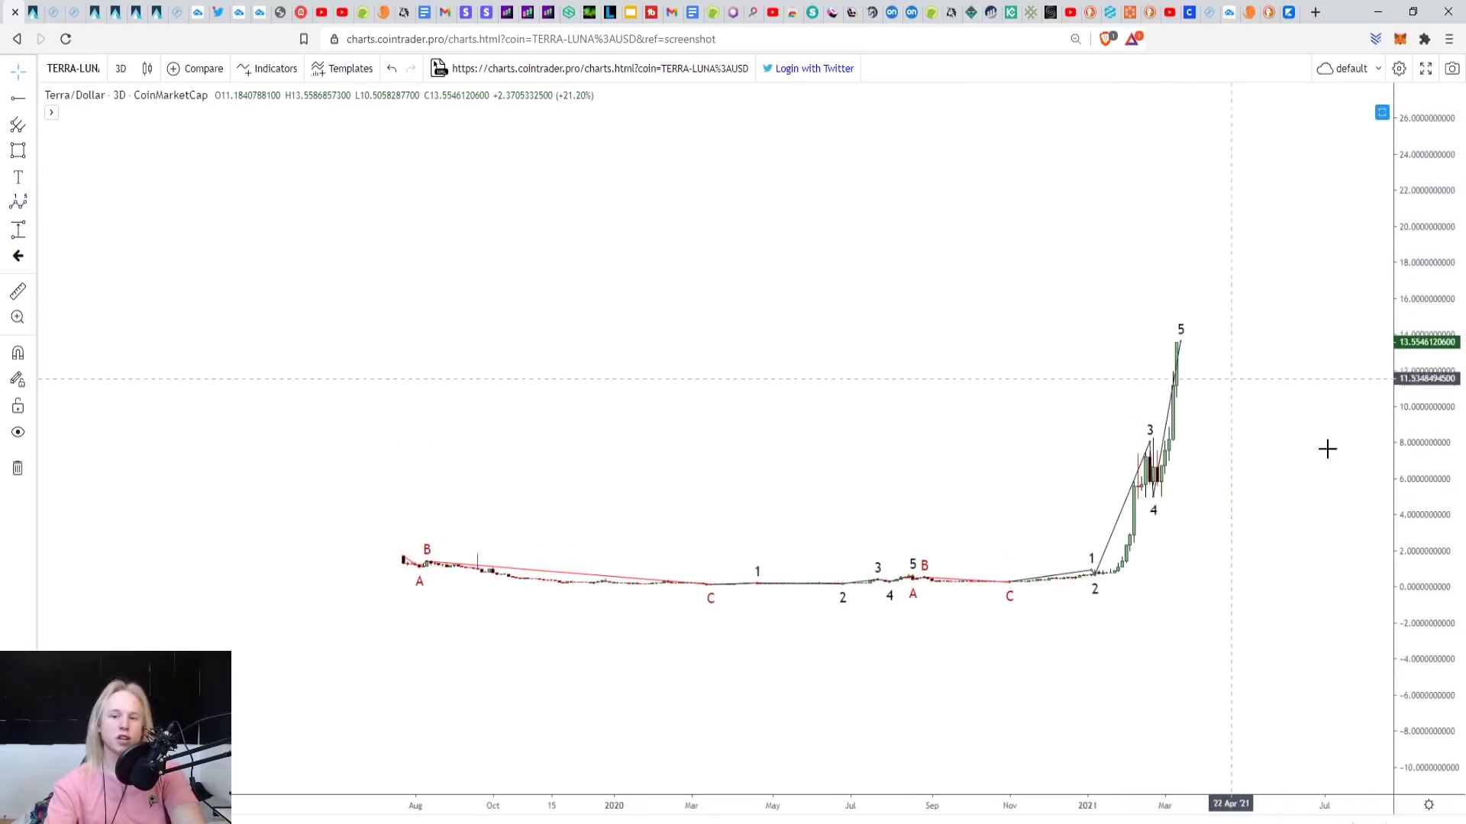
Rescale and pan the chart so all wave counts fit in view.
left_click_drag(1426, 525, 1421, 152)
scroll(1363, 429, "down", 3)
left_click_drag(1358, 595, 1365, 484)
left_click_drag(1408, 547, 1411, 403)
left_click_drag(1327, 481, 1248, 609)
scroll(1252, 610, "up", 2)
left_click_drag(1454, 382, 1447, 532)
left_click_drag(1271, 595, 1241, 637)
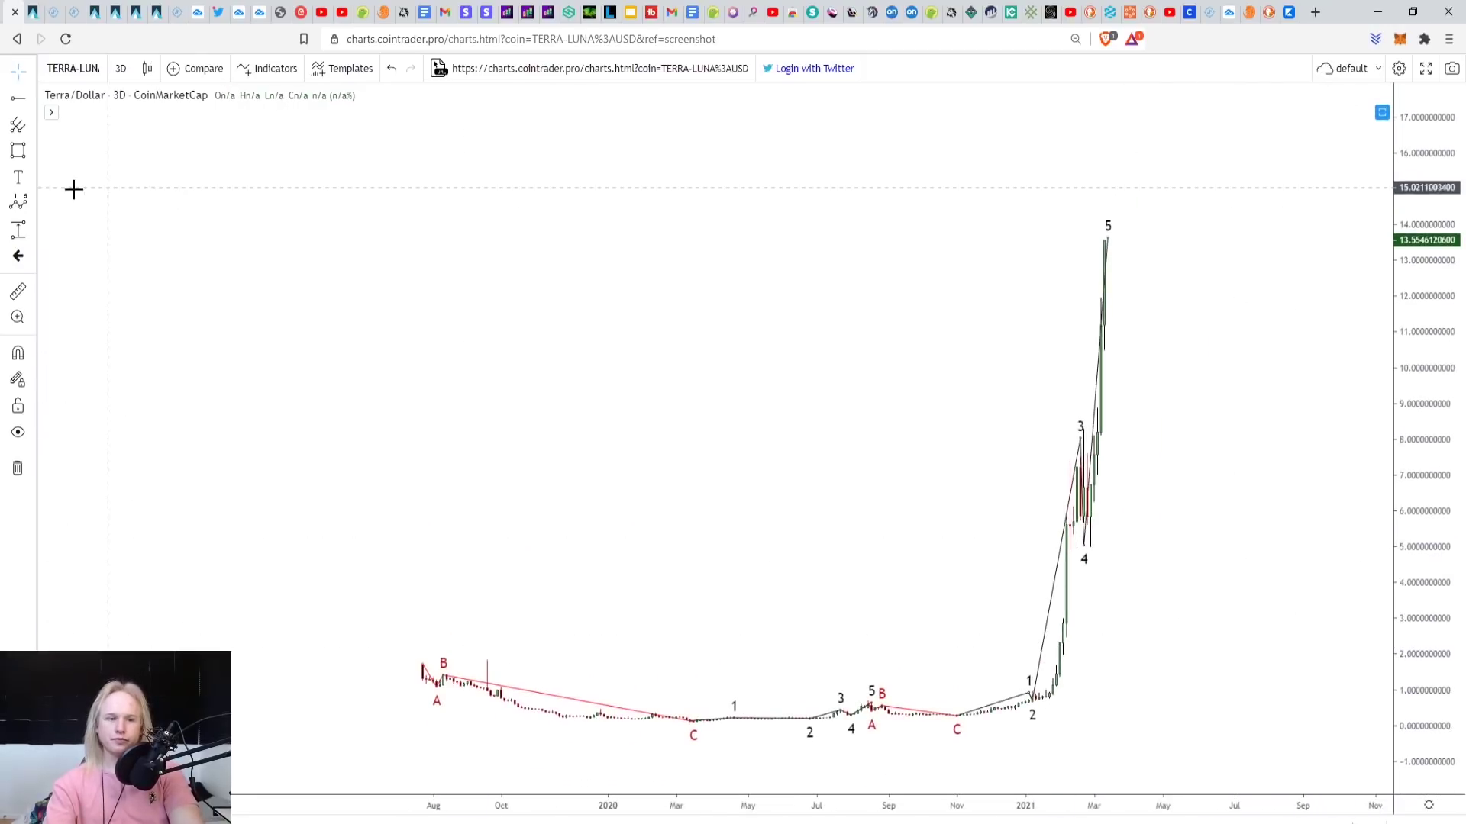
Draw a larger wave count from the March 2020 low, wave 4 near 8.6, wave 5 raised to about 22.45.
left_click(690, 720)
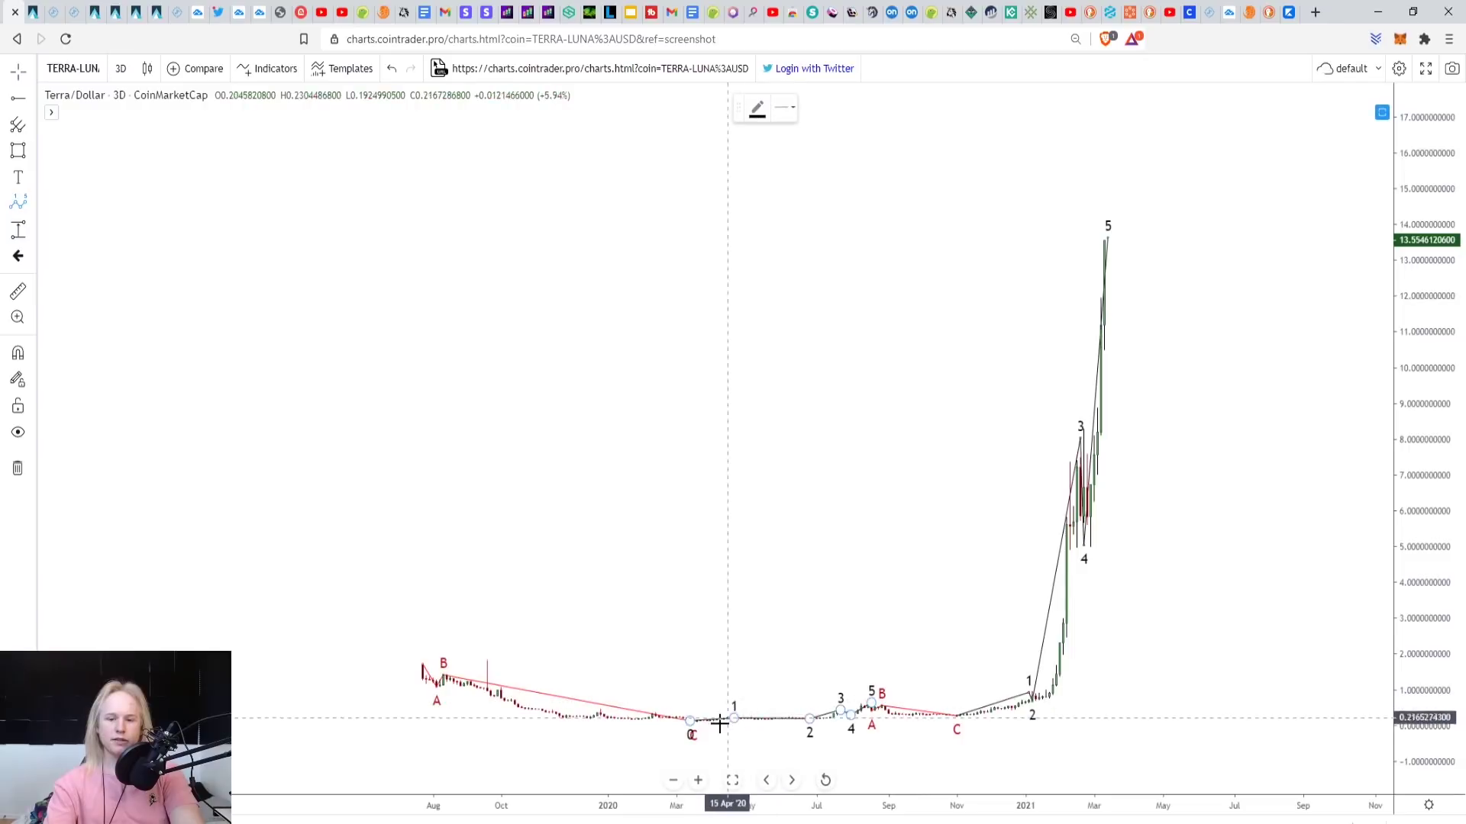
left_click(946, 713)
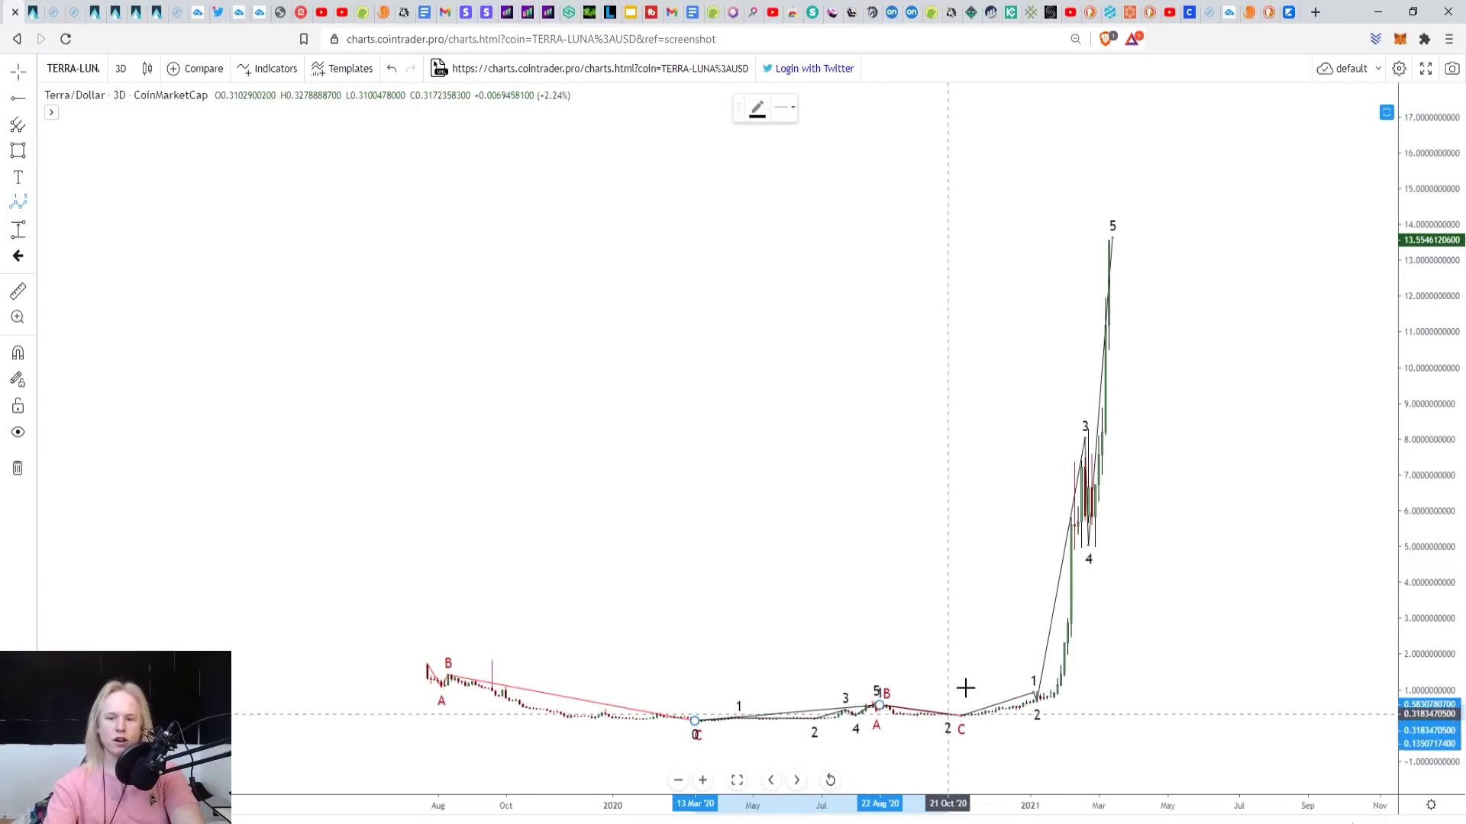
left_click(1110, 236)
left_click(1160, 417)
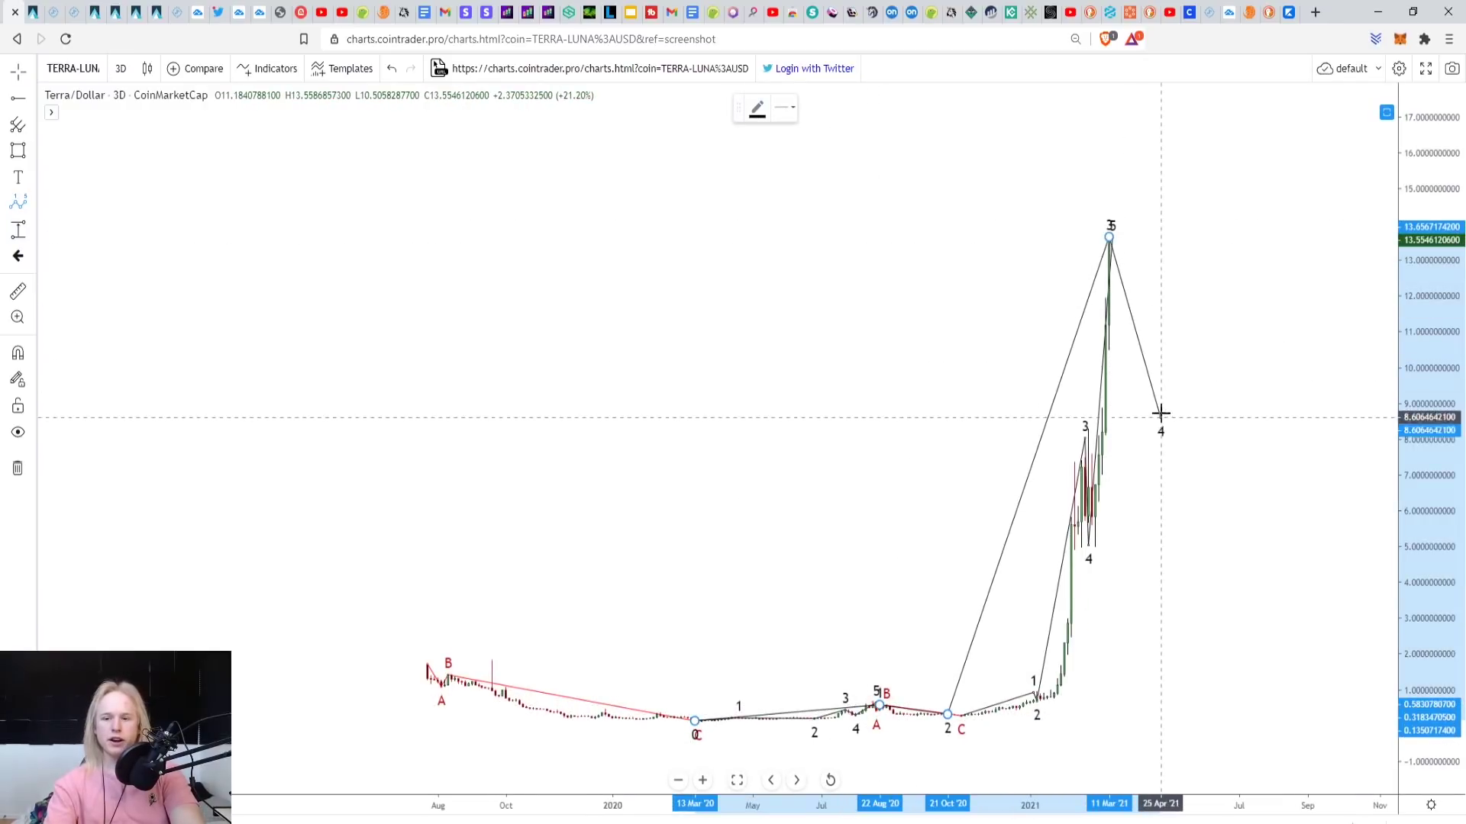
left_click(1217, 111)
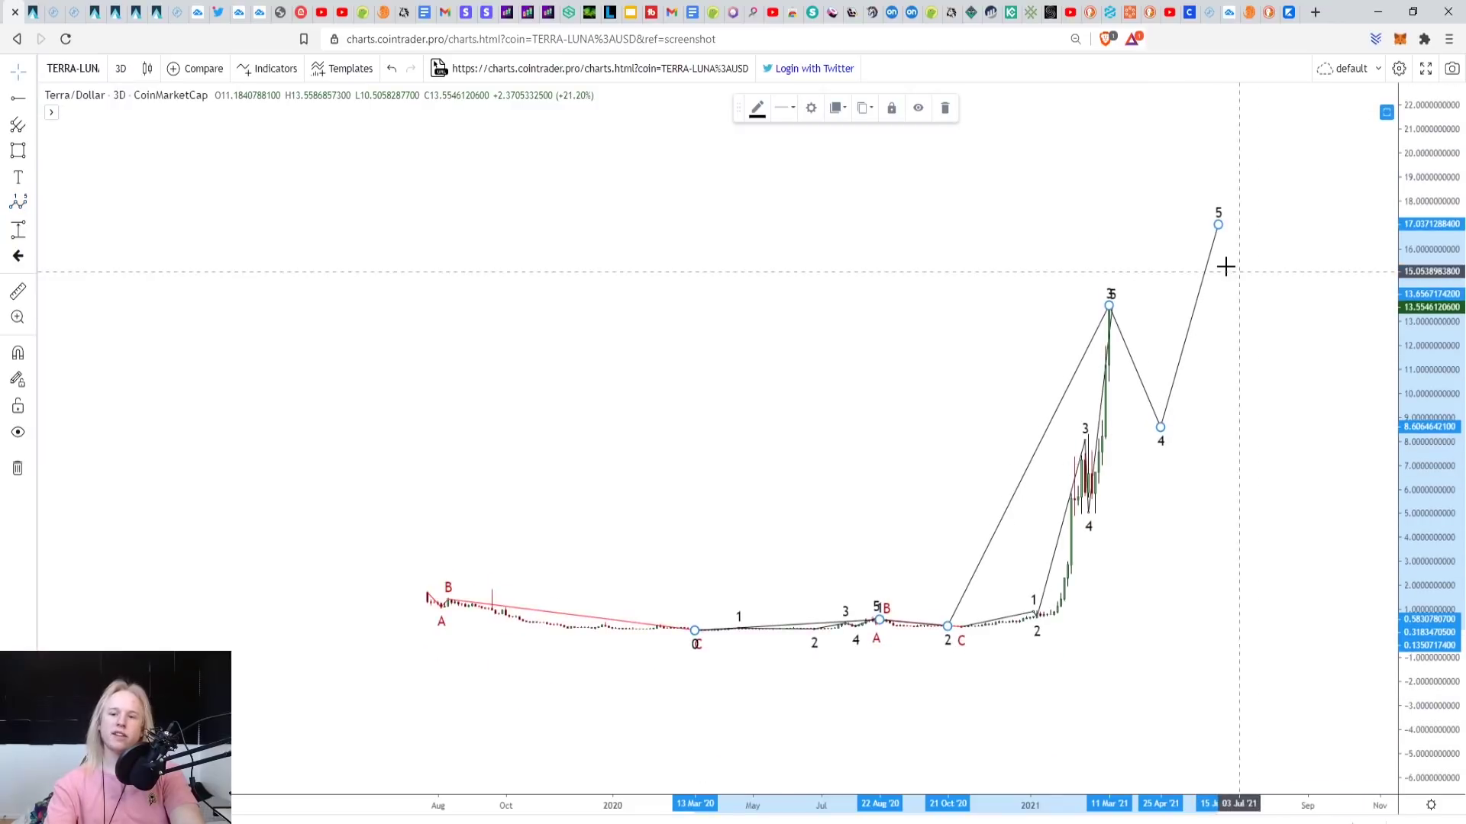
left_click_drag(1217, 222, 1245, 93)
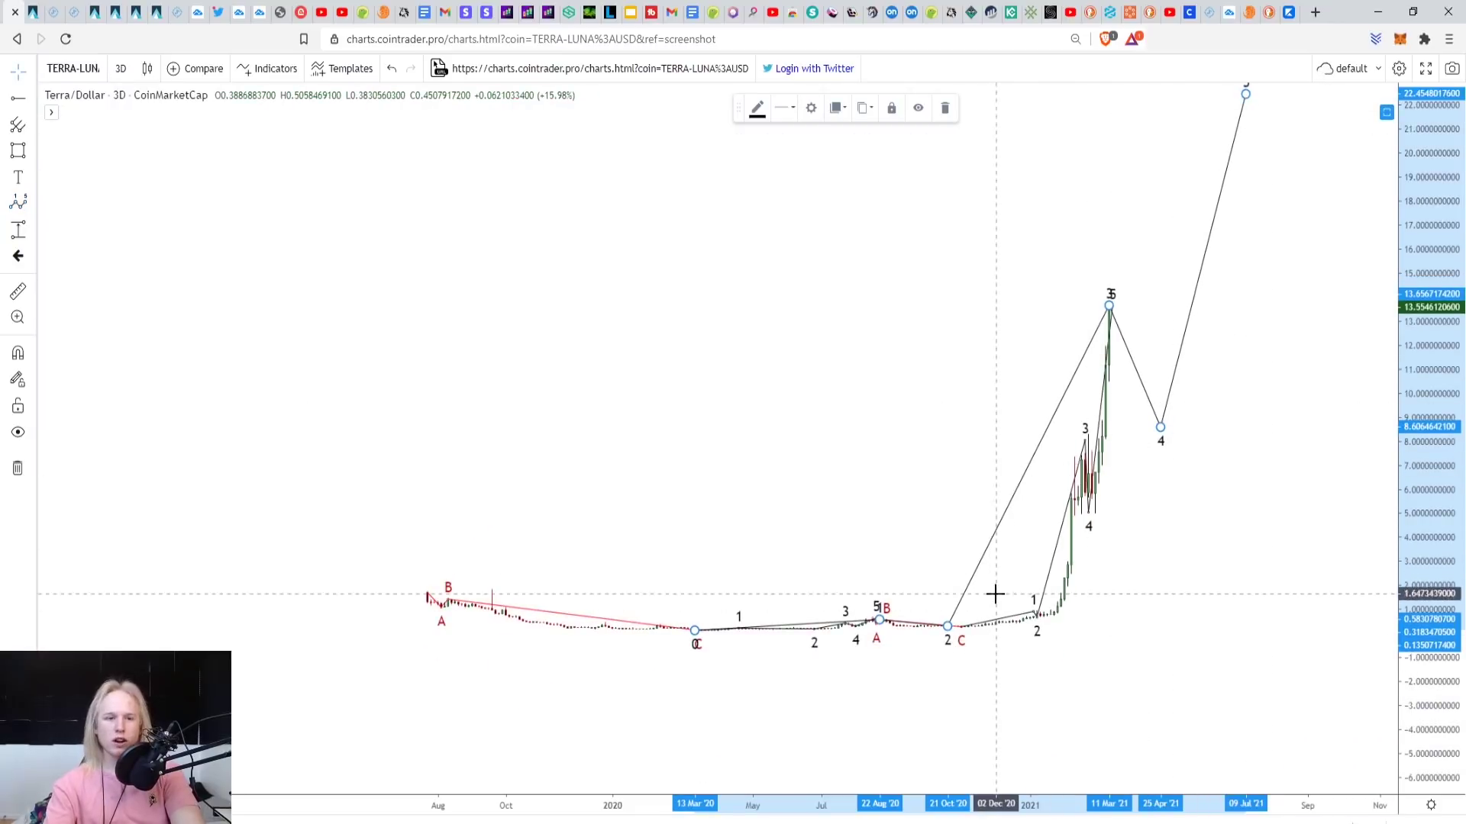
left_click_drag(922, 422, 1073, 328)
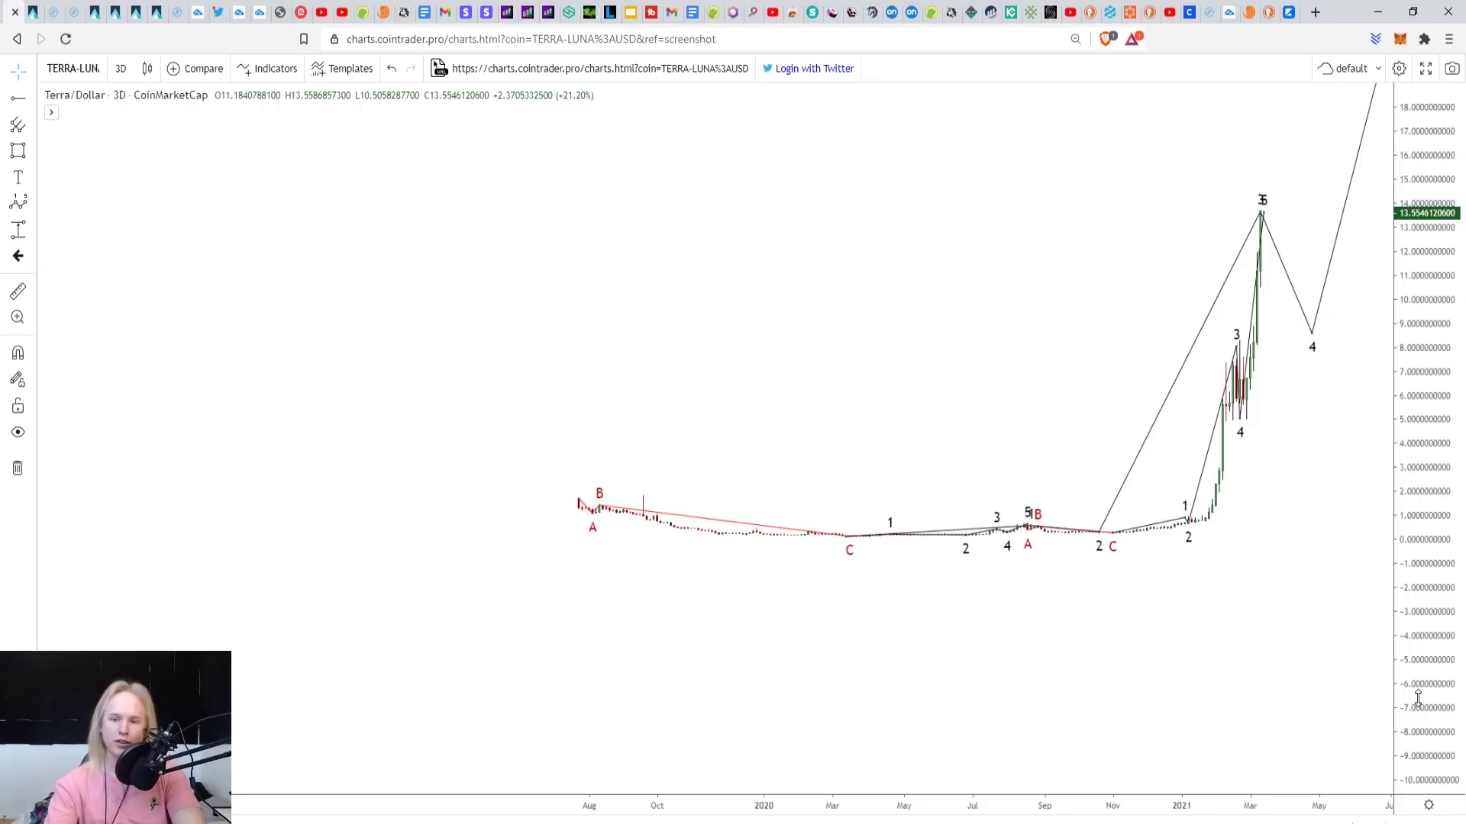
Auto-fit the price scale and zoom into the 2019–2020 A-B-C decline and base.
double_click(1422, 703)
left_click_drag(882, 568, 1212, 532)
left_click_drag(1435, 481, 1440, 623)
left_click_drag(1286, 400, 1064, 482)
scroll(838, 426, "up", 1)
scroll(1073, 741, "up", 2)
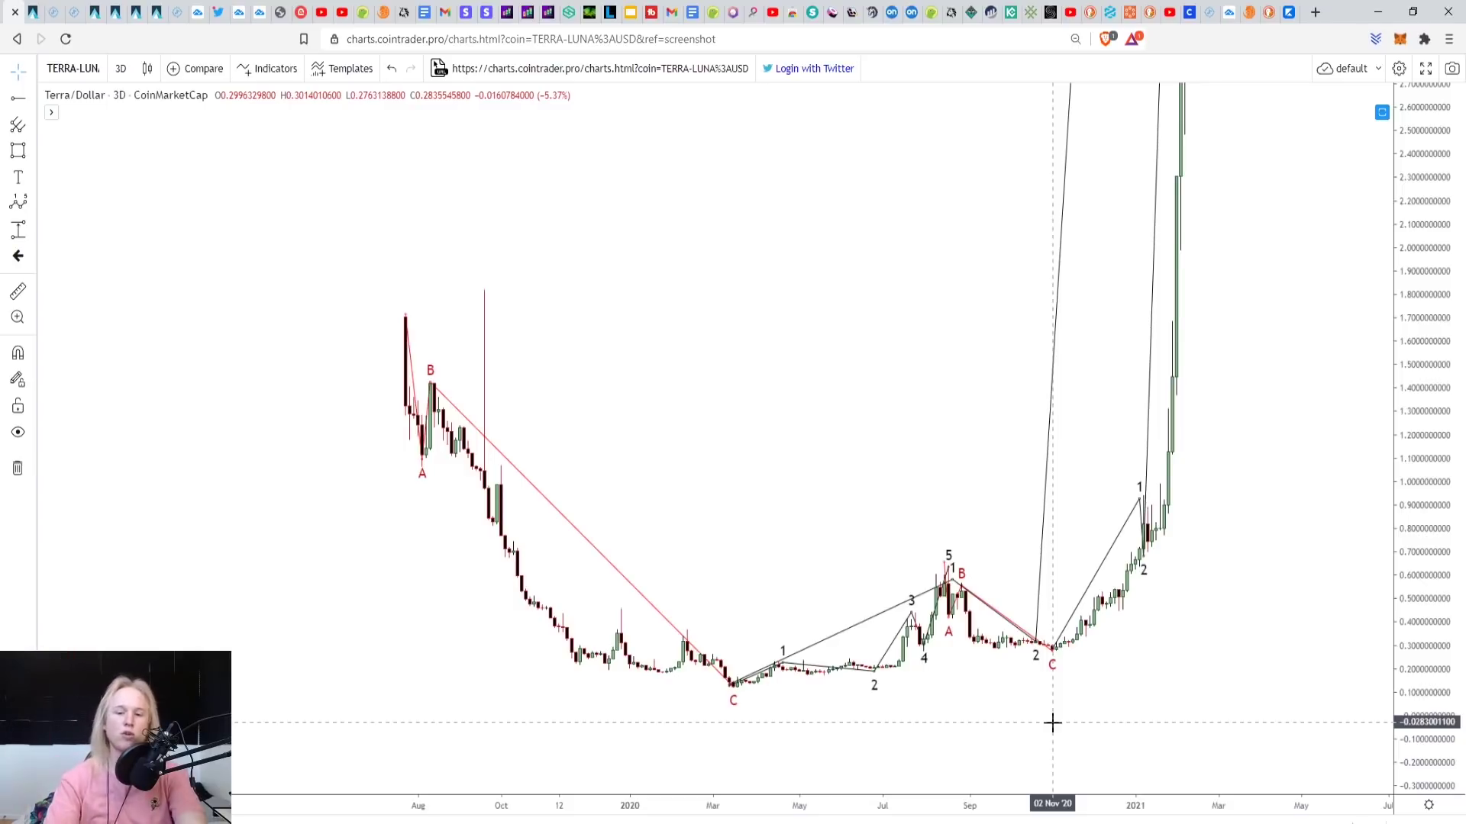
Pan and compress the price scale to reveal the early-2021 rally through waves 3 and 4.
scroll(916, 429, "up", 2)
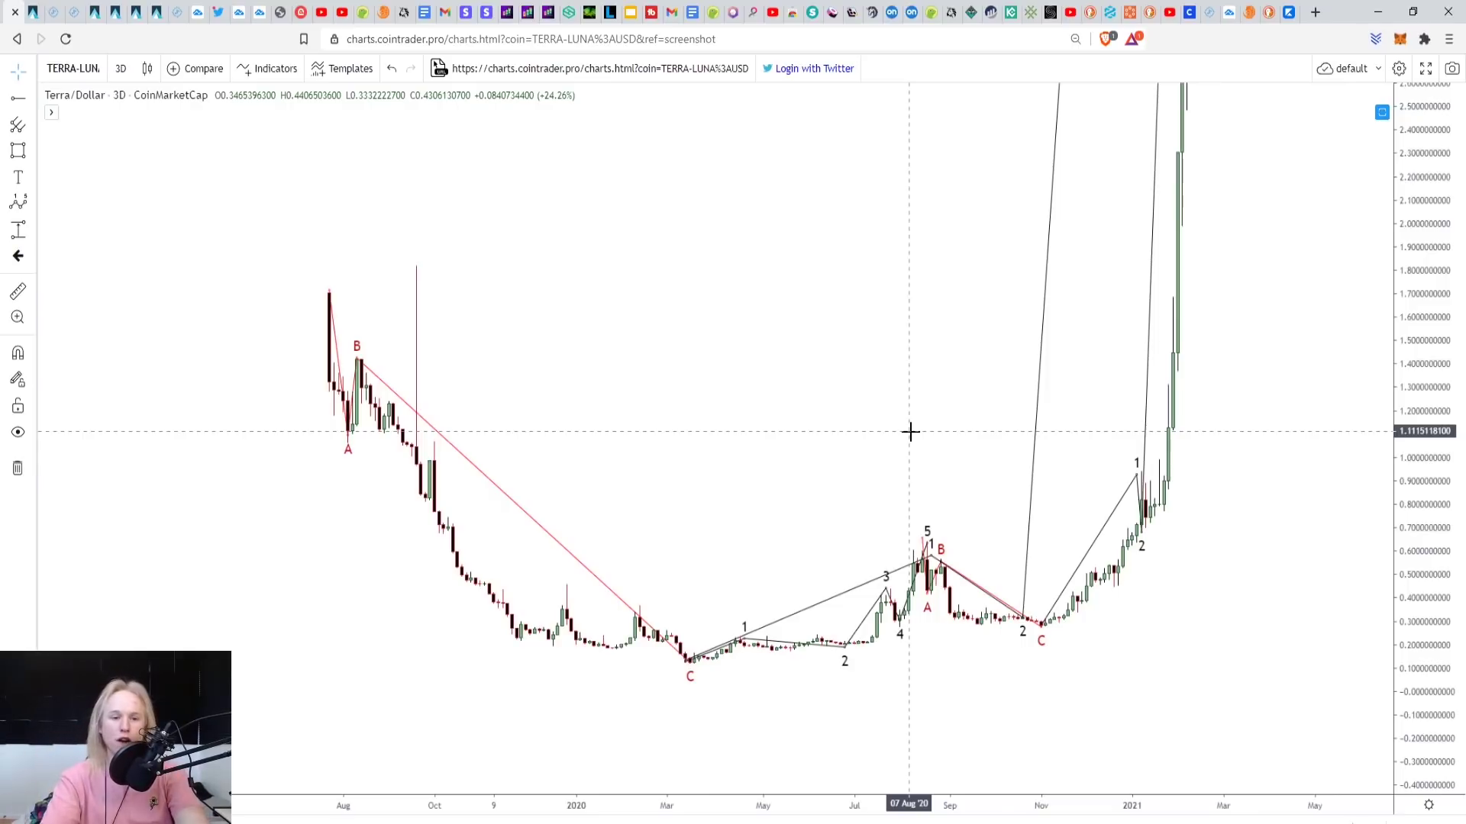
left_click_drag(910, 432, 868, 419)
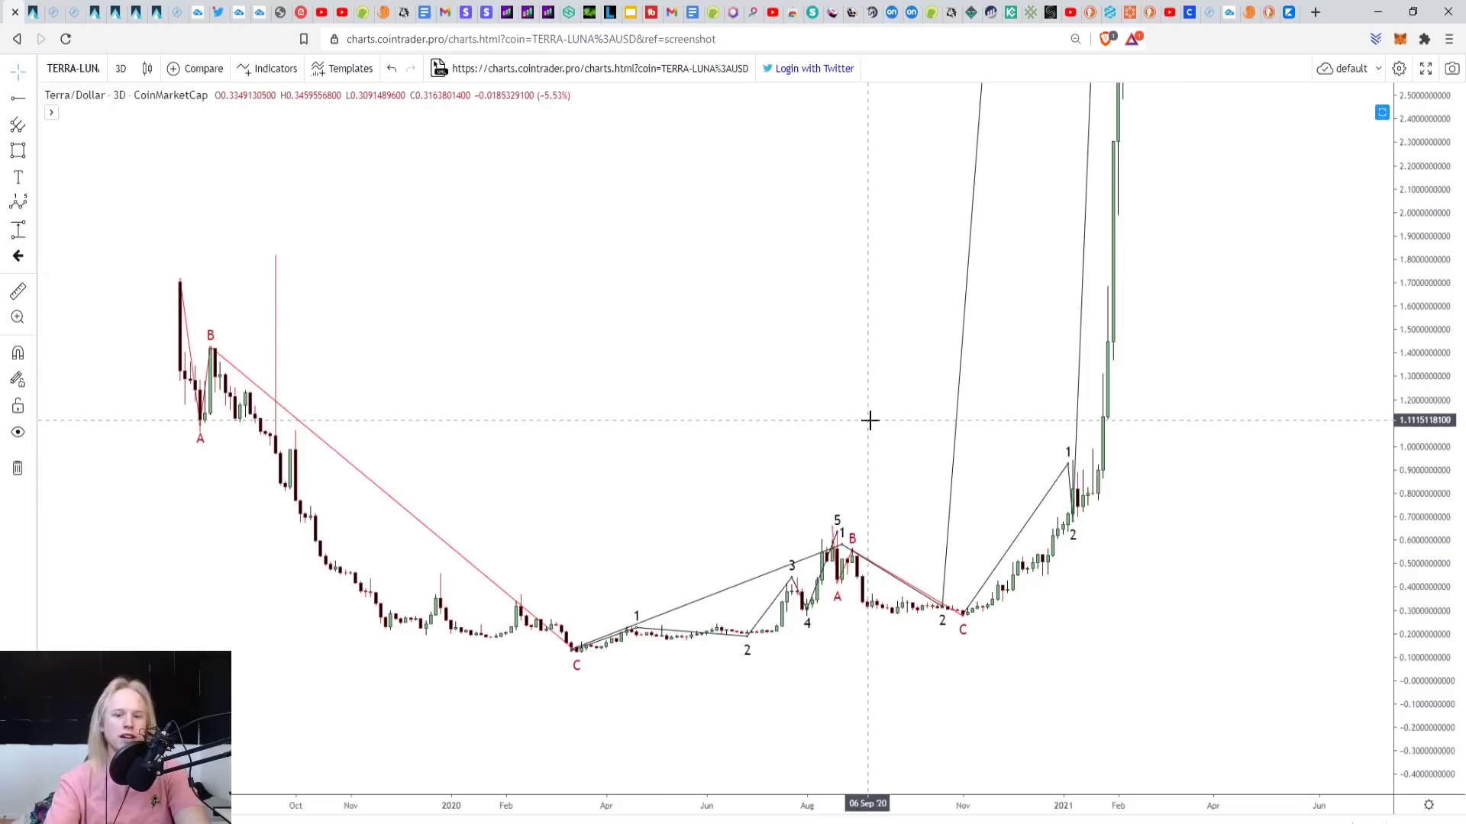
left_click_drag(869, 420, 874, 421)
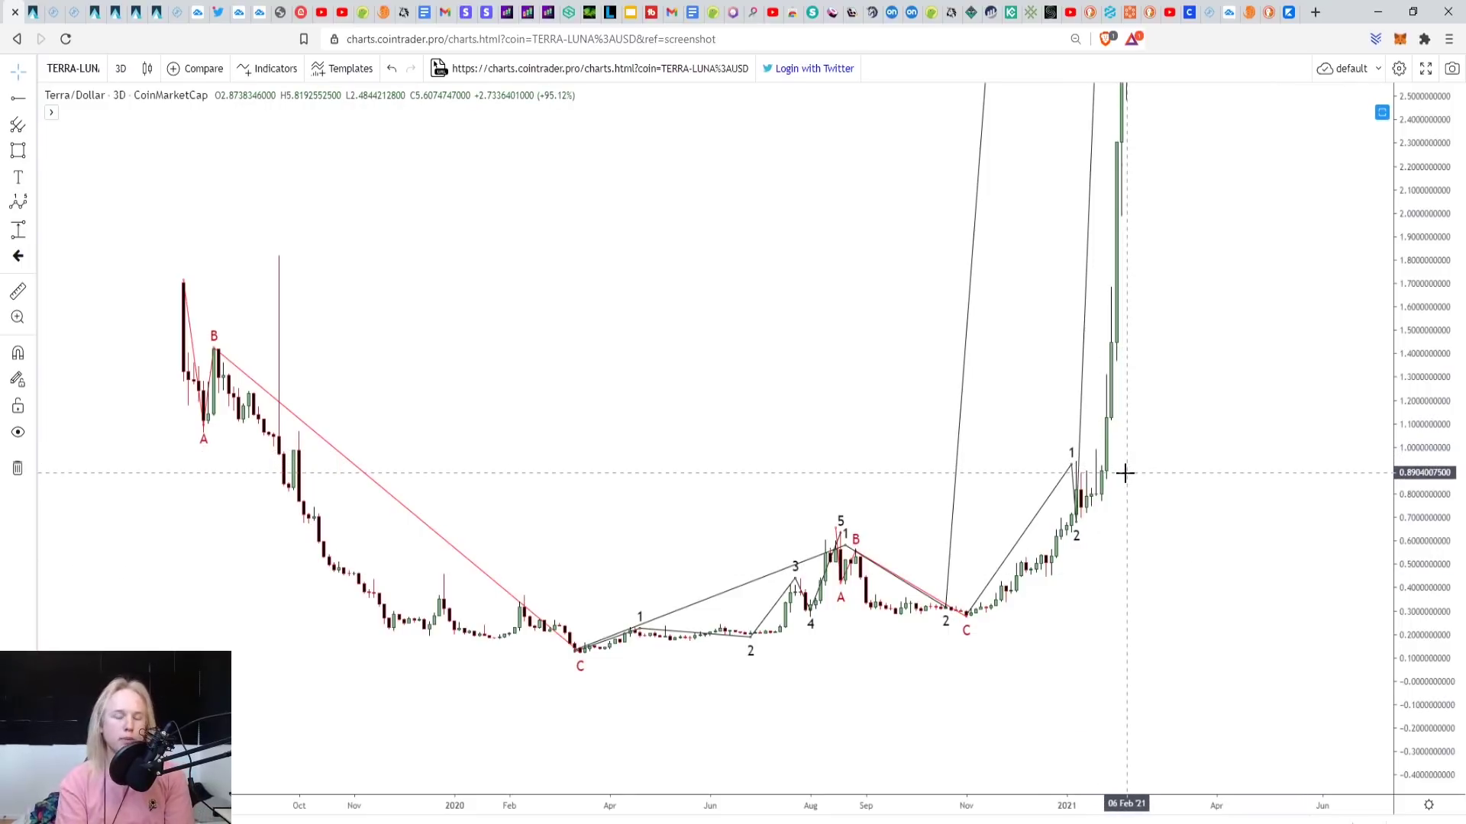
left_click_drag(1296, 519, 1305, 570)
left_click_drag(1416, 473, 1416, 570)
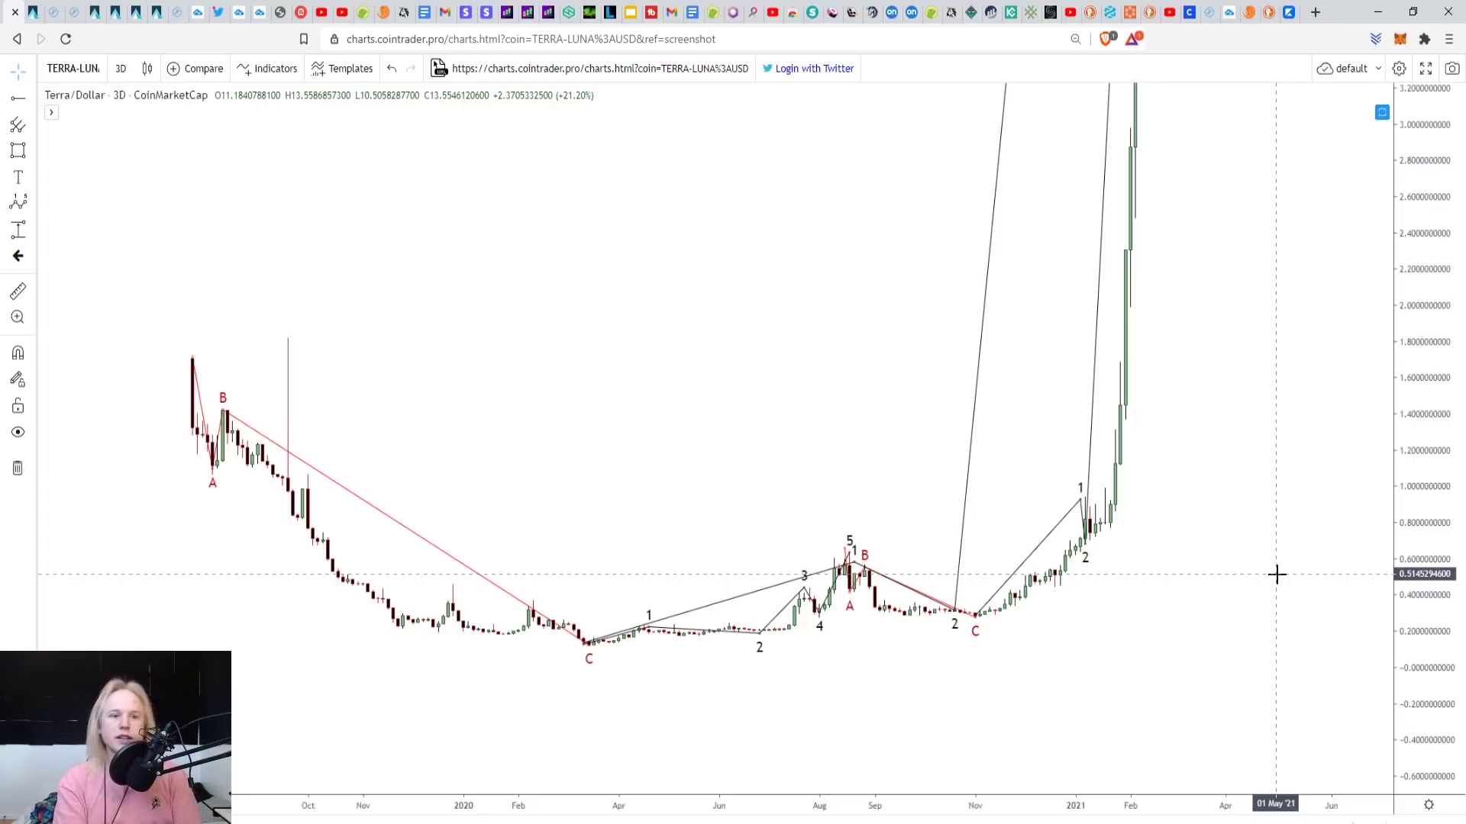
left_click_drag(1011, 559, 998, 701)
left_click_drag(1448, 530, 1435, 687)
left_click_drag(1302, 500, 1318, 645)
left_click_drag(1427, 510, 1363, 720)
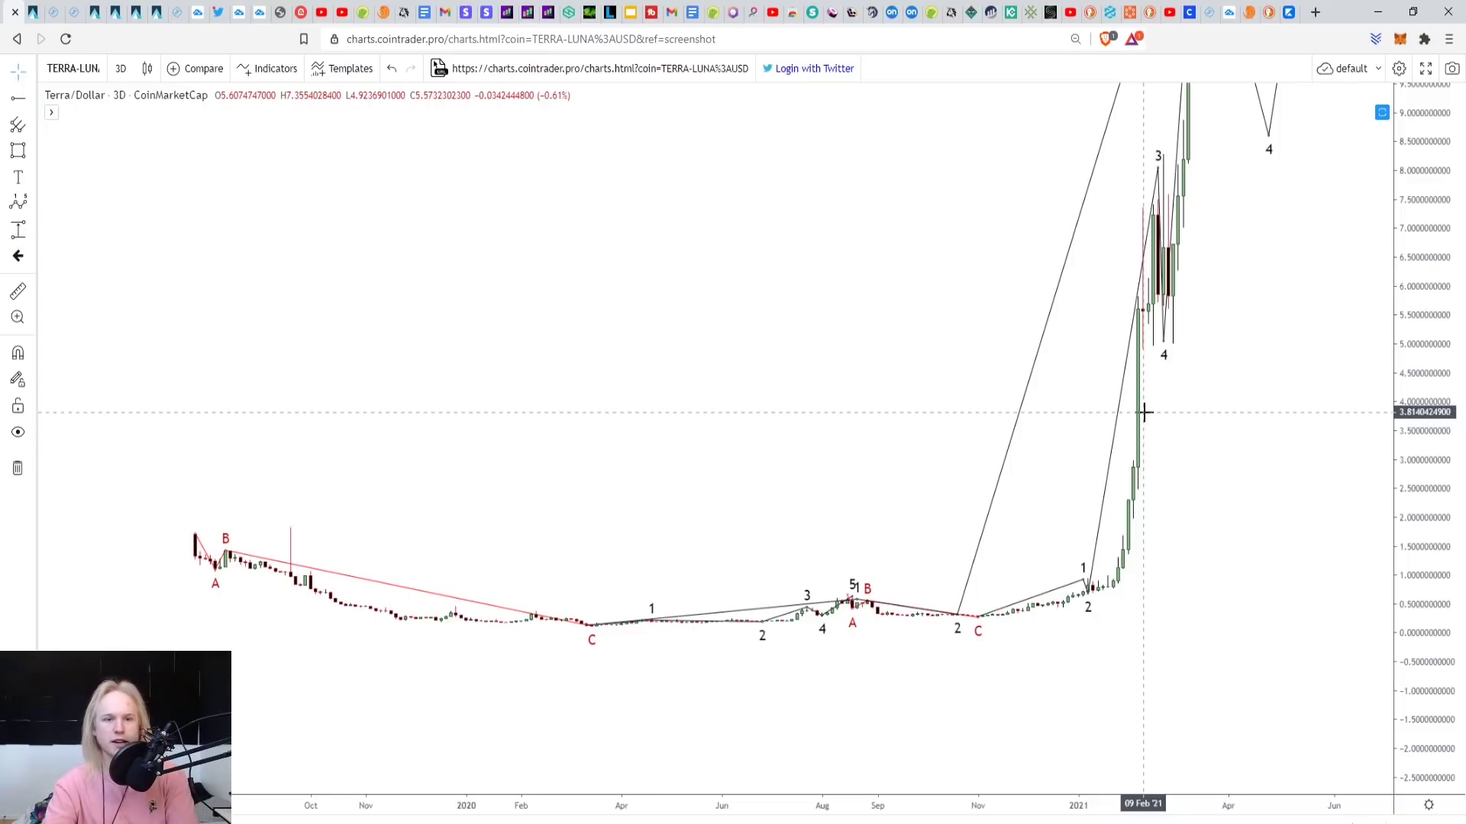
scroll(1297, 649, "down", 3)
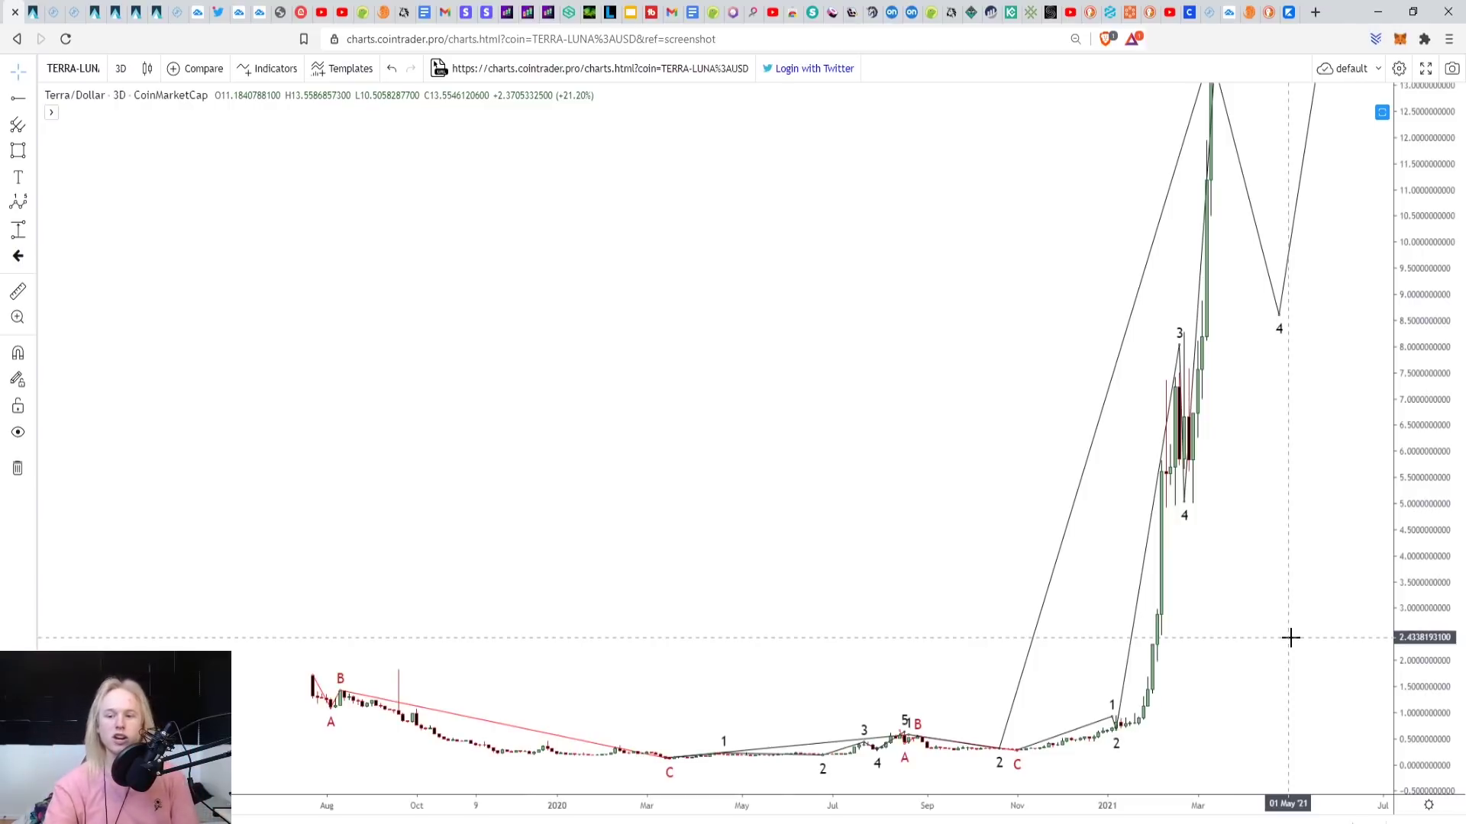
Compress the price scale until the 13.55 March 2021 peak is visible.
left_click_drag(1406, 356, 1407, 468)
left_click_drag(1279, 603, 1281, 662)
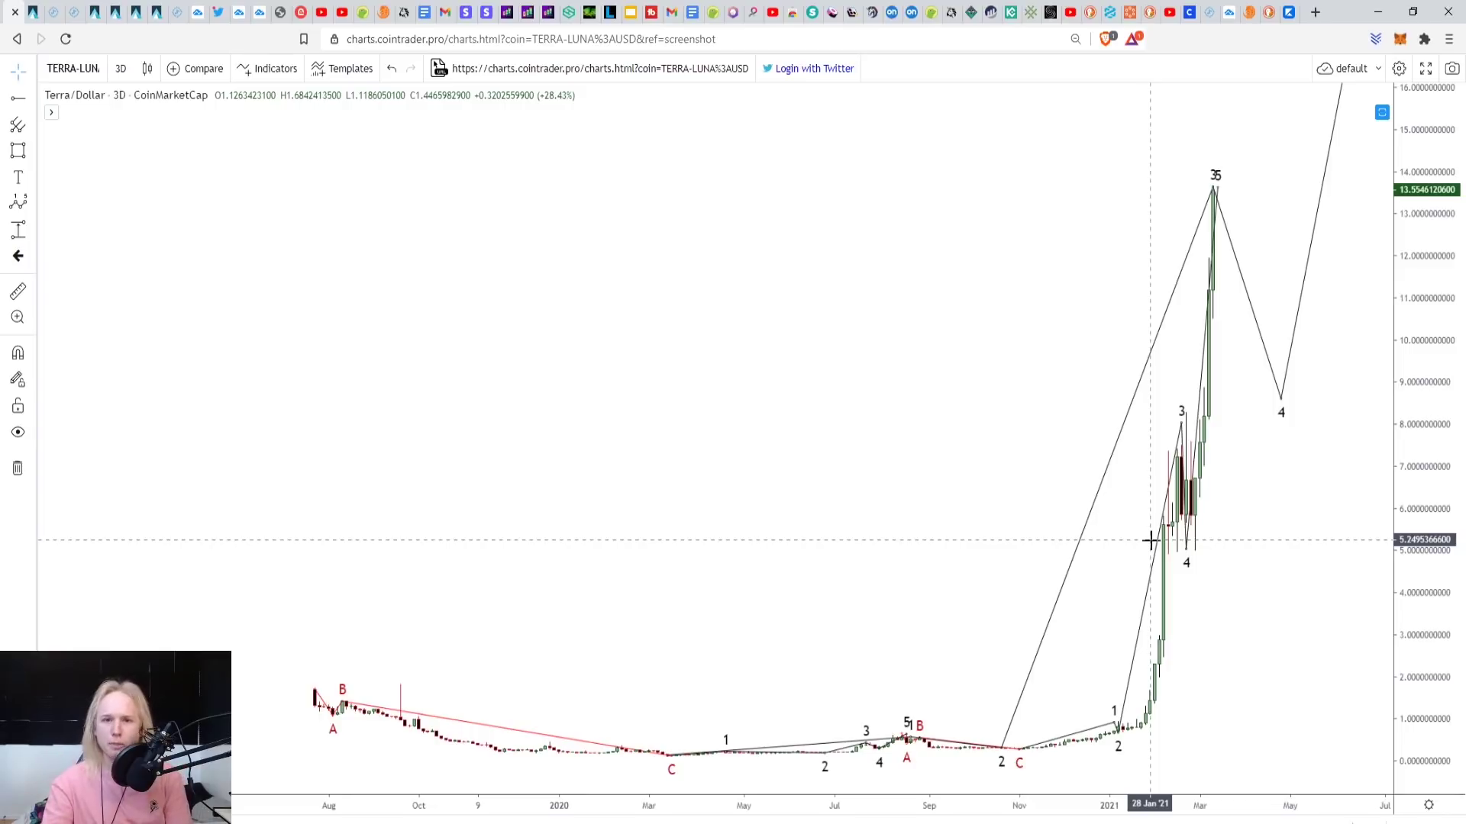
Switch to the Chiliz chart and frame its full 2019–2021 price history.
key("ctrl+Tab")
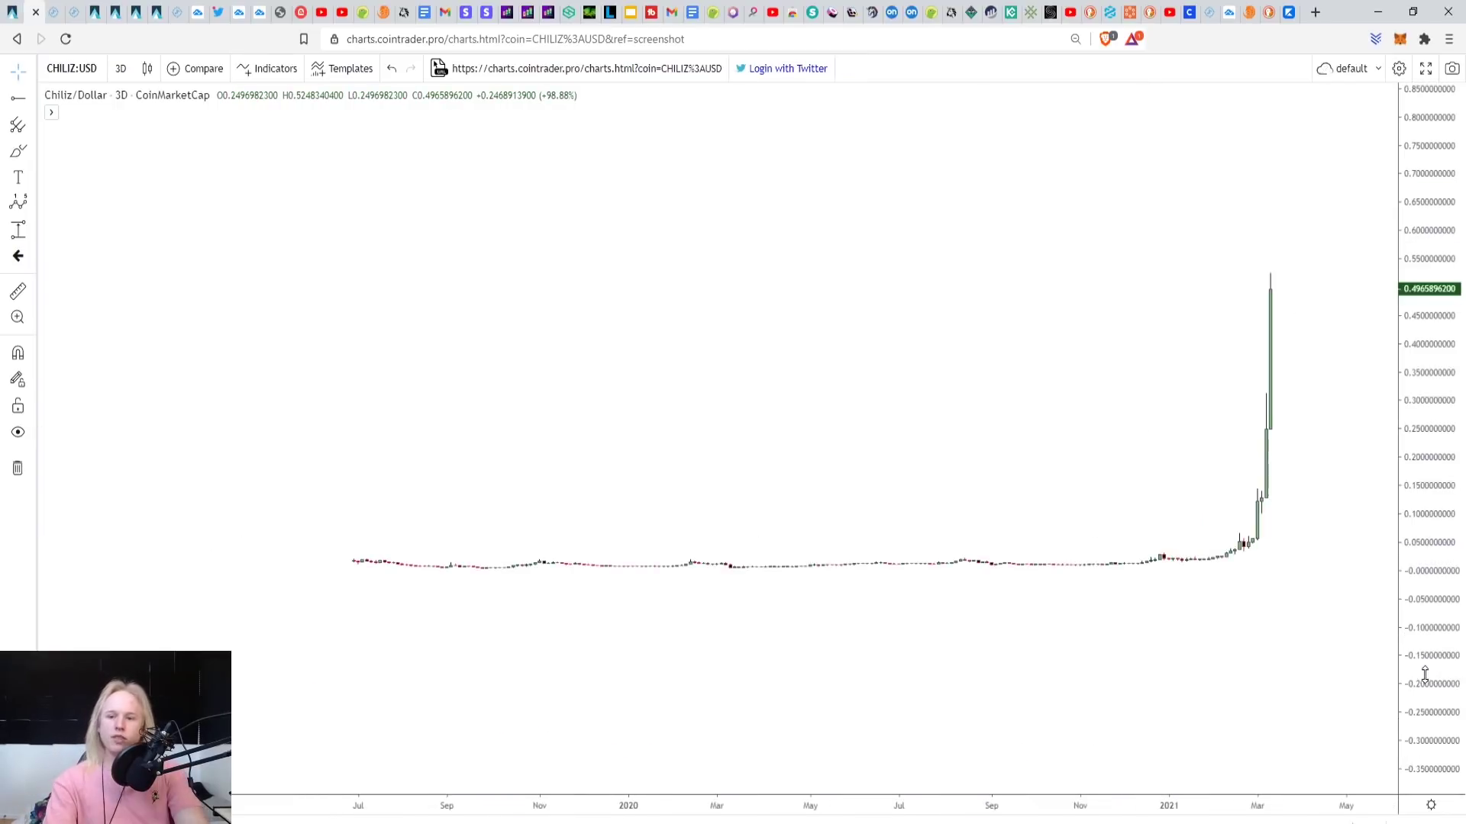
left_click_drag(1413, 635, 1408, 381)
left_click_drag(1347, 693, 1334, 507)
left_click_drag(1411, 673, 1406, 496)
scroll(1351, 718, "down", 3)
left_click_drag(1240, 687, 1154, 633)
scroll(1175, 648, "up", 1)
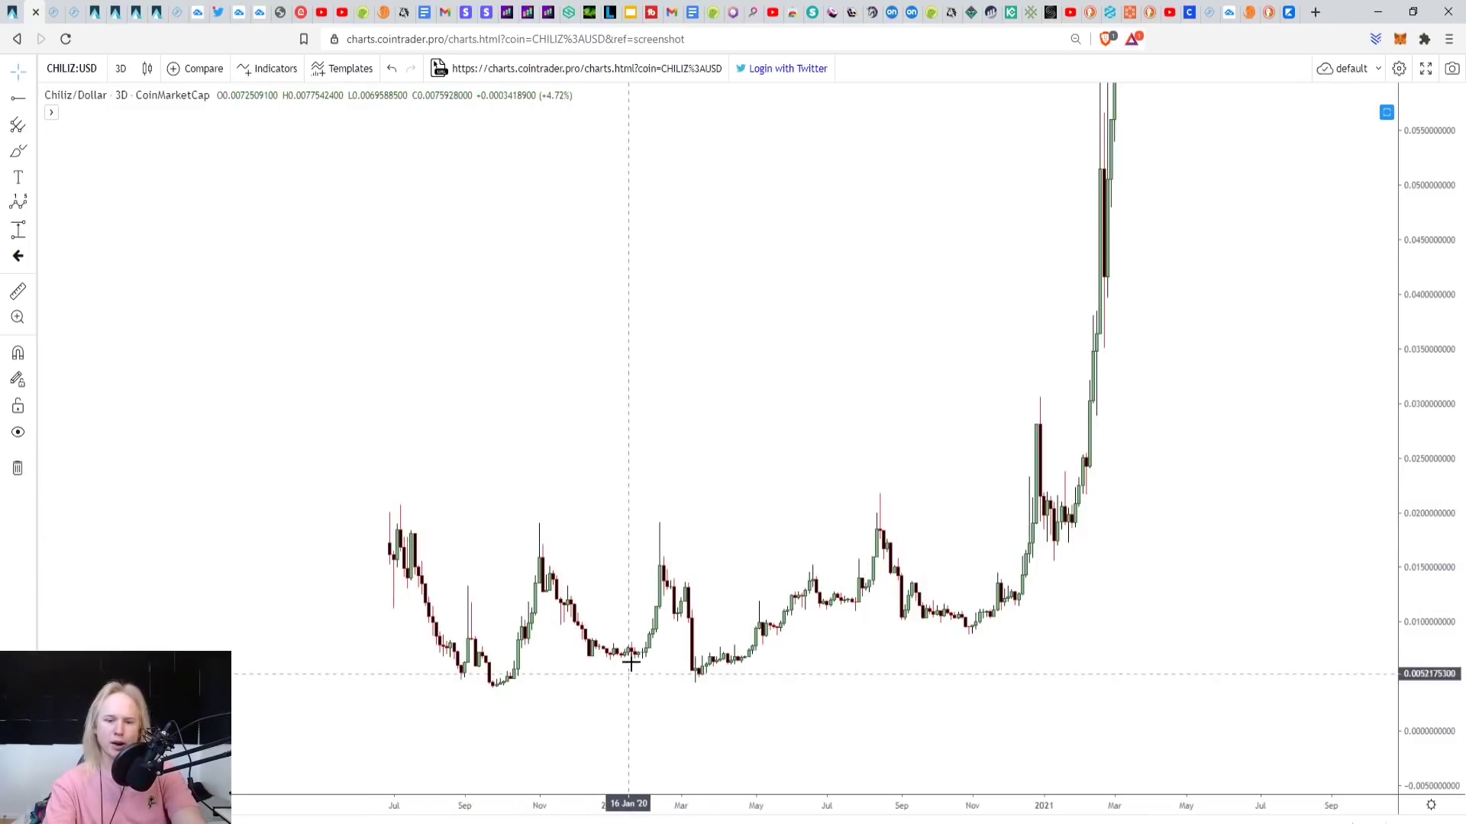
left_click_drag(709, 700, 528, 654)
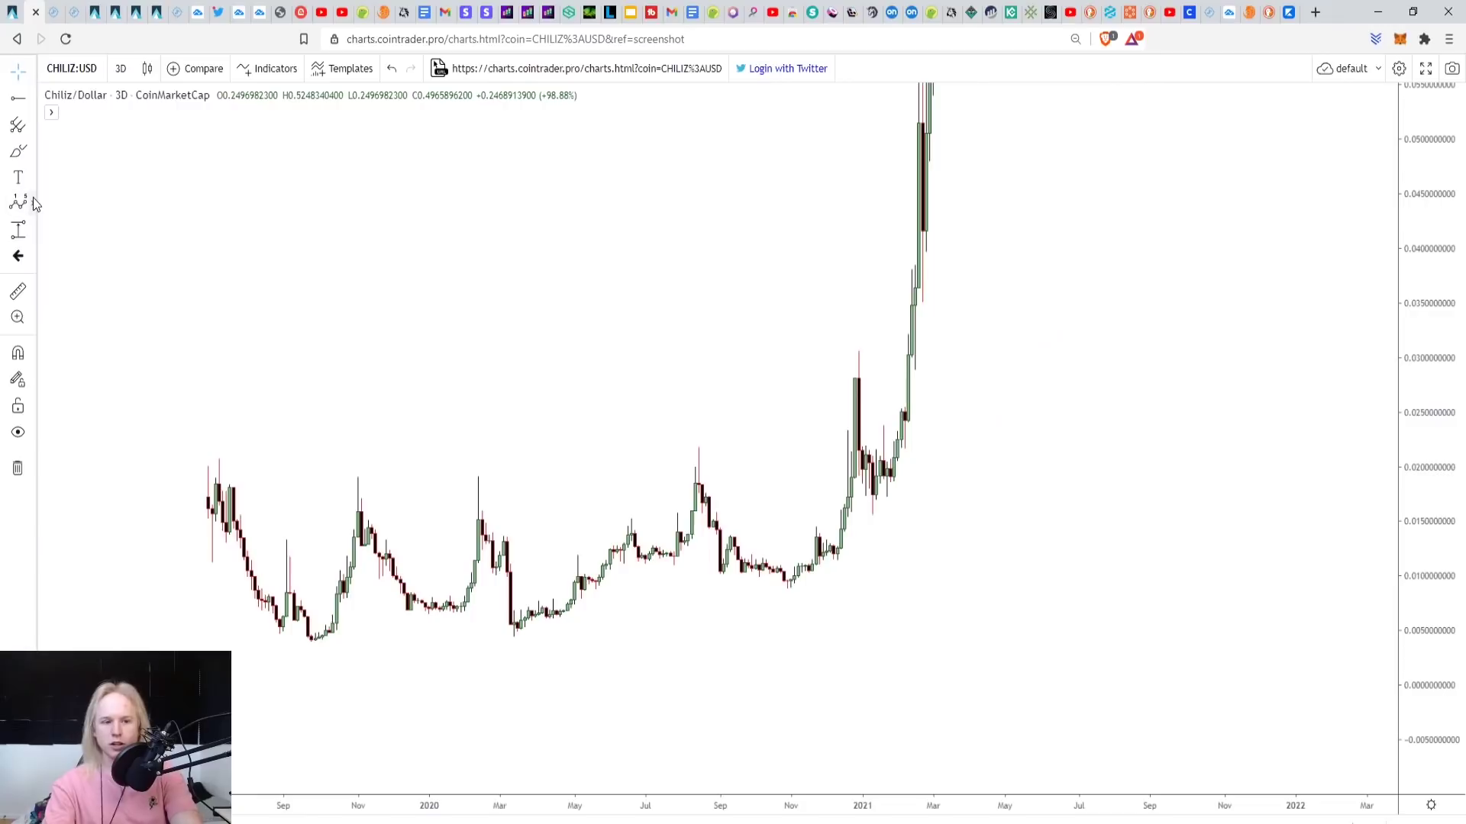
Draw a 0–5 impulse from the March 2020 low to the August 2020 peak.
left_click(30, 202)
left_click(115, 380)
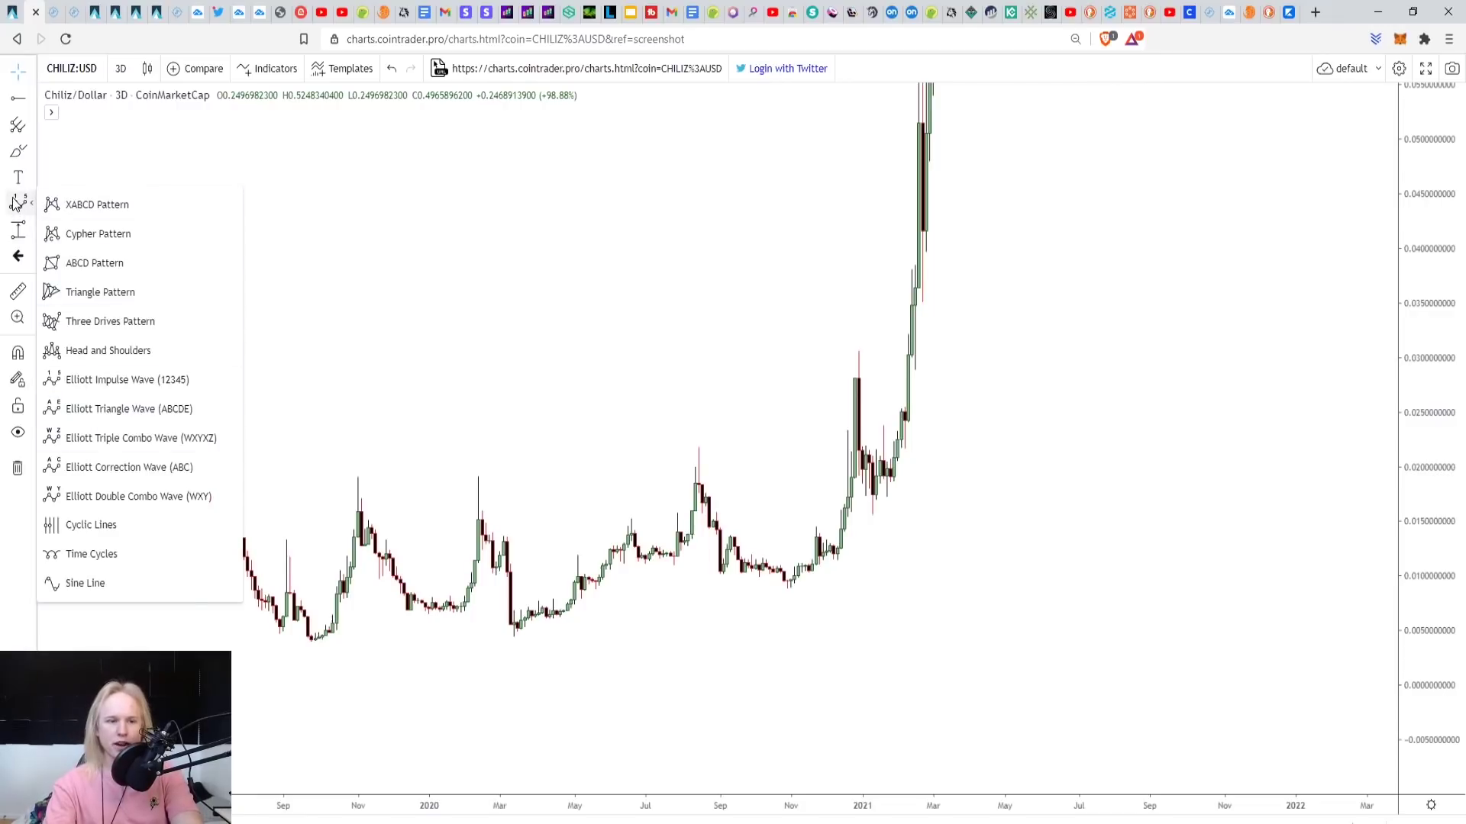
left_click(518, 629)
left_click(542, 604)
left_click(556, 614)
left_click(631, 527)
left_click(656, 565)
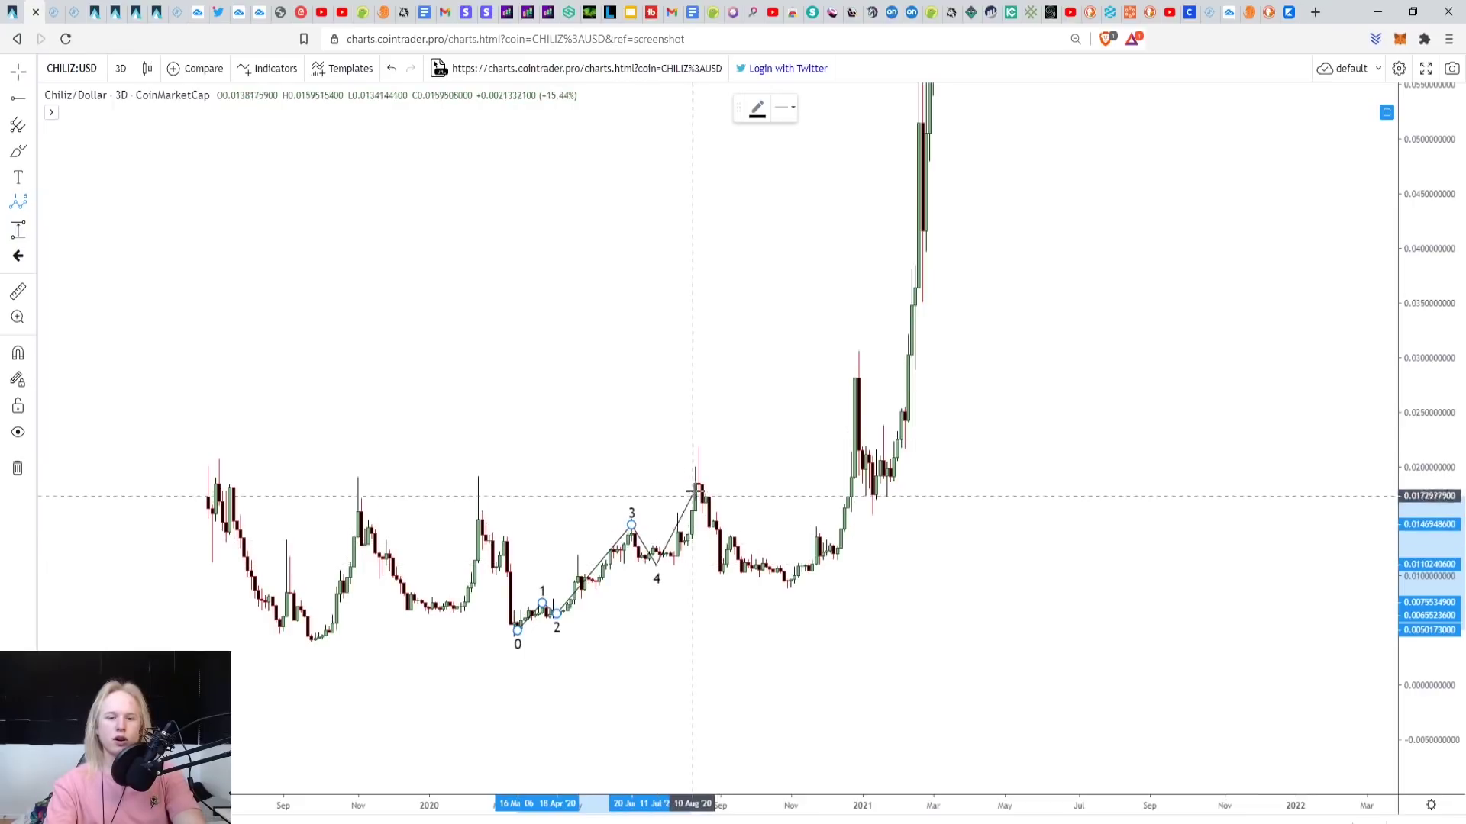
left_click(702, 450)
Draw an ABC correction from the wave 5 top down to the November low.
left_click(37, 201)
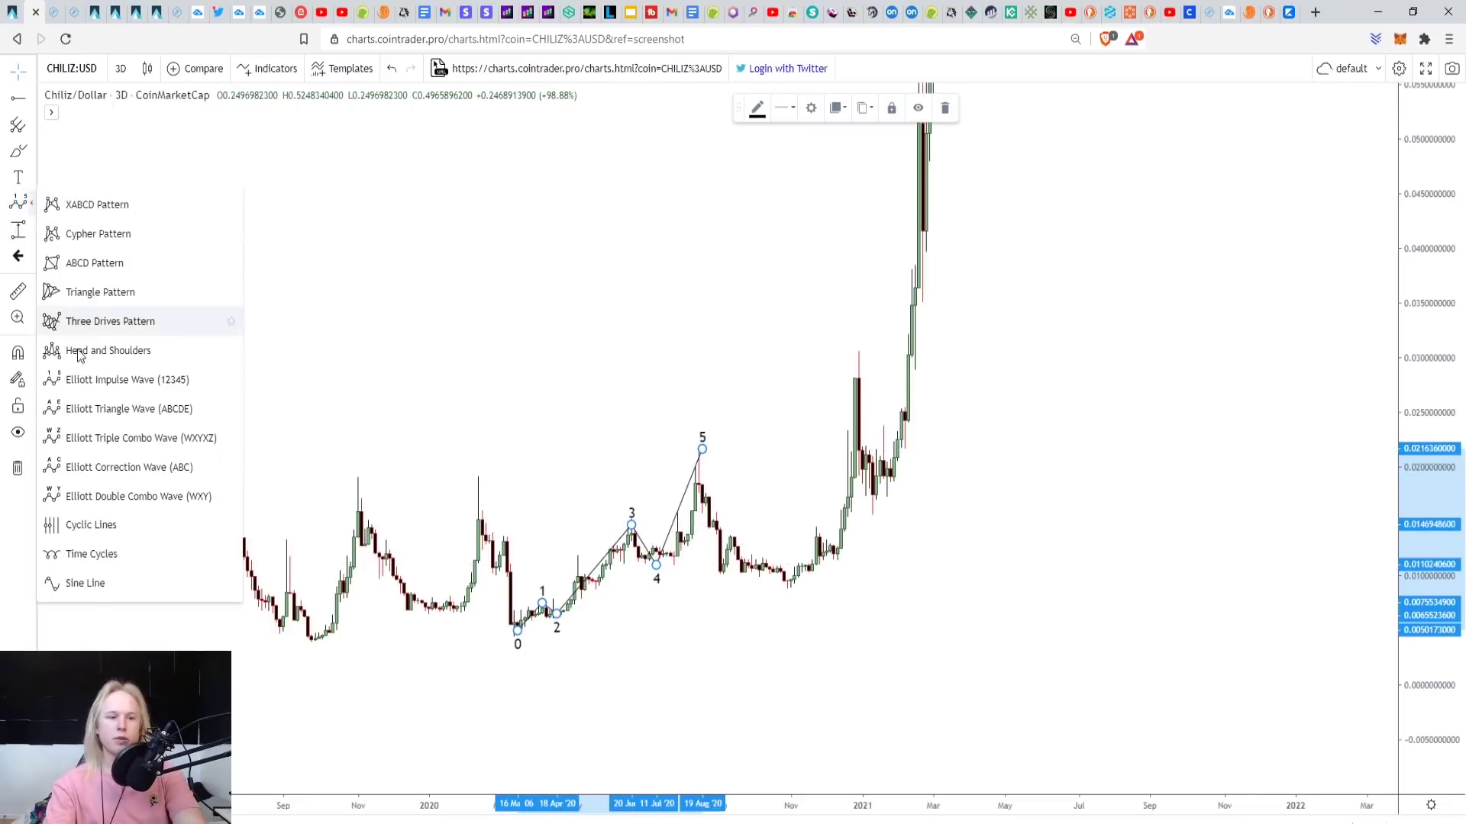
left_click(89, 467)
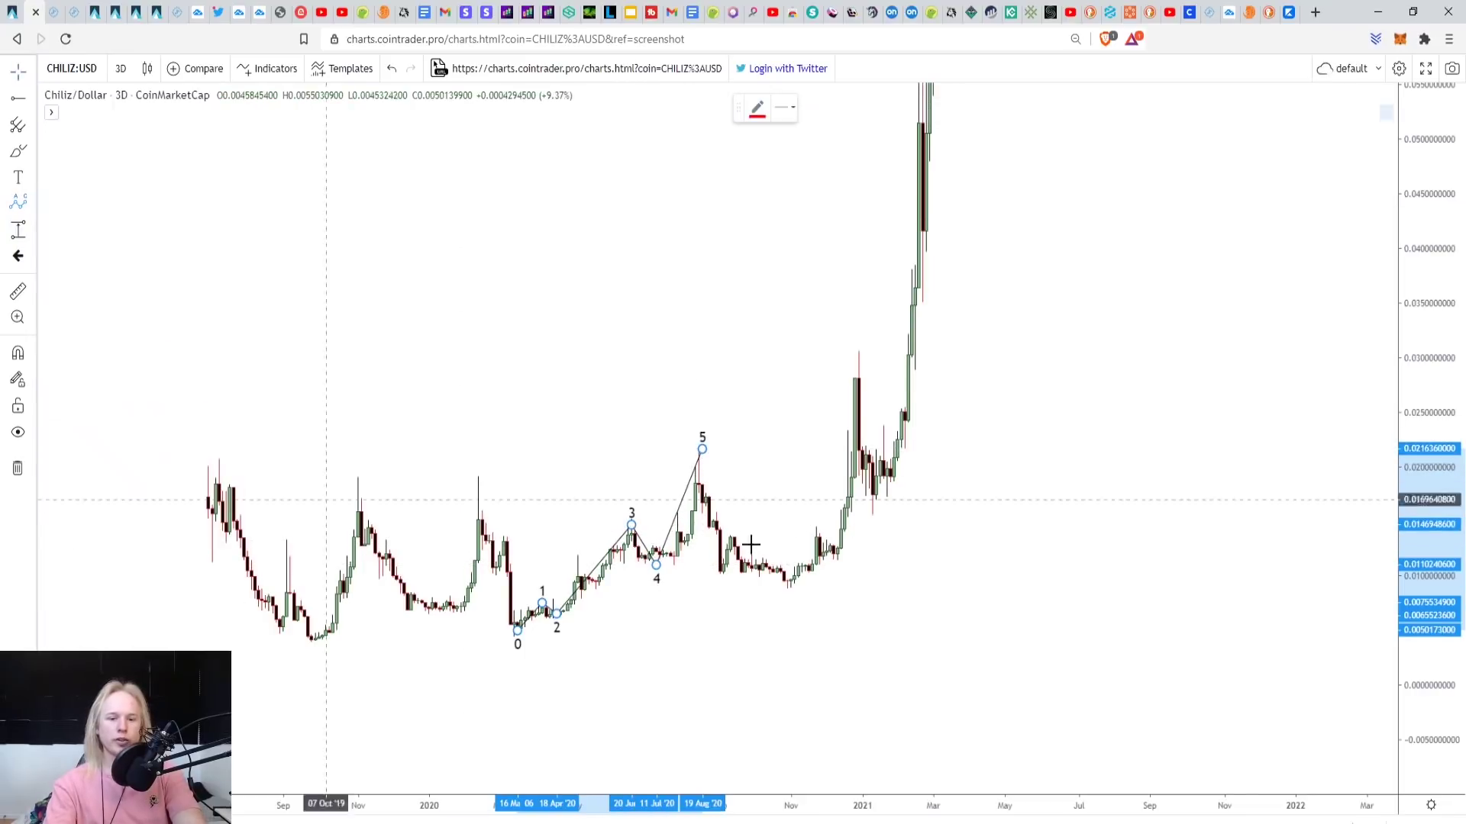
left_click(699, 443)
left_click(723, 574)
left_click(731, 539)
left_click(788, 583)
Start a larger impulse from the March 2020 low through the August peak and correction low.
scroll(800, 479, "up", 2)
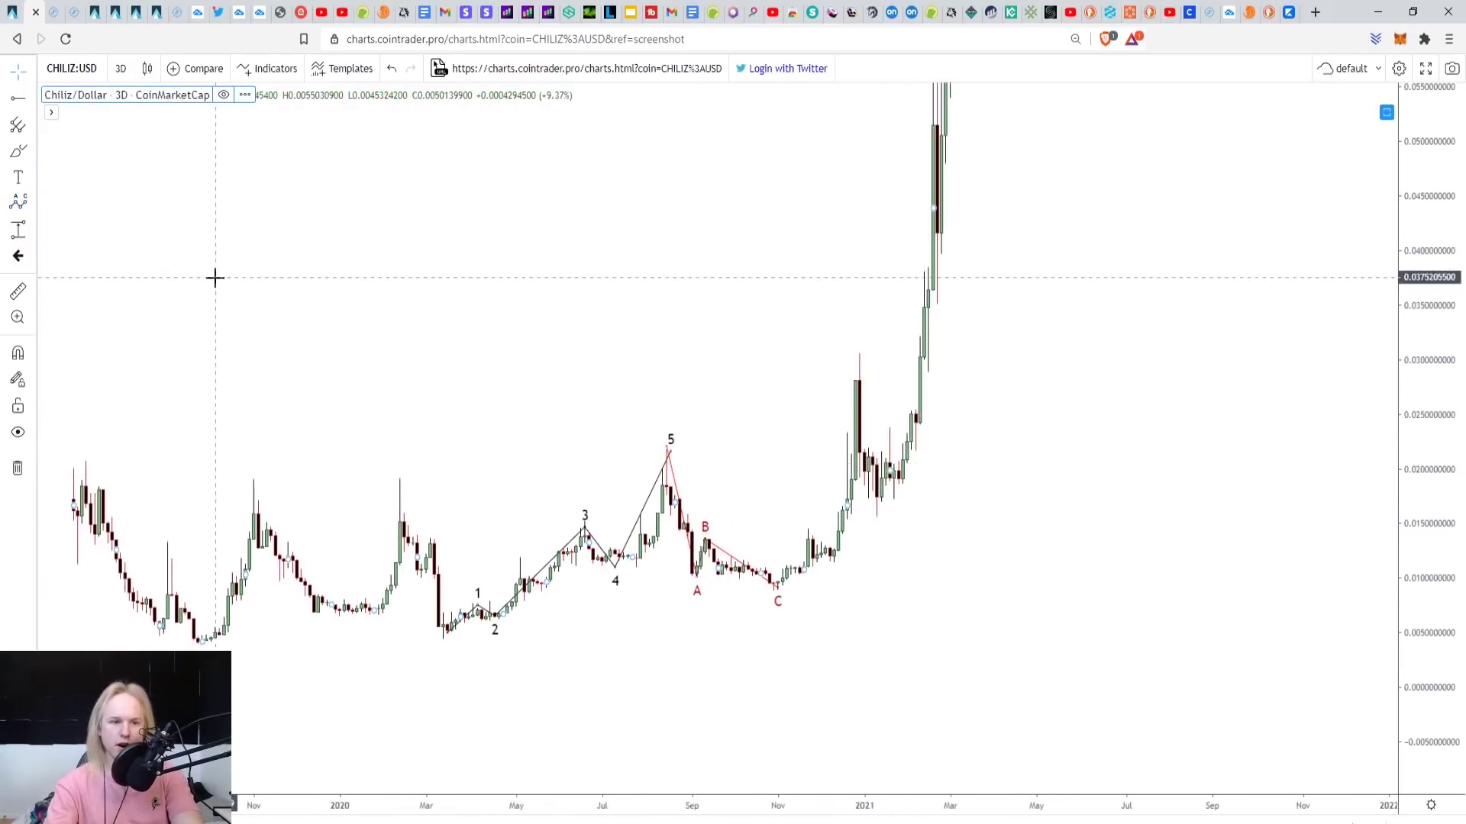
left_click(32, 205)
left_click(79, 382)
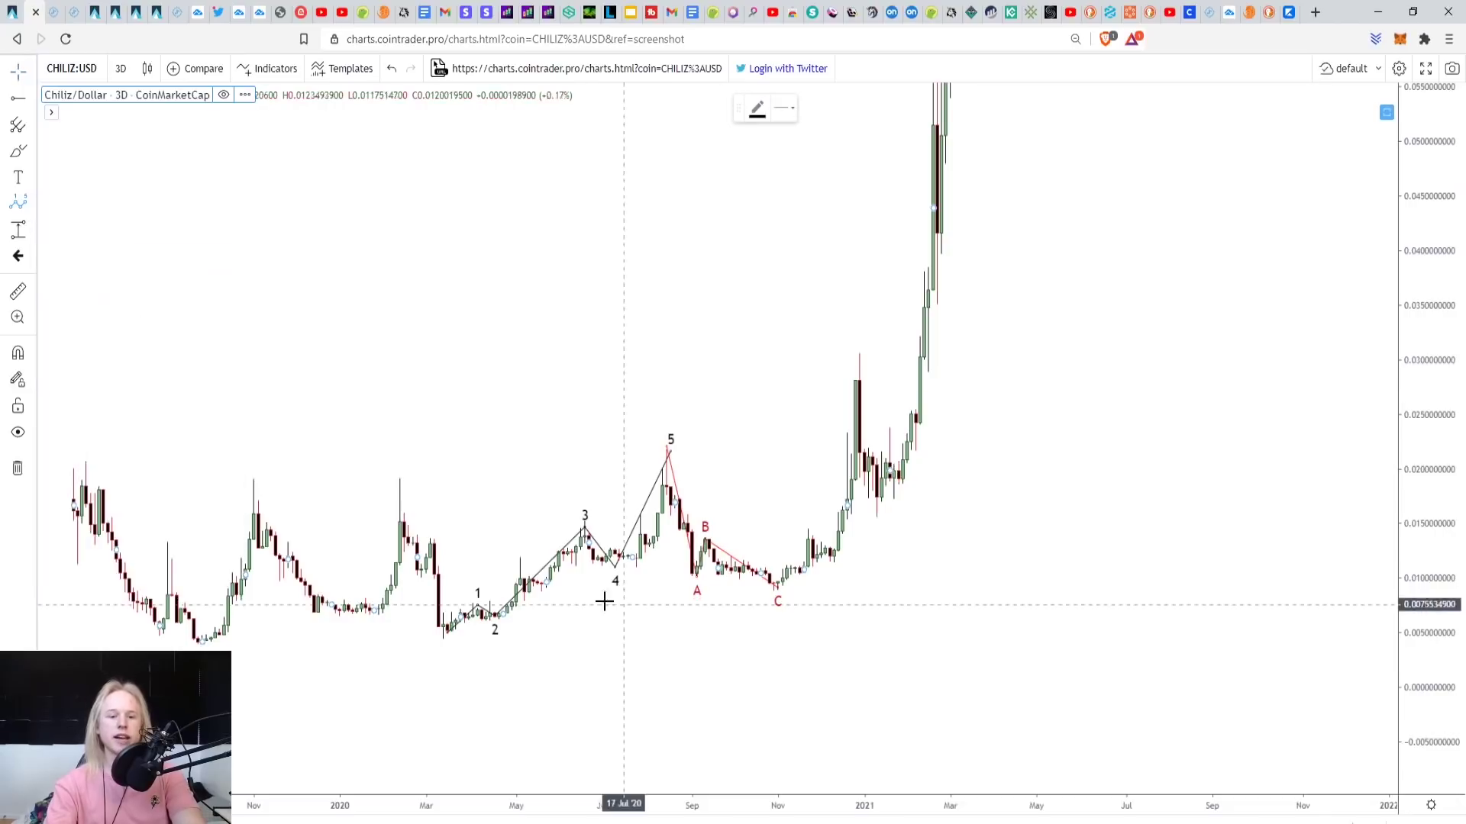
left_click(443, 626)
left_click(670, 451)
left_click(777, 586)
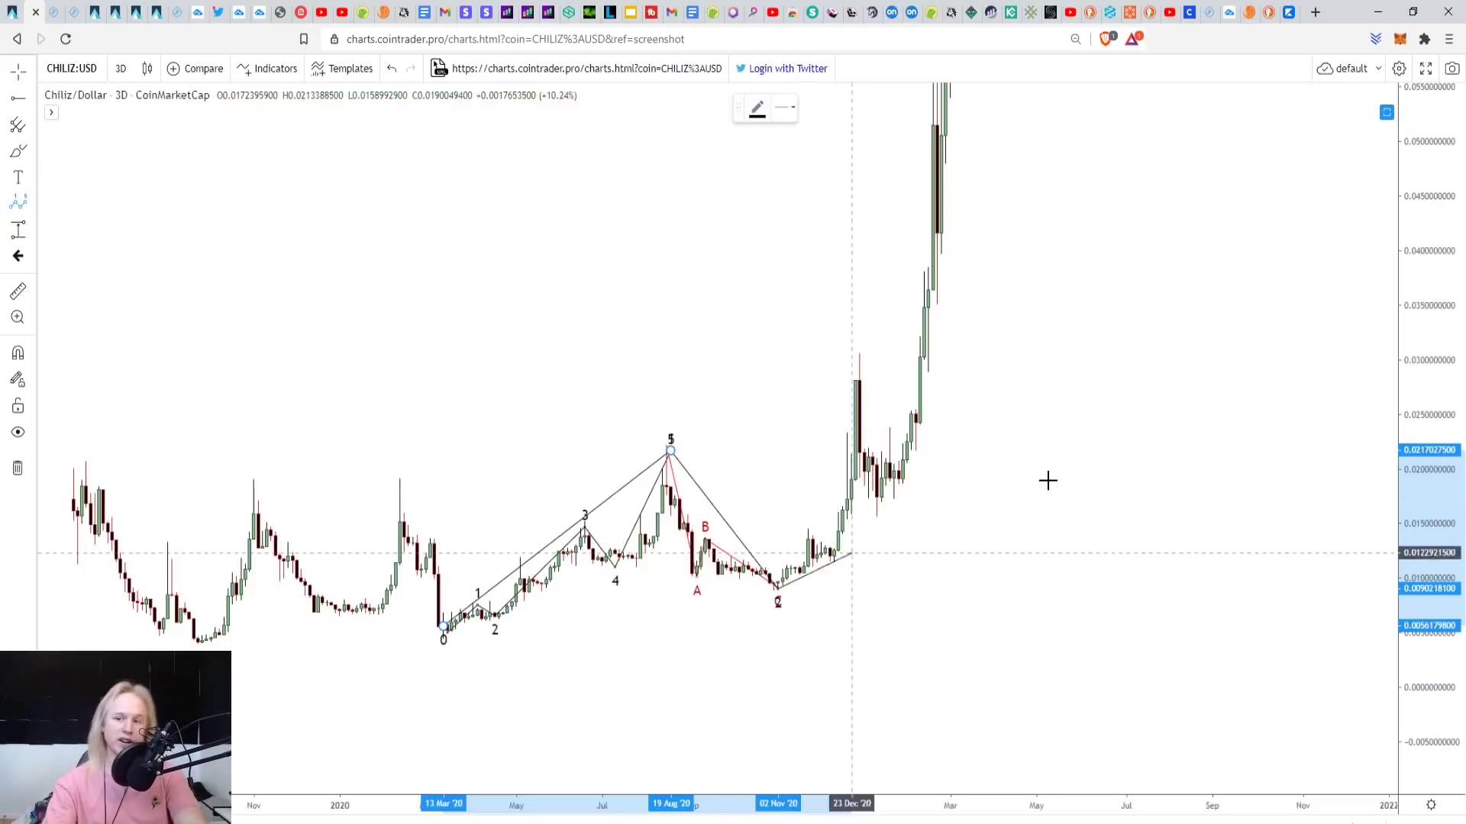
Extend the larger impulse onto the 2021 spike, moving point 3 up near 0.493.
left_click_drag(1457, 190, 1417, 595)
scroll(1423, 565, "down", 1)
scroll(1442, 354, "down", 5)
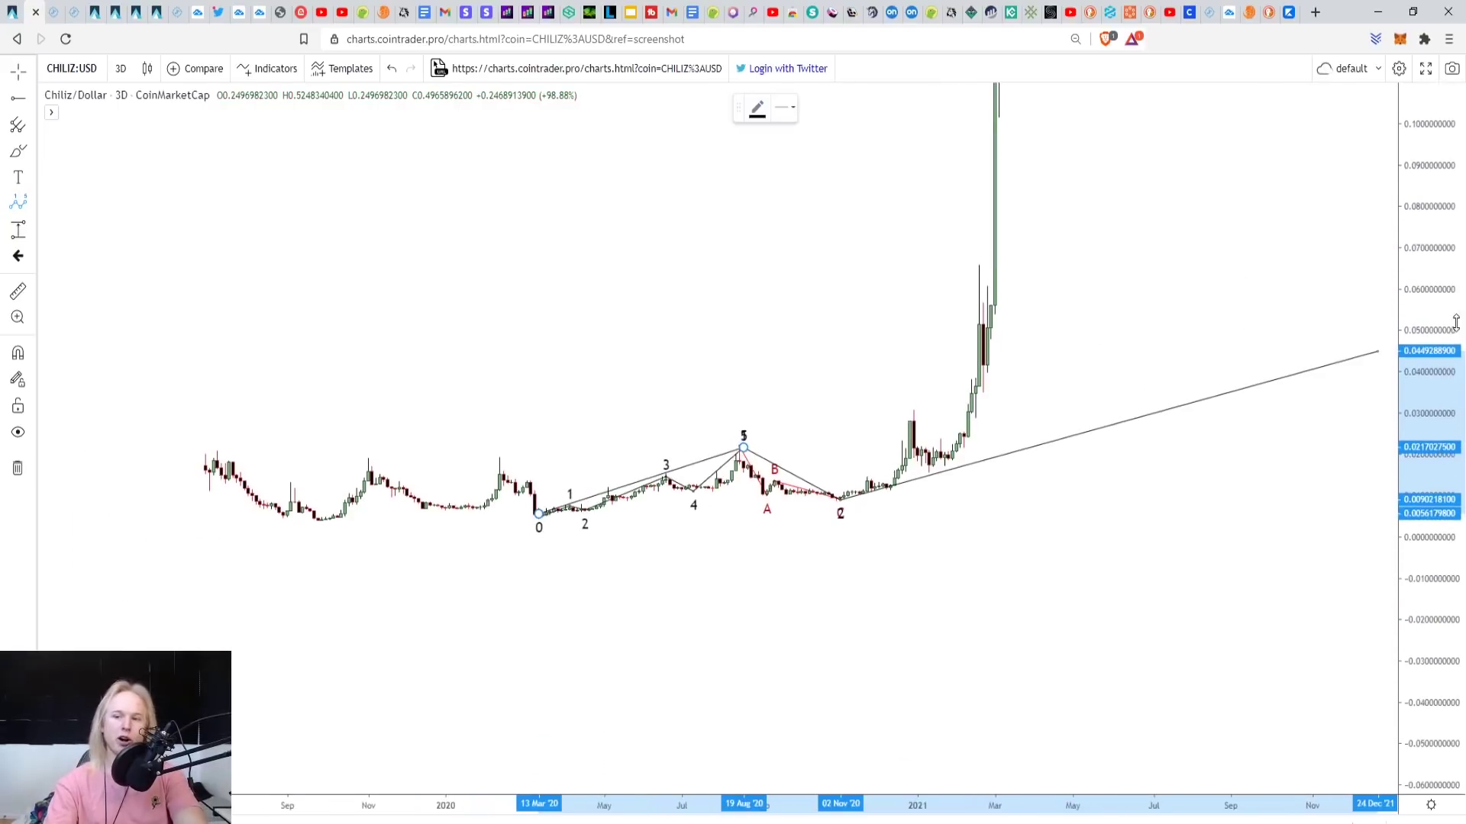
scroll(1441, 334, "down", 4)
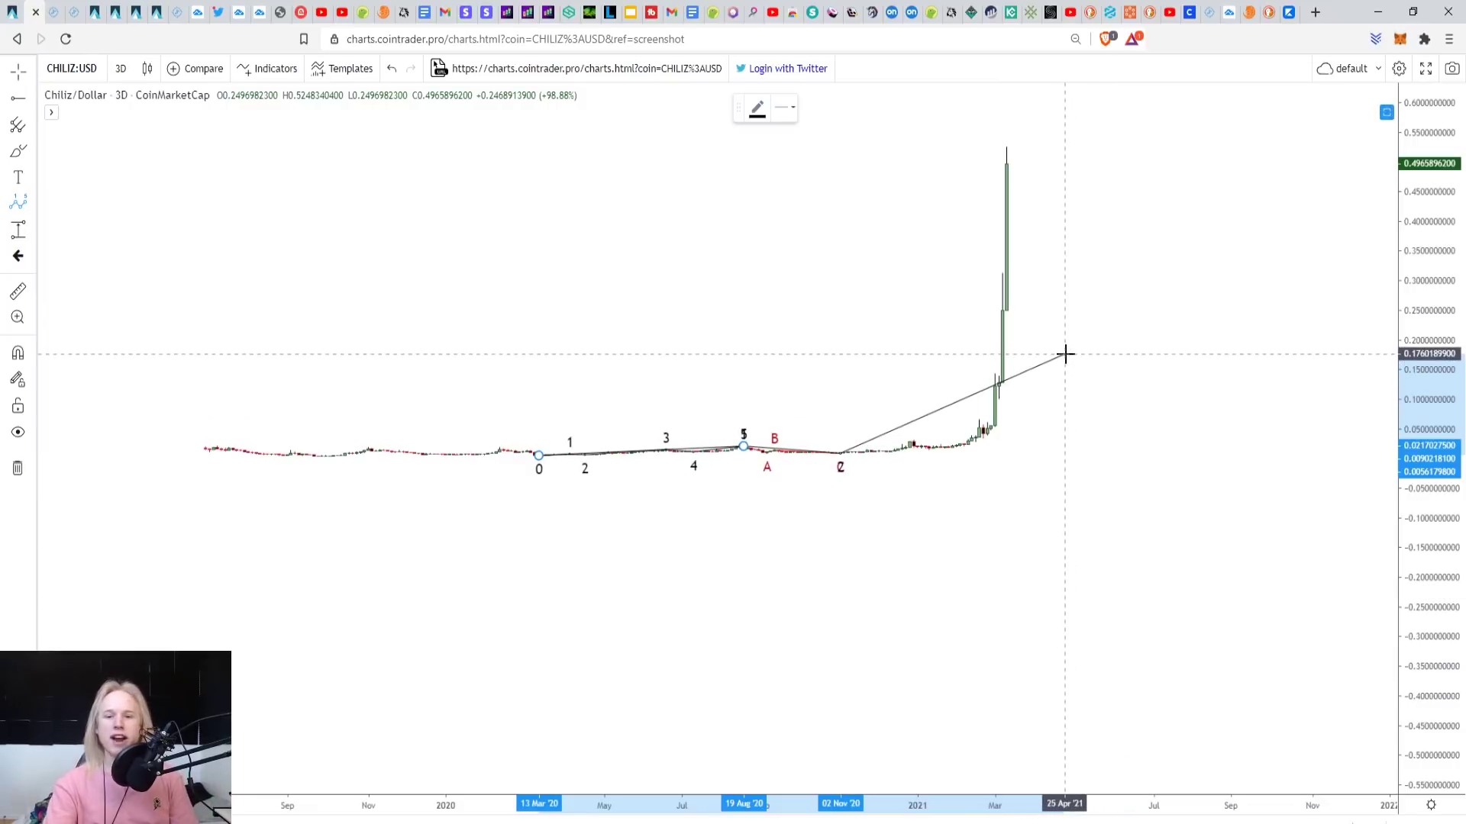
left_click(999, 328)
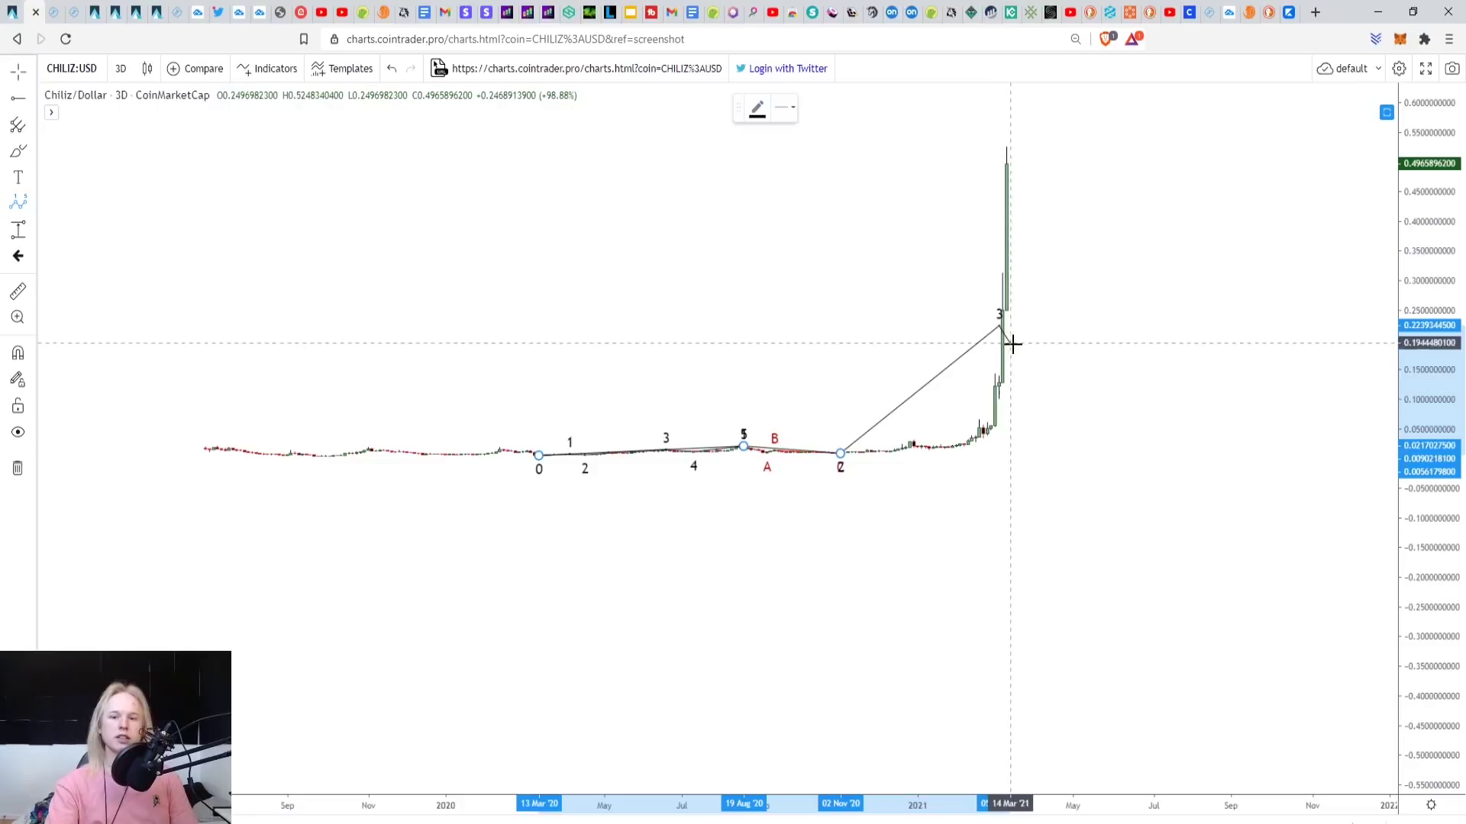
left_click(1006, 356)
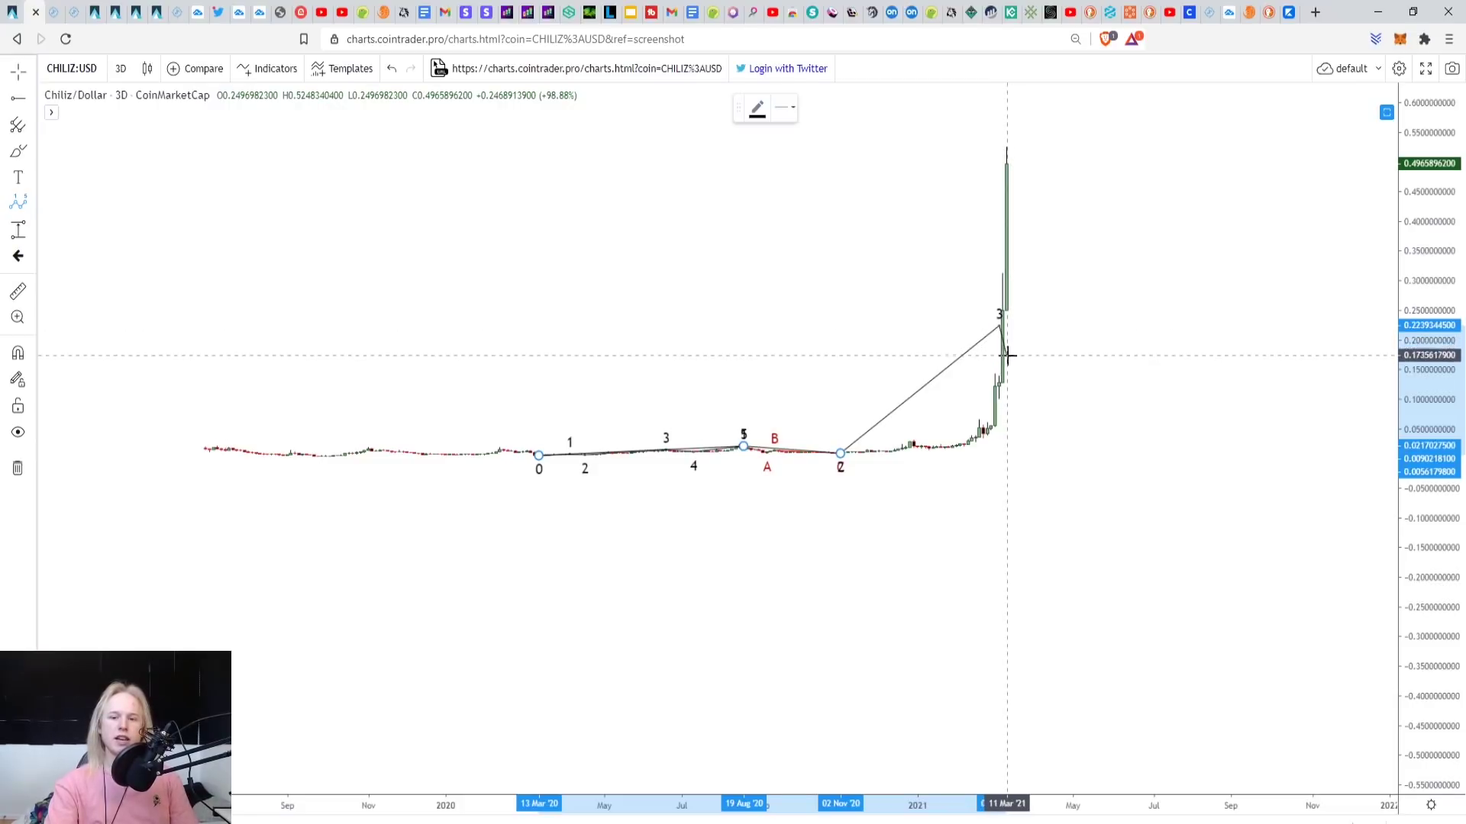
left_click(1040, 232)
left_click_drag(999, 321, 1009, 174)
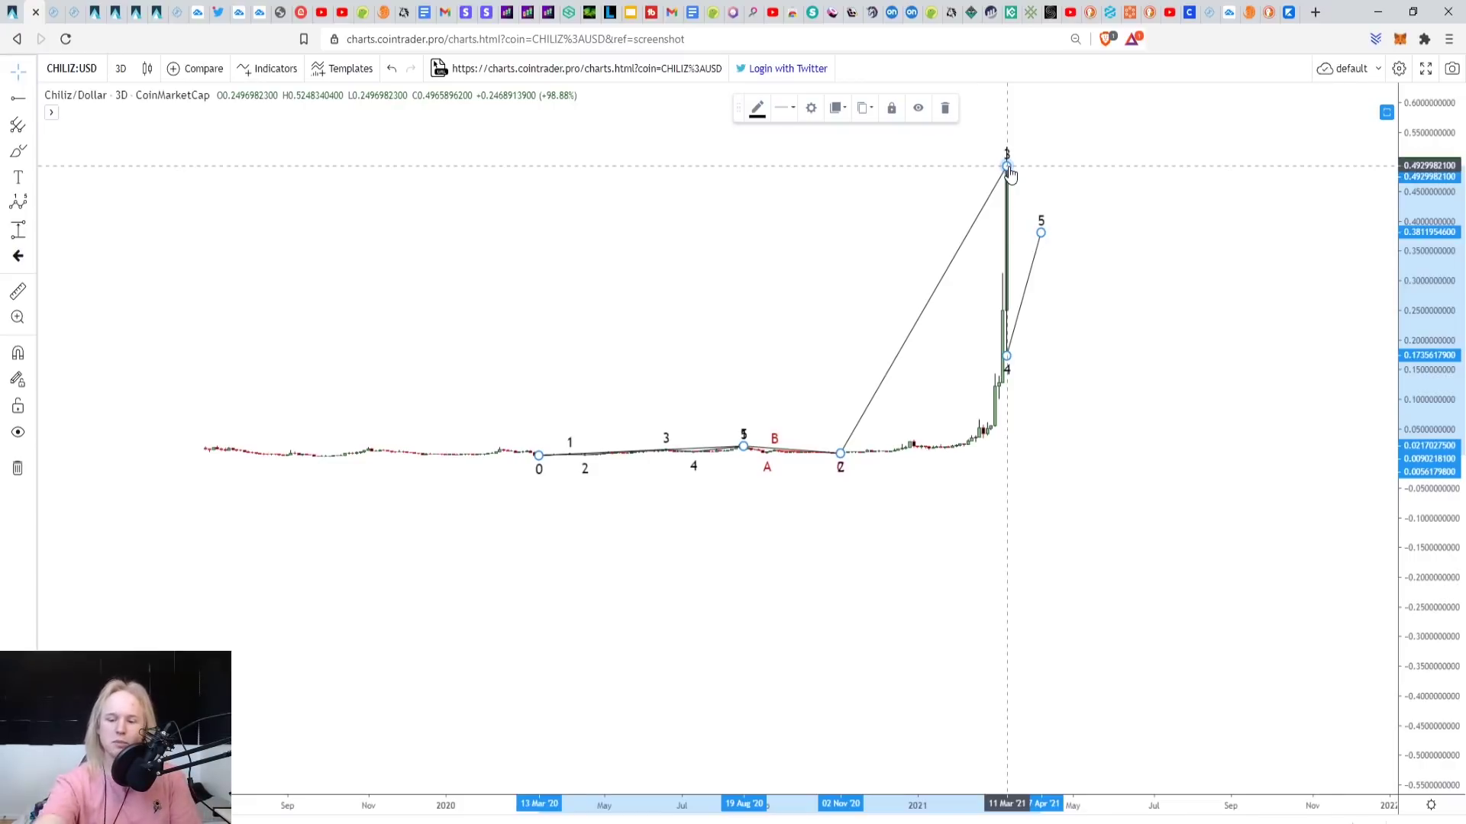
Delete the larger impulse and fit the whole 2021 spike in view.
key("Delete")
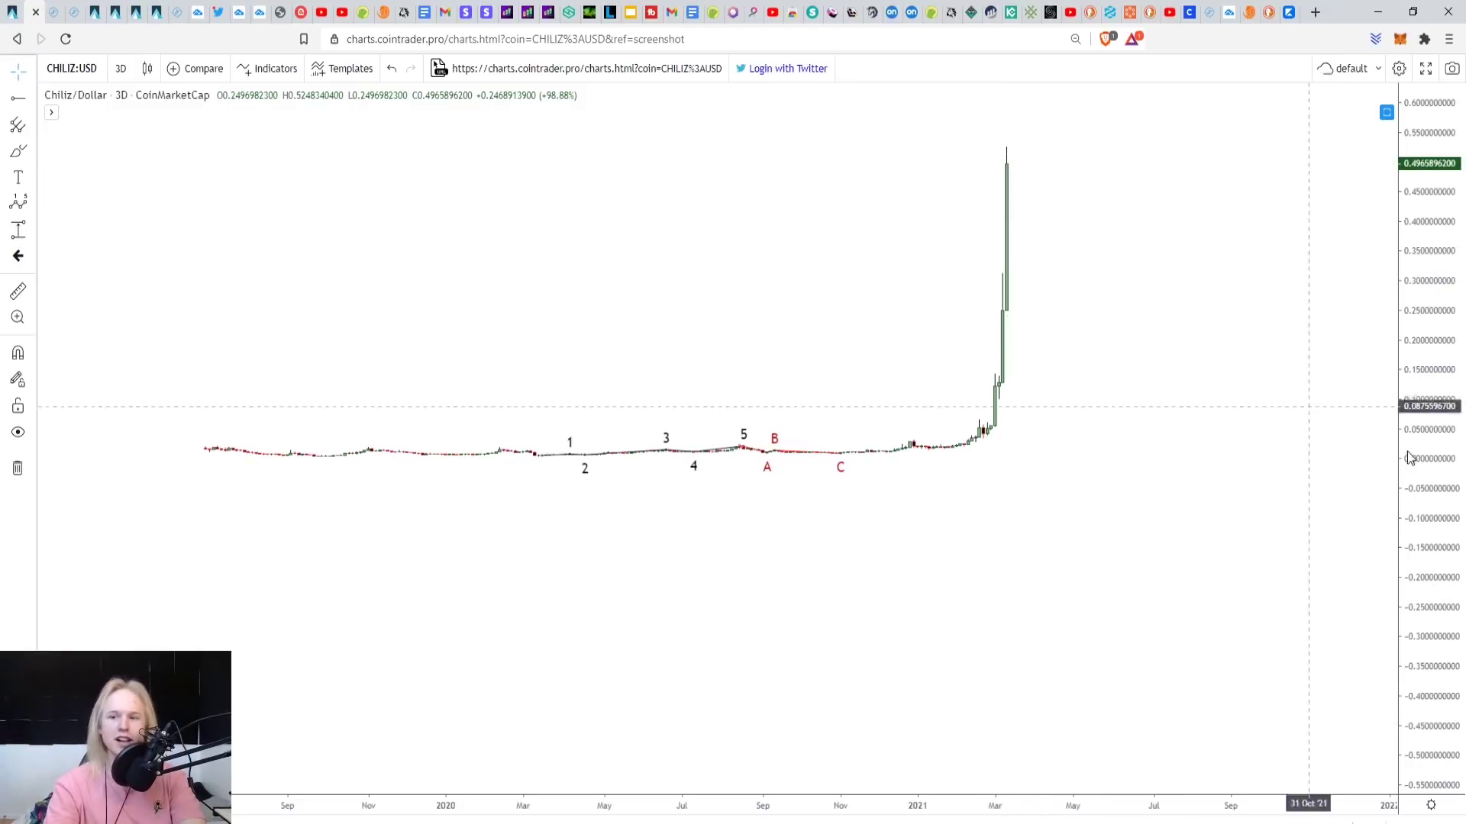
left_click_drag(1454, 618, 1441, 309)
left_click_drag(1195, 518, 1226, 646)
scroll(1251, 655, "down", 3)
left_click_drag(1414, 626, 1304, 688)
left_click_drag(1415, 397, 1415, 577)
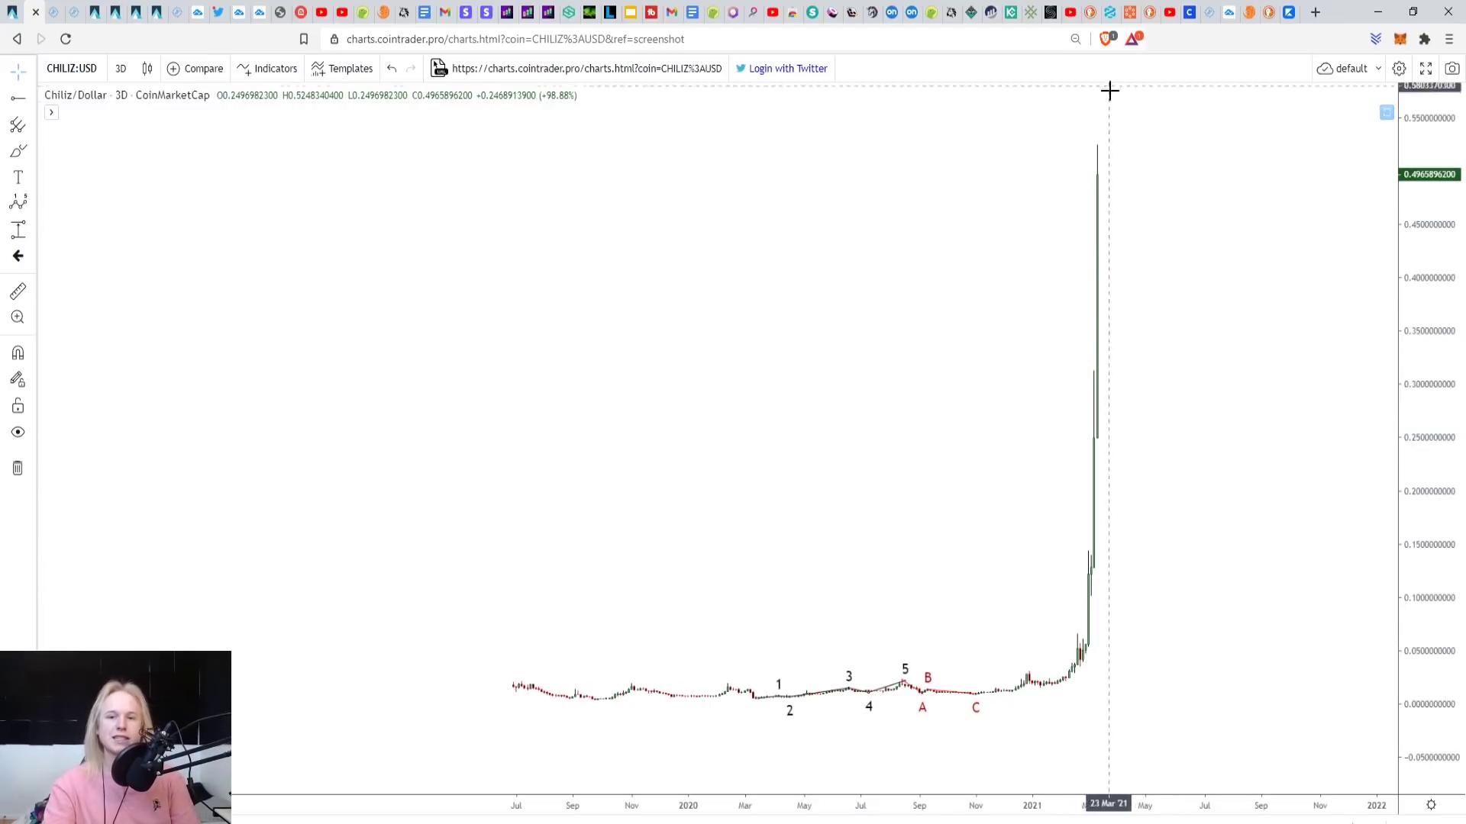
left_click_drag(1168, 356, 1317, 338)
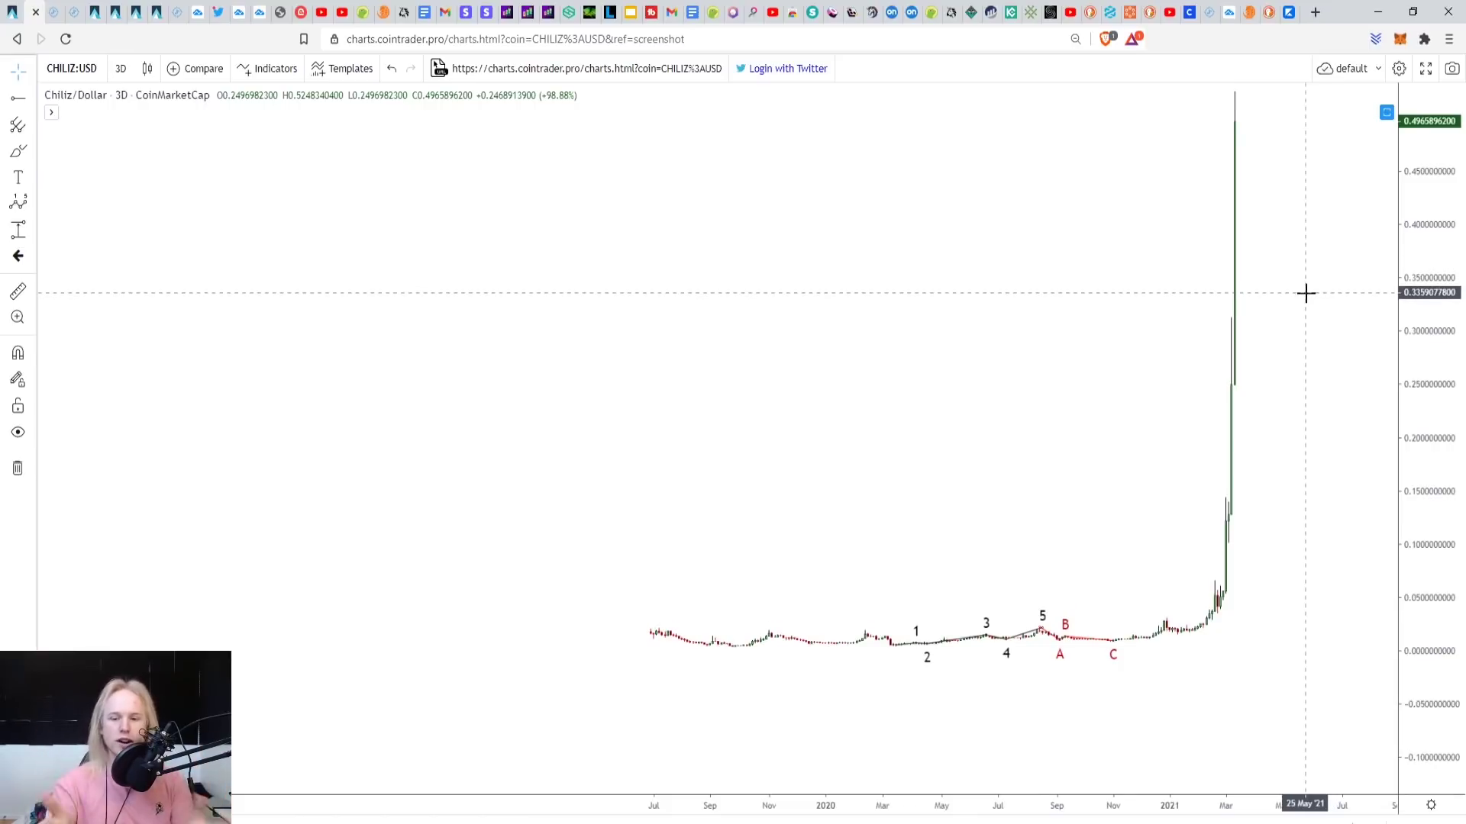
left_click_drag(1317, 322, 1257, 342)
Switch the Chiliz price scale to logarithmic and refit the view around the waves.
right_click(1449, 536)
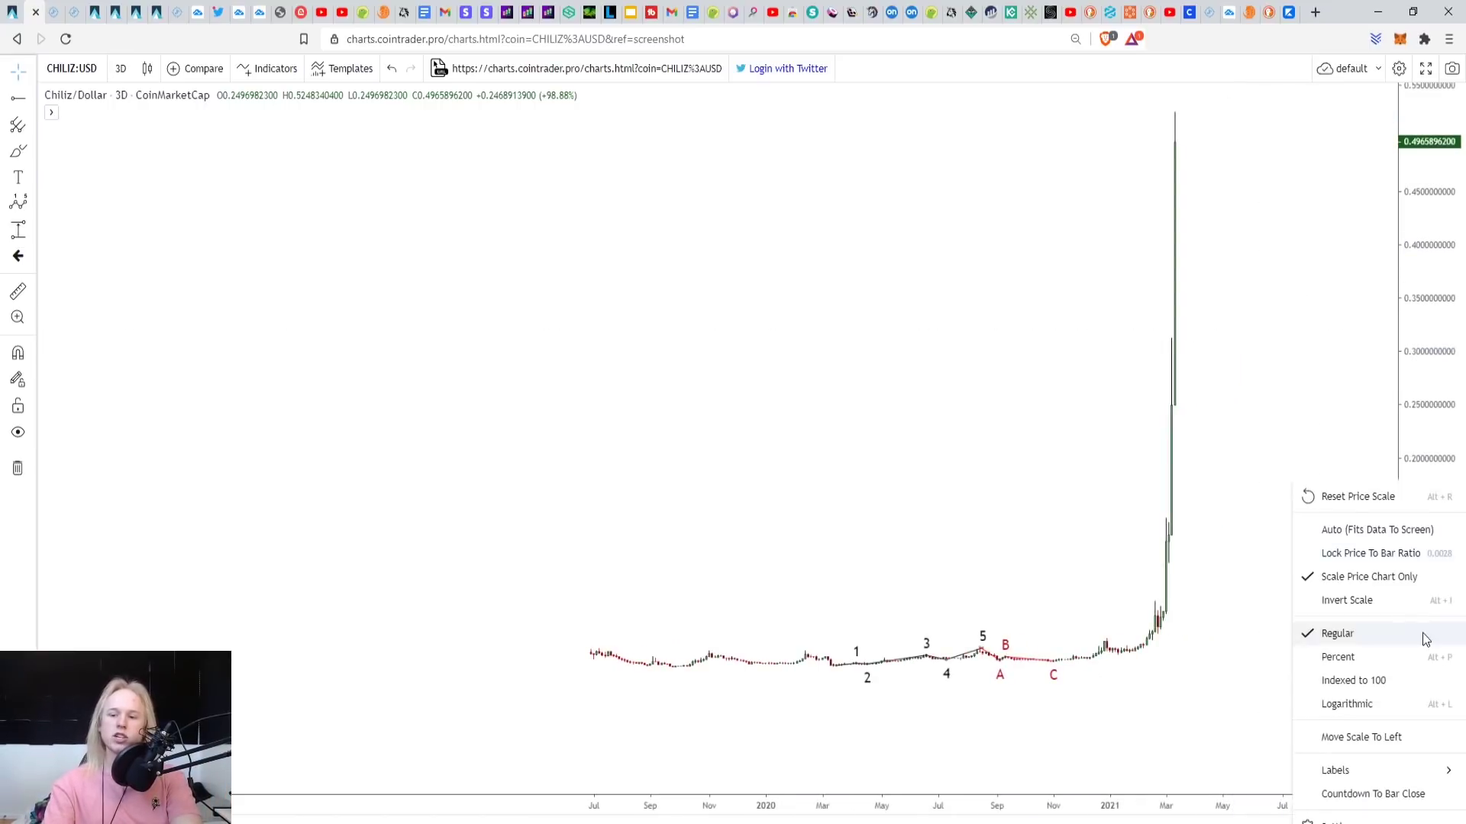
left_click(1379, 704)
double_click(1418, 450)
left_click_drag(1418, 448, 1419, 500)
scroll(1321, 679, "down", 2)
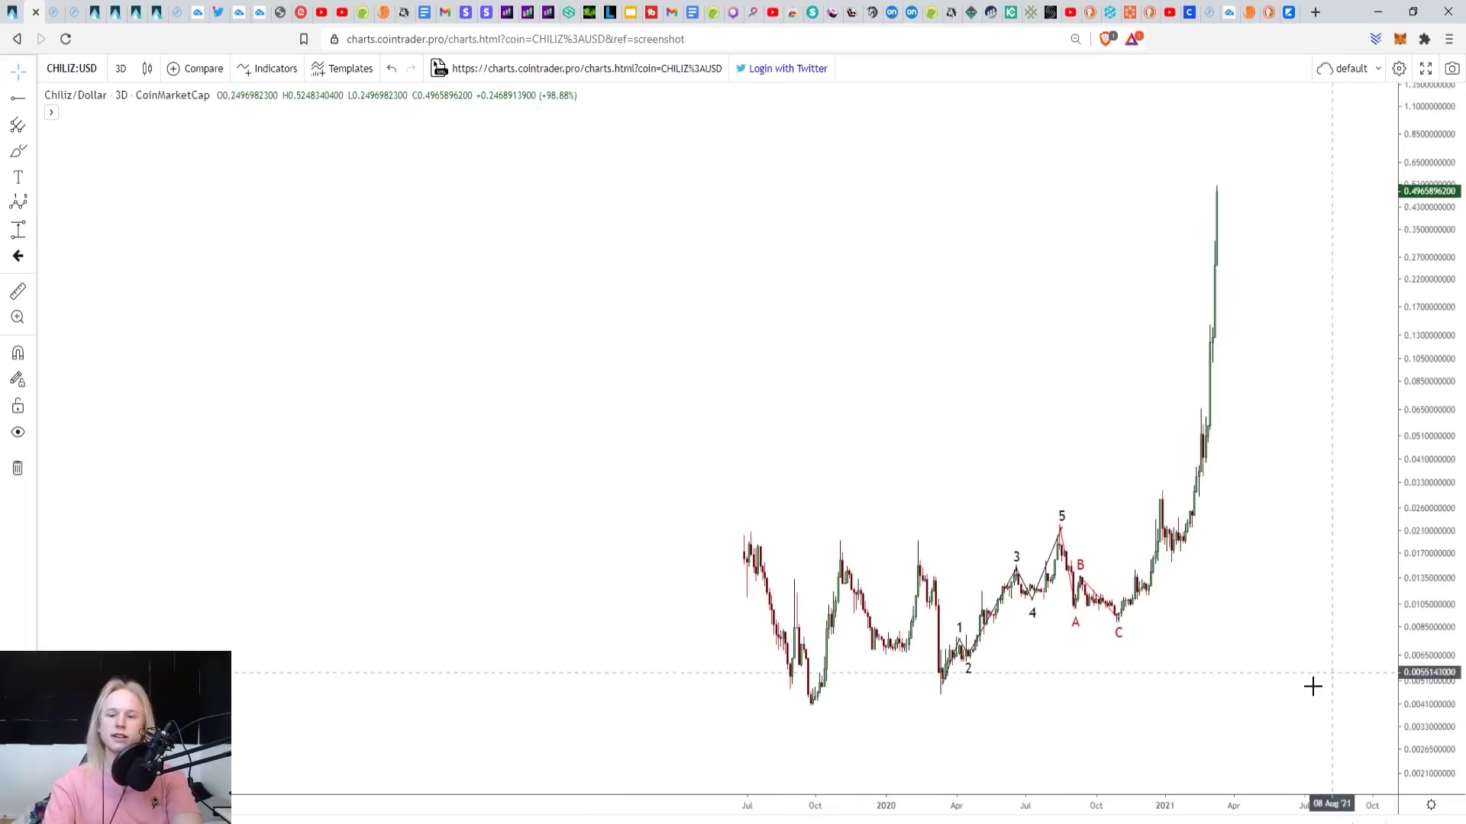
left_click_drag(1318, 683, 1212, 686)
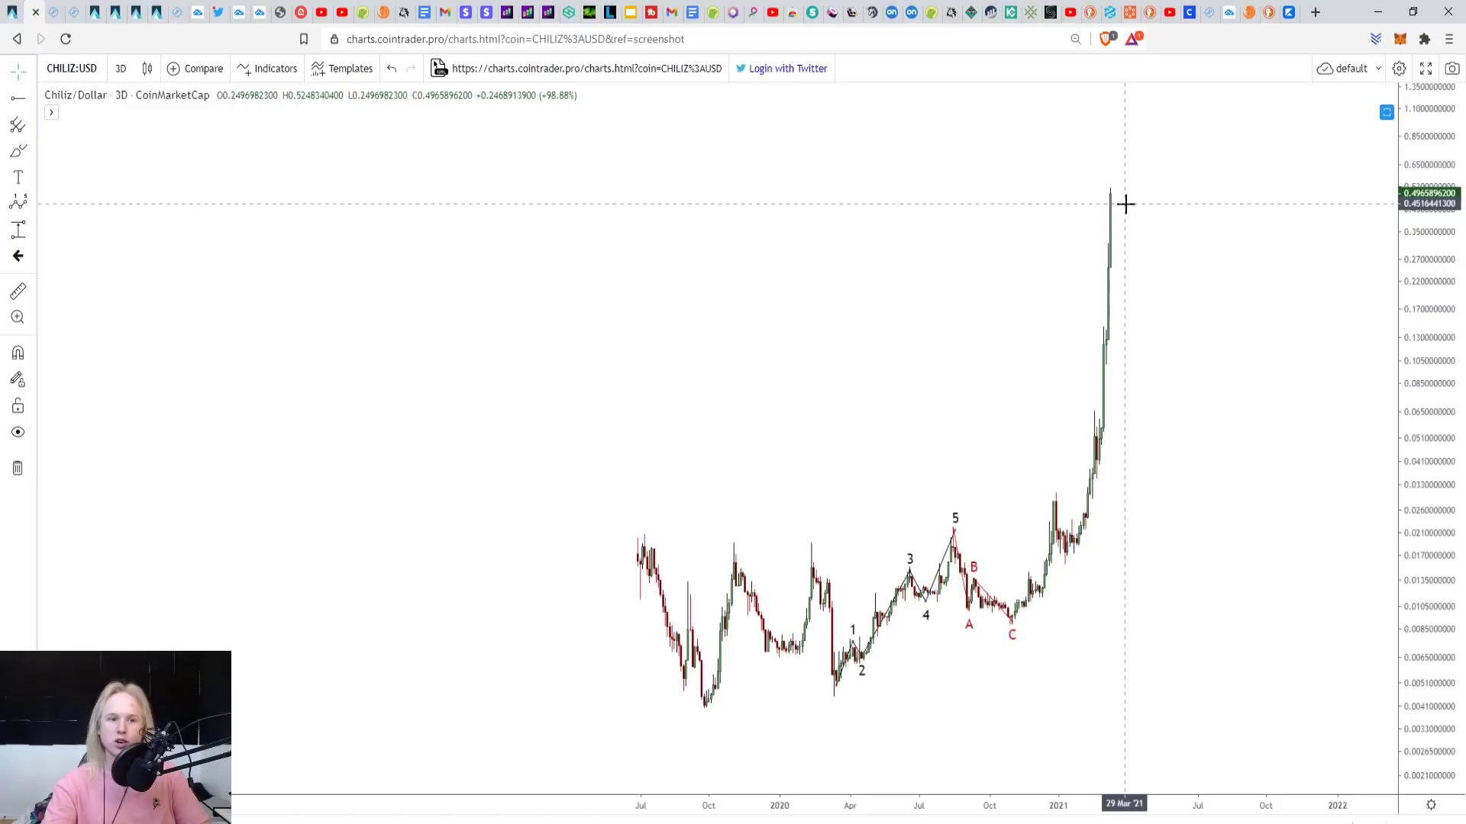
scroll(1152, 295, "up", 5)
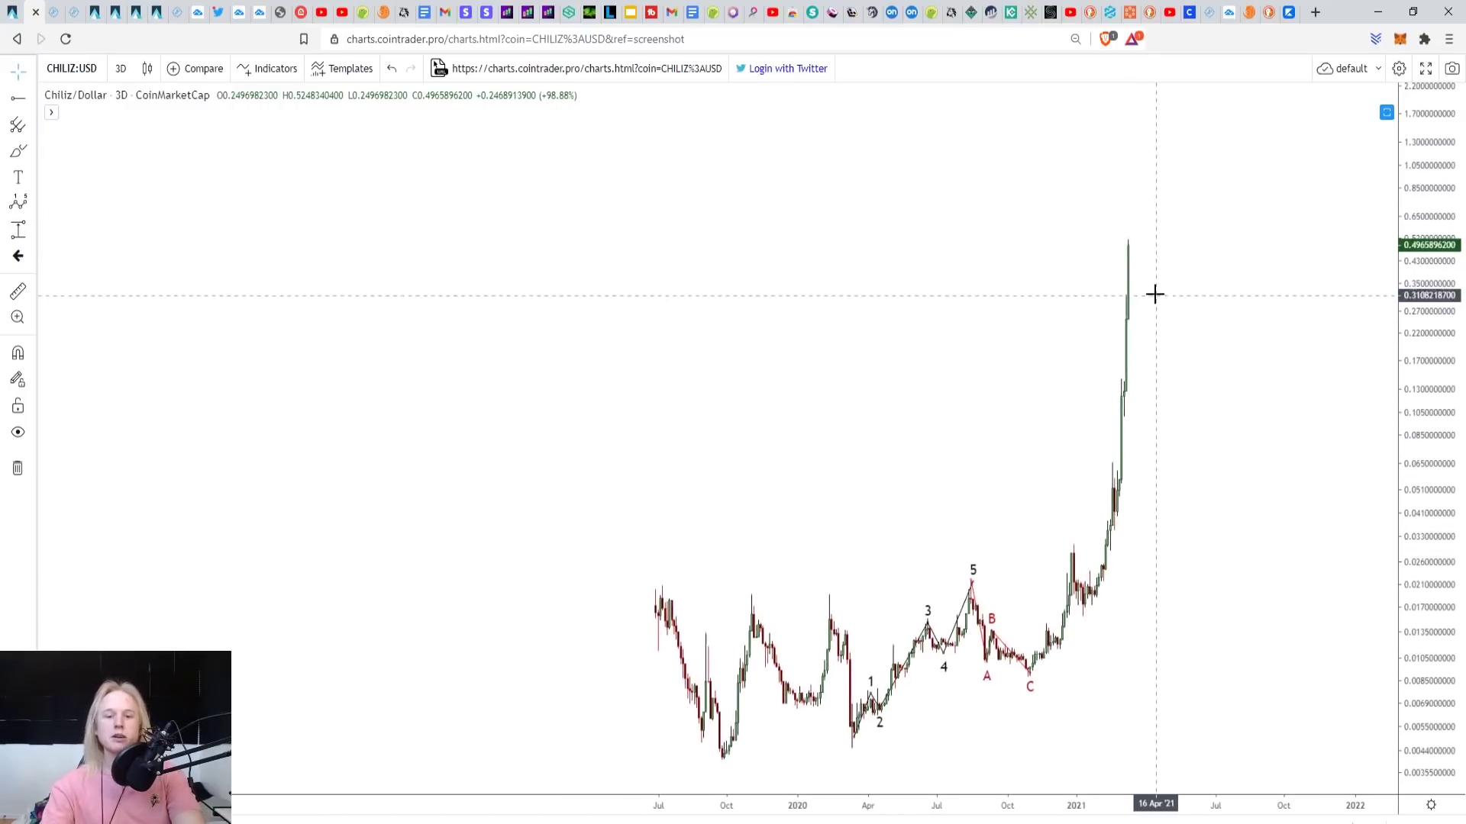
left_click_drag(1201, 463, 1220, 491)
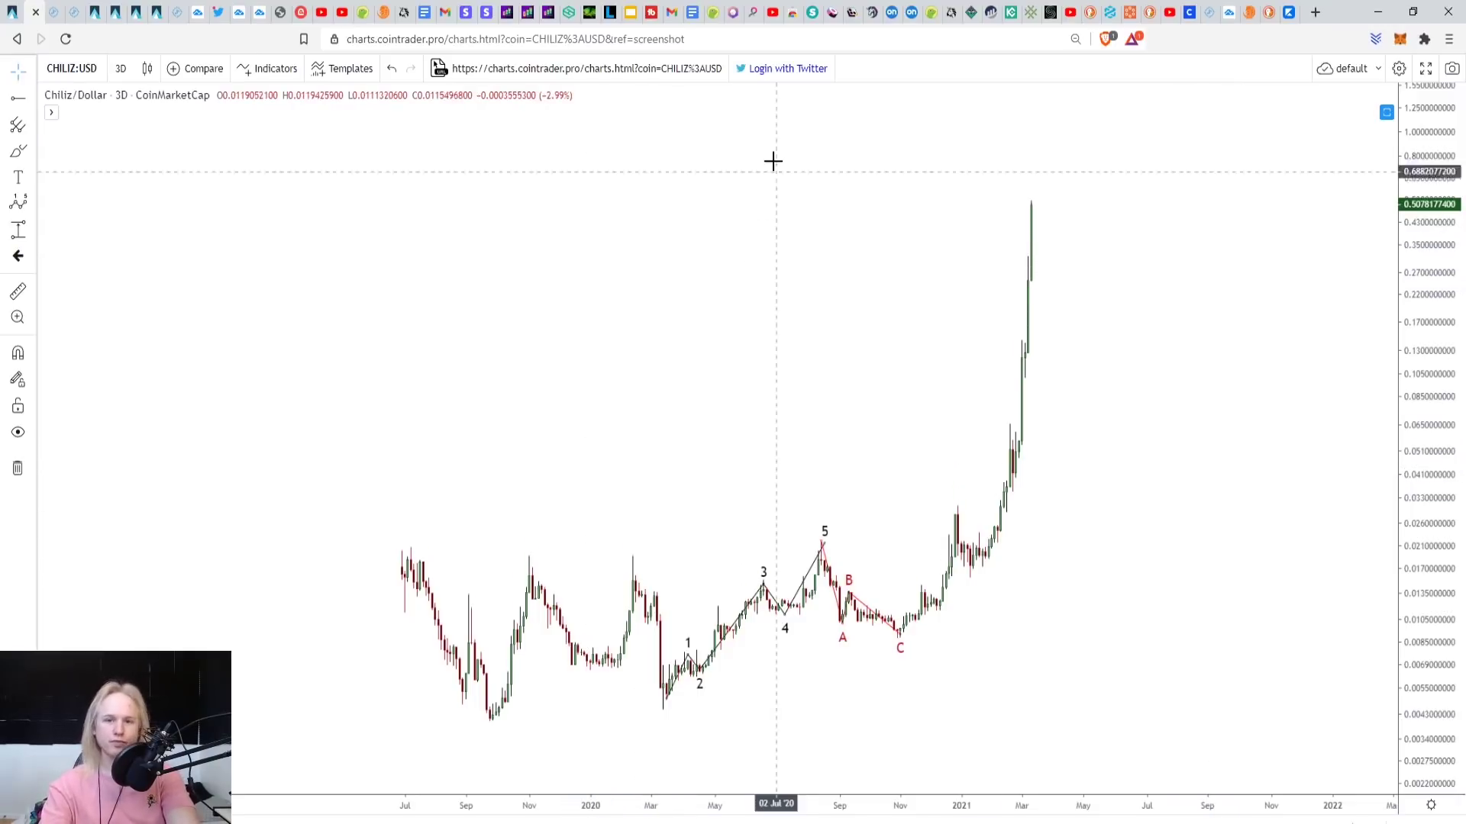
Go to the CoinGecko home page and clear a stray entry from the search box.
left_click(716, 13)
left_click(305, 156)
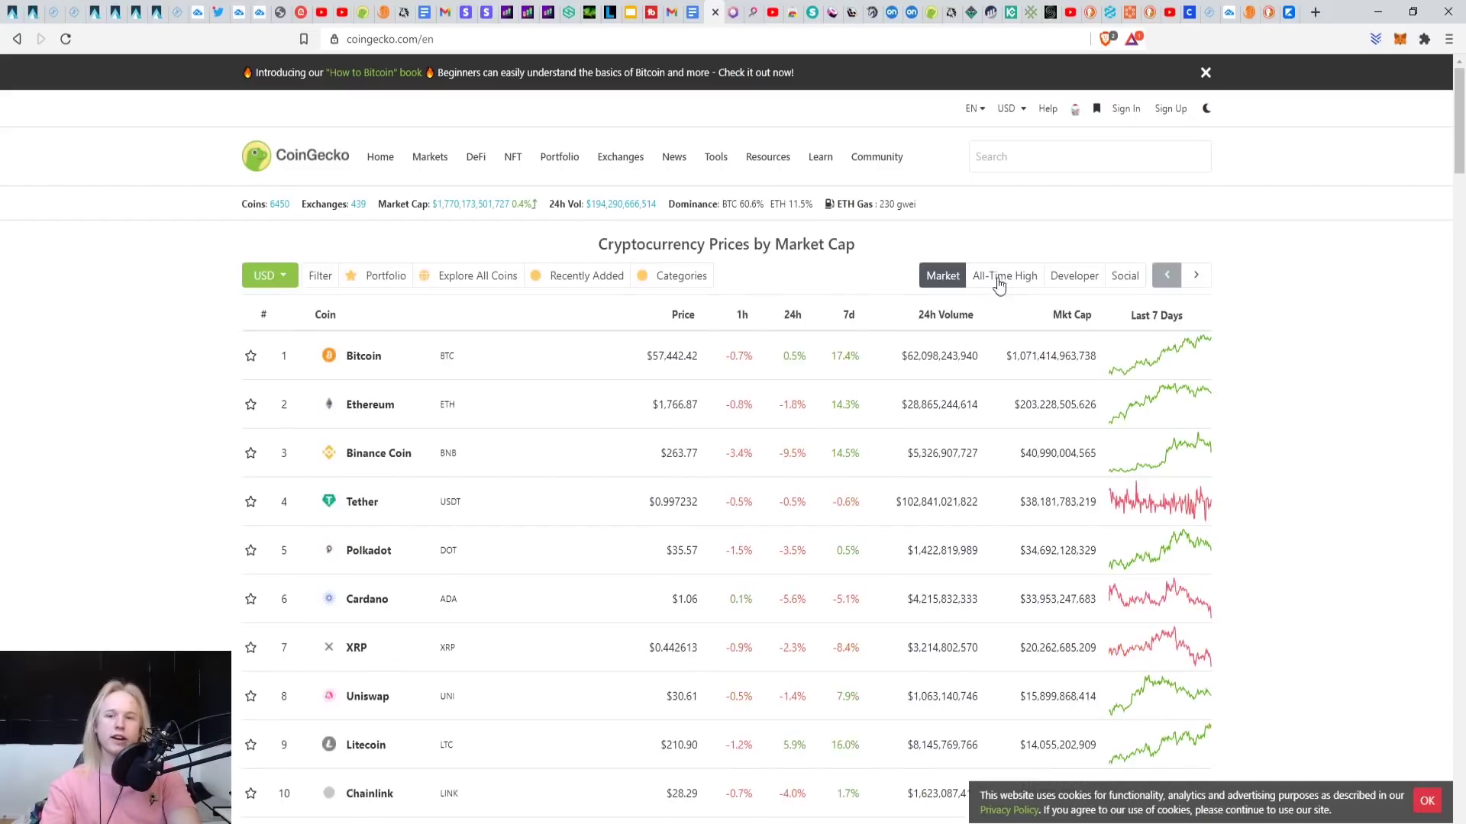
left_click(1032, 170)
type("jfkladfjd")
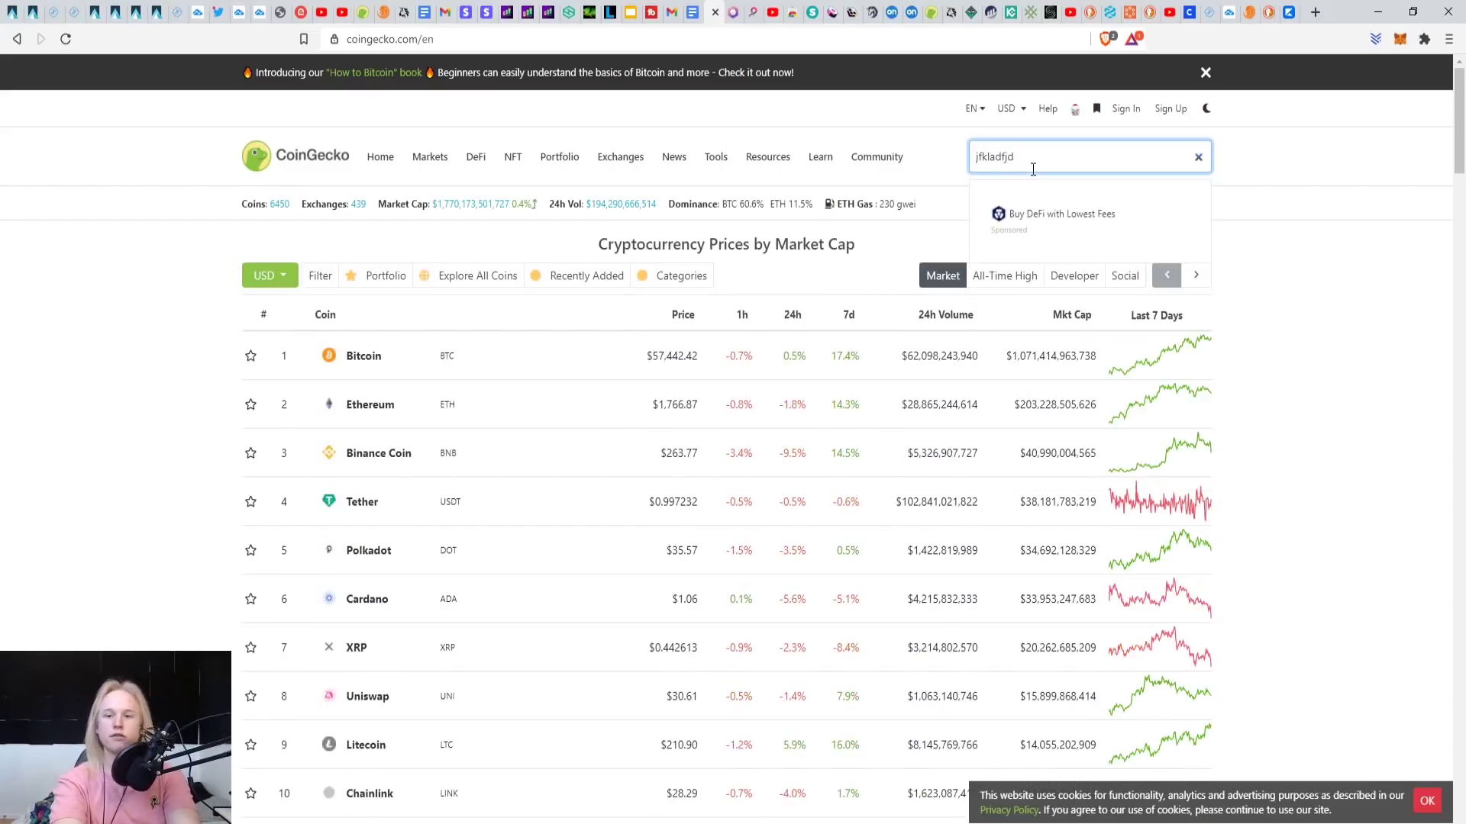
key("BackSpace")
key("BackSpace")
key("BackSpace")
key("BackSpace")
key("BackSpace")
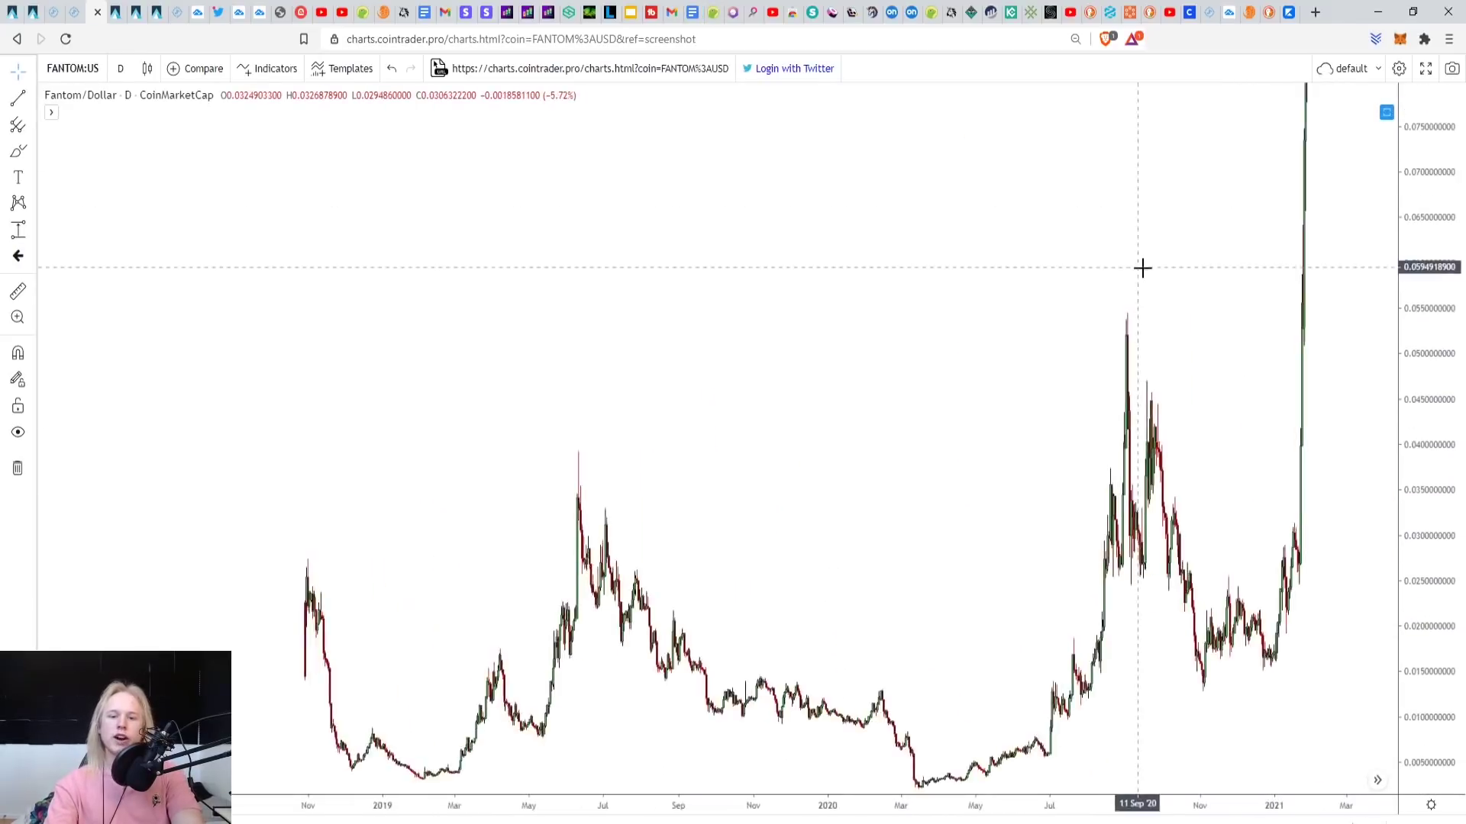
Zoom out and compress the Fantom chart's price scale to reveal its earlier history.
scroll(1143, 268, "down", 4)
left_click_drag(1420, 290, 1401, 694)
left_click_drag(1265, 268, 1187, 450)
left_click_drag(1115, 160, 1135, 326)
left_click_drag(1433, 489, 1429, 744)
scroll(1354, 458, "up", 3)
left_click_drag(1338, 334, 1304, 452)
left_click_drag(1426, 373, 1425, 469)
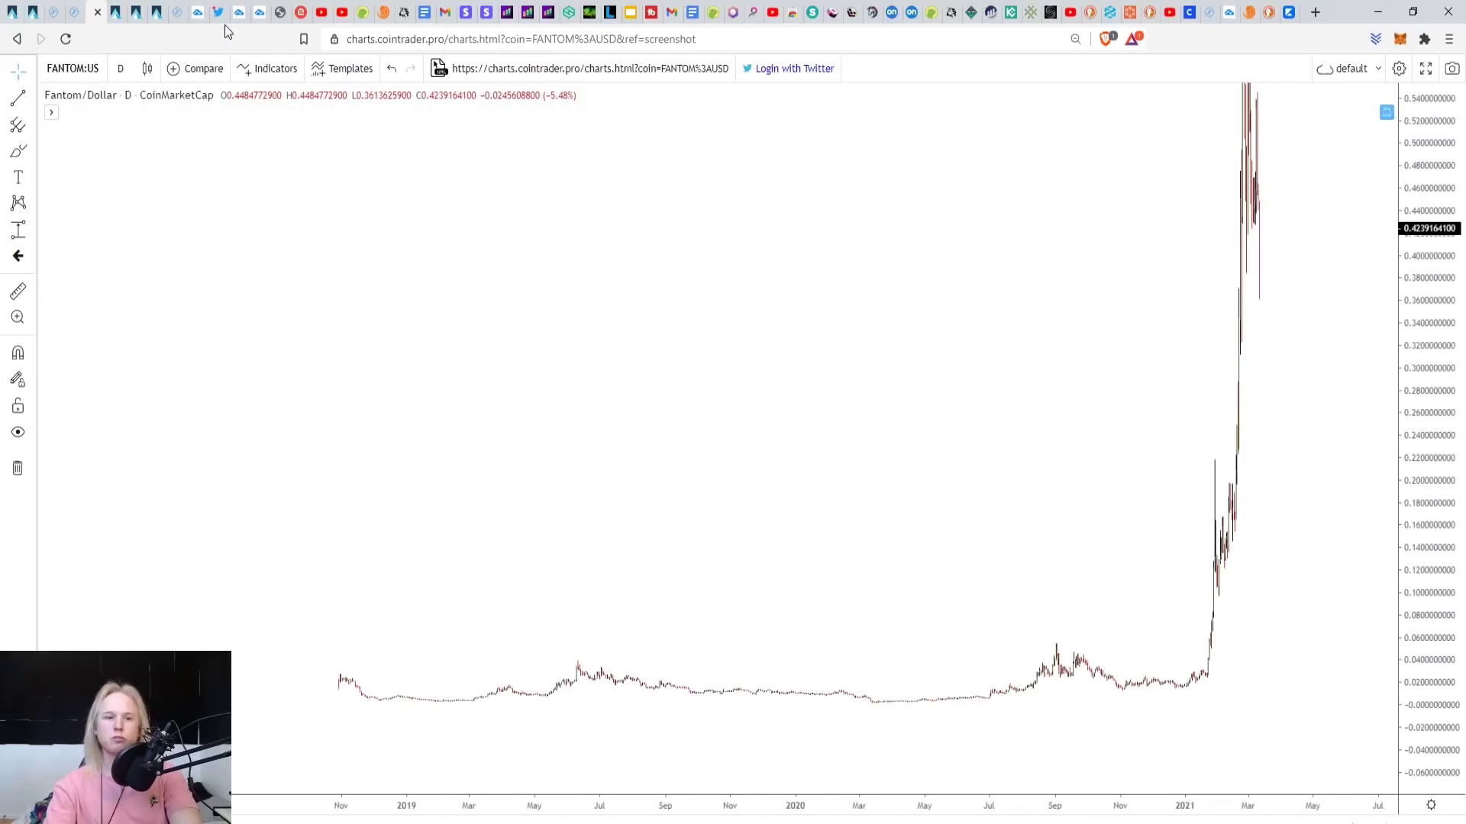
Switch the Fantom chart to 3-day candles.
left_click(117, 67)
left_click(148, 365)
left_click_drag(1459, 483, 1435, 635)
left_click_drag(1368, 404, 1395, 568)
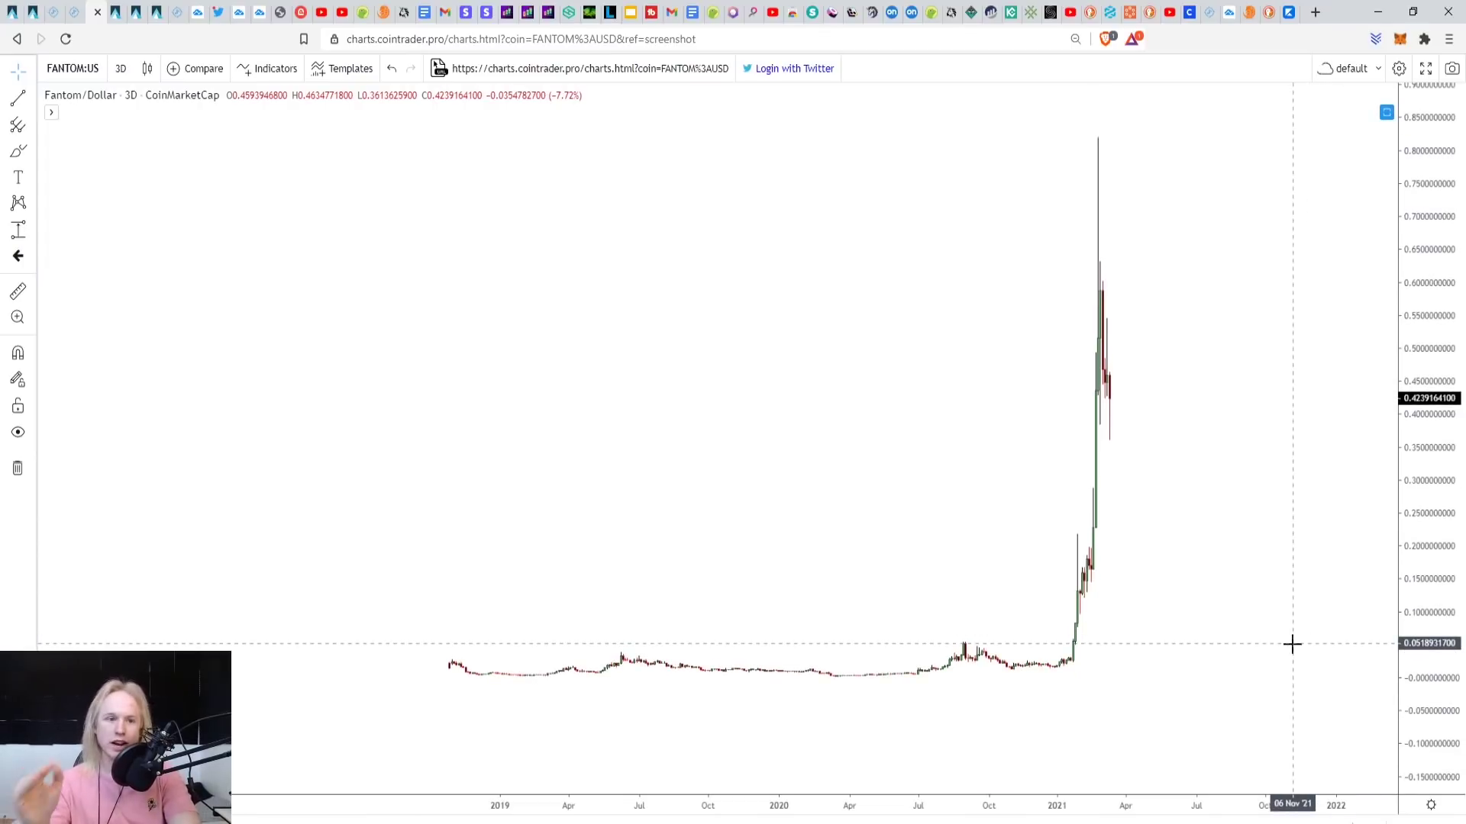
Stretch the price scale and pan the 3-day chart down toward the lows.
left_click_drag(1402, 751, 1395, 622)
left_click_drag(1319, 642, 1356, 463)
left_click_drag(1410, 736, 1407, 535)
left_click_drag(1319, 602, 1344, 377)
scroll(1355, 405, "down", 1)
left_click_drag(1411, 736, 1404, 527)
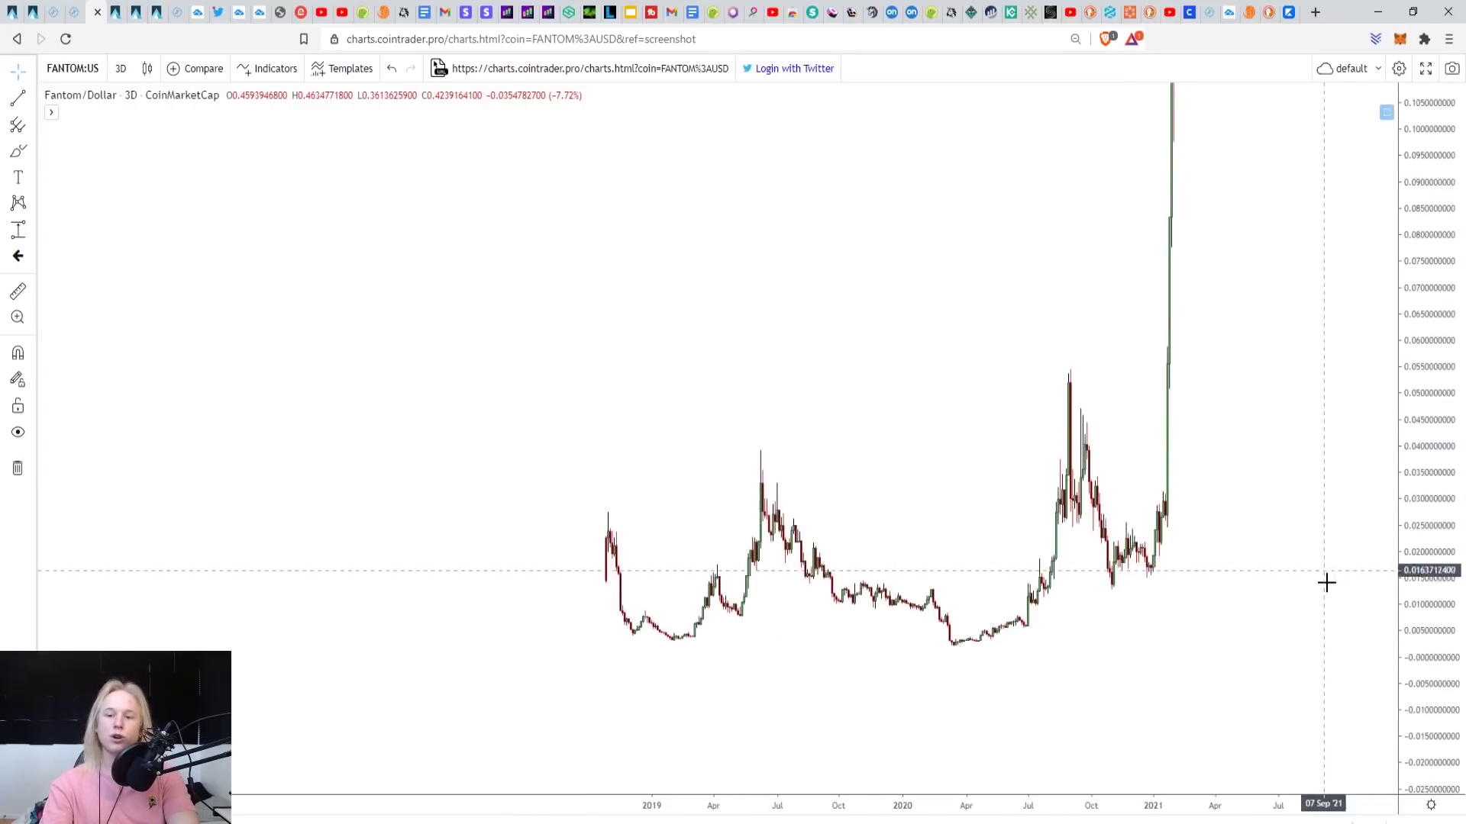
scroll(1336, 611, "up", 2)
scroll(1289, 631, "up", 3)
left_click_drag(1304, 629, 1306, 629)
left_click_drag(1230, 570, 1259, 766)
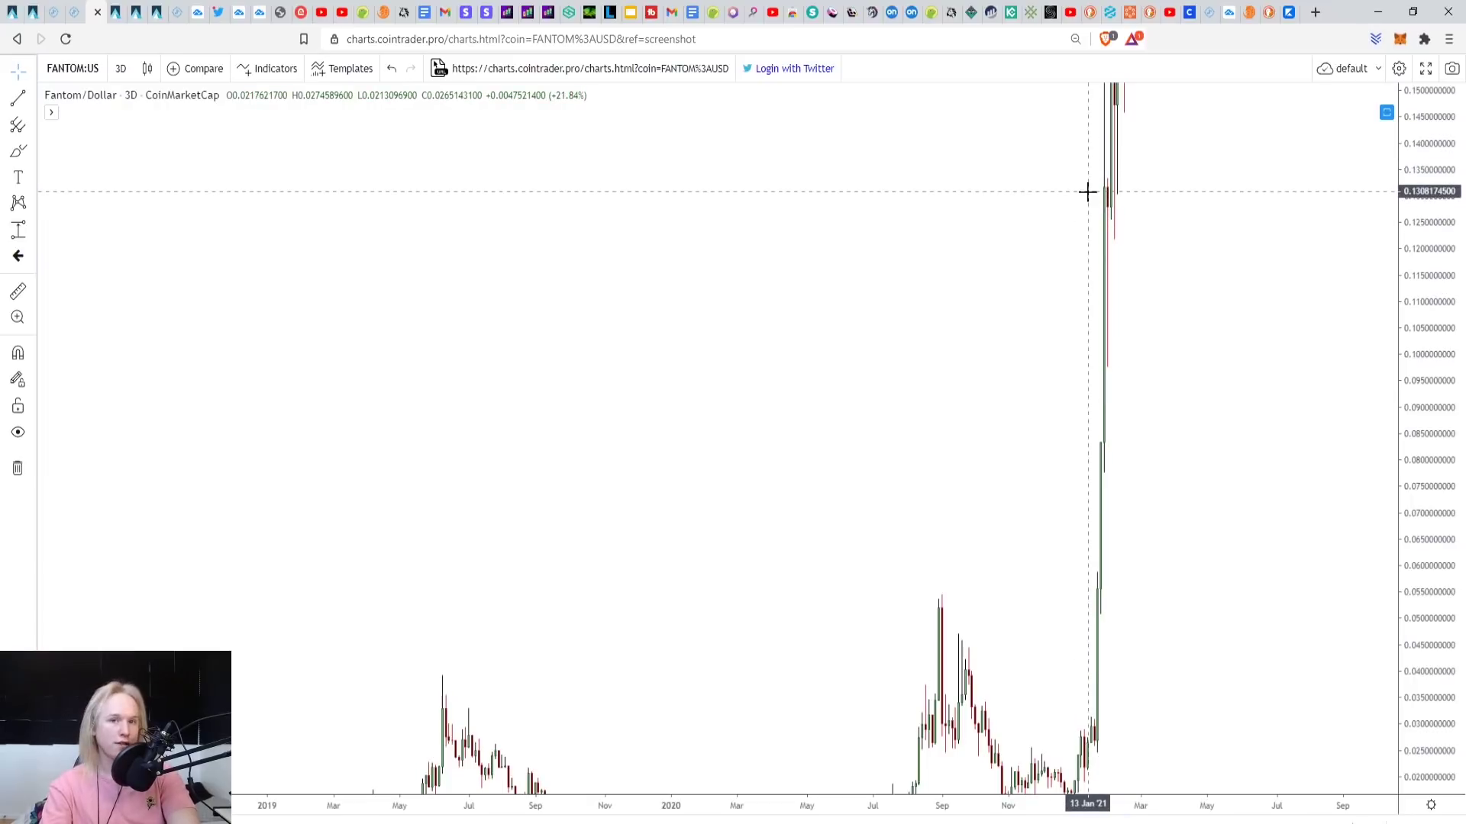
Fine-tune scale and position so 2019–2020 fills the view beneath the 2021 spike.
left_click_drag(1426, 250, 1449, 517)
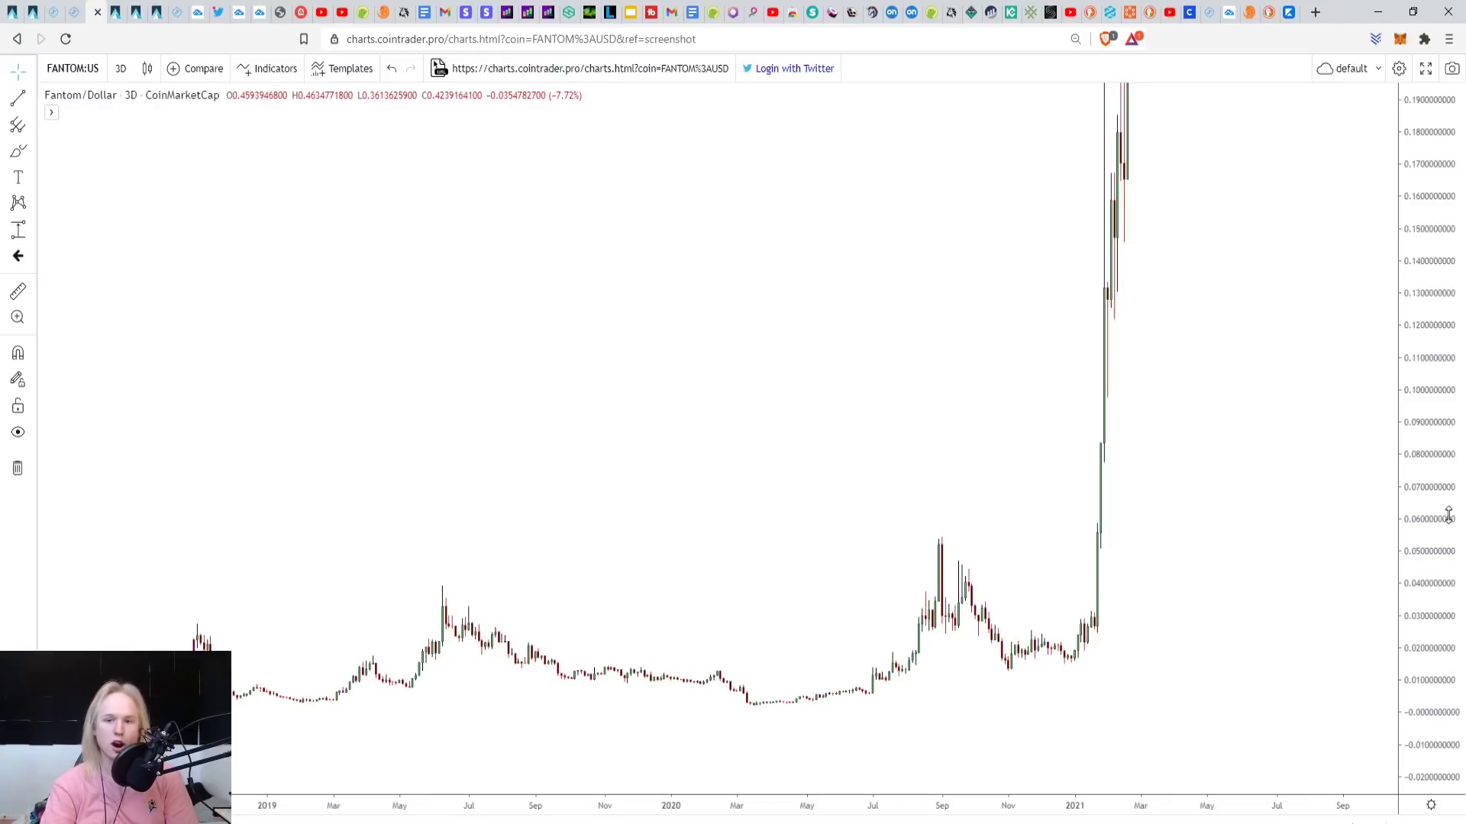
left_click_drag(1240, 437, 1358, 353)
left_click_drag(1413, 588, 1411, 456)
left_click_drag(1293, 488, 1225, 254)
scroll(1342, 427, "down", 1)
left_click_drag(1252, 535, 1263, 588)
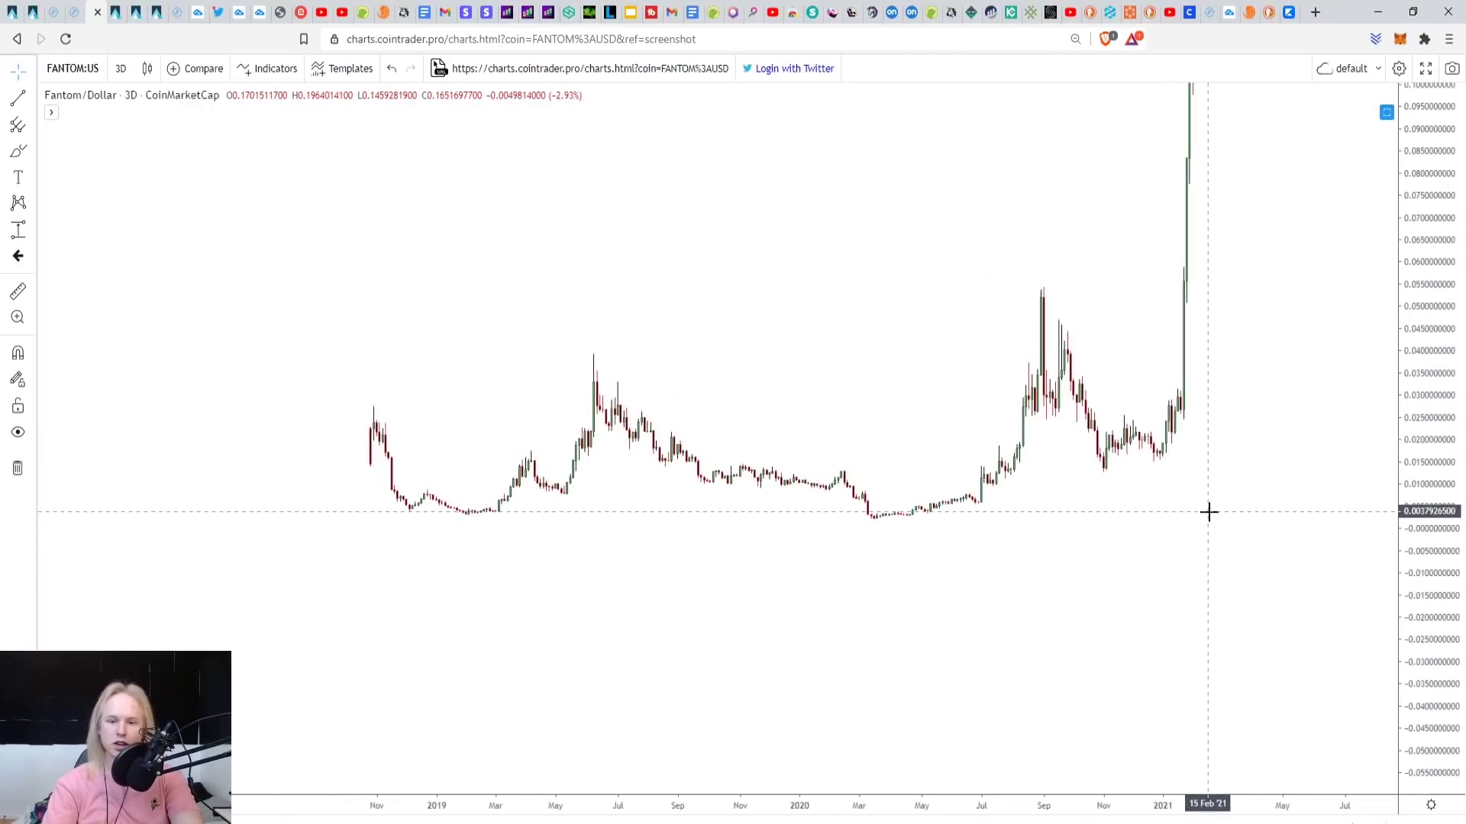
left_click_drag(1460, 614, 1441, 452)
left_click_drag(1363, 466, 1350, 564)
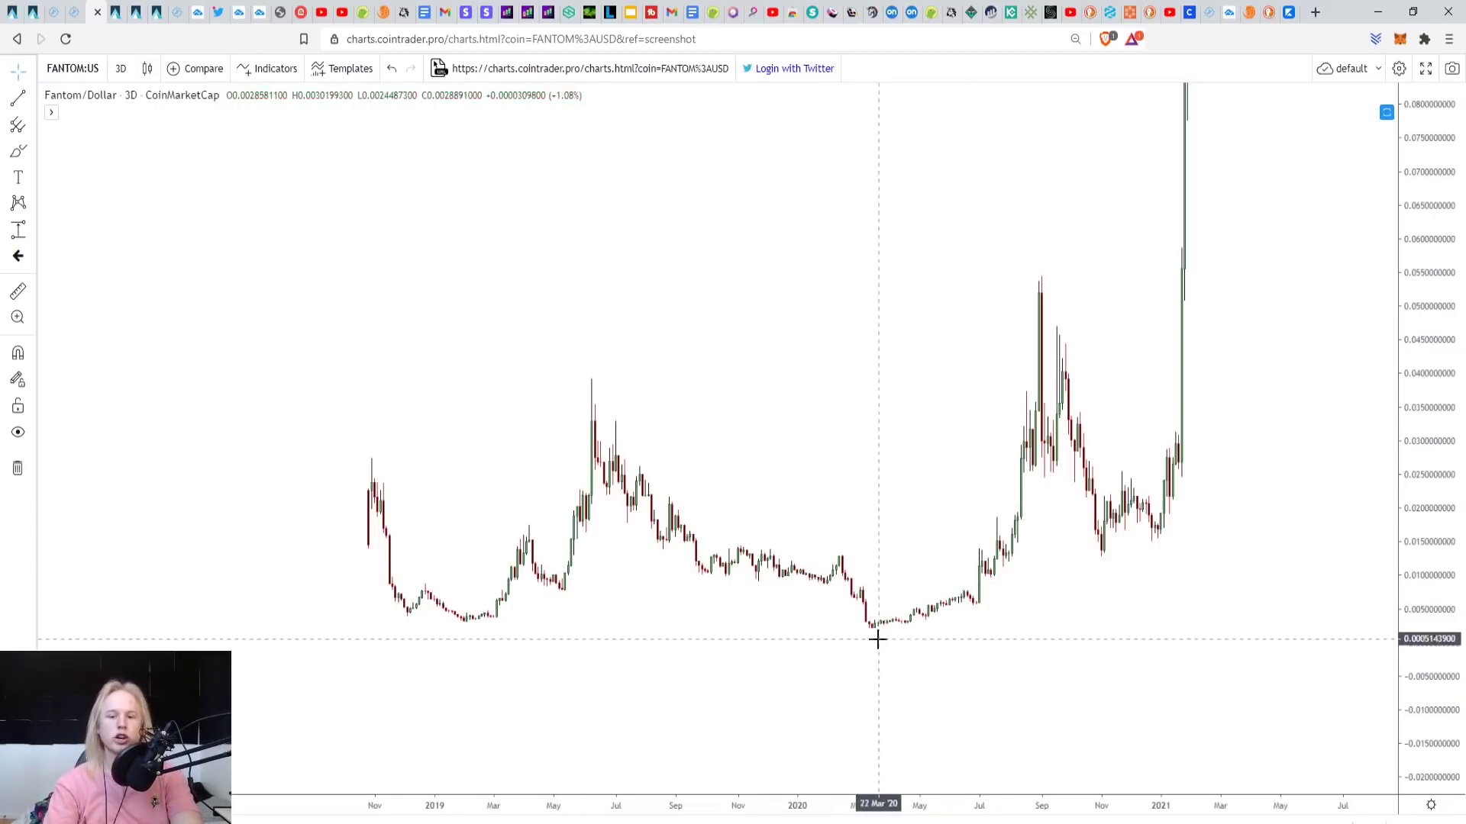
left_click_drag(729, 423, 607, 452)
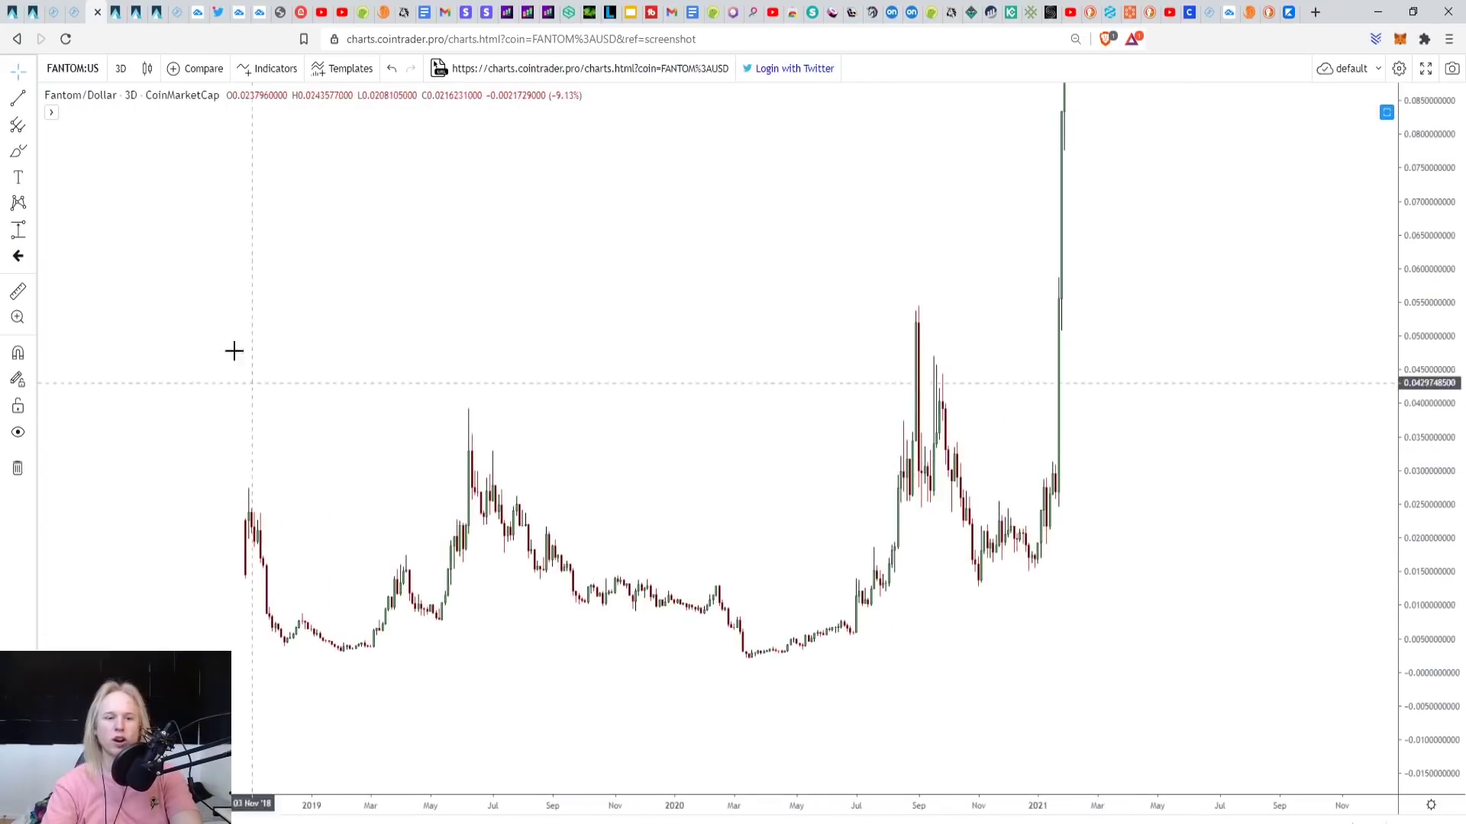
Draw an Elliott 0–5 impulse wave from the March 2020 low to the September 2020 peak.
left_click(29, 205)
left_click(108, 379)
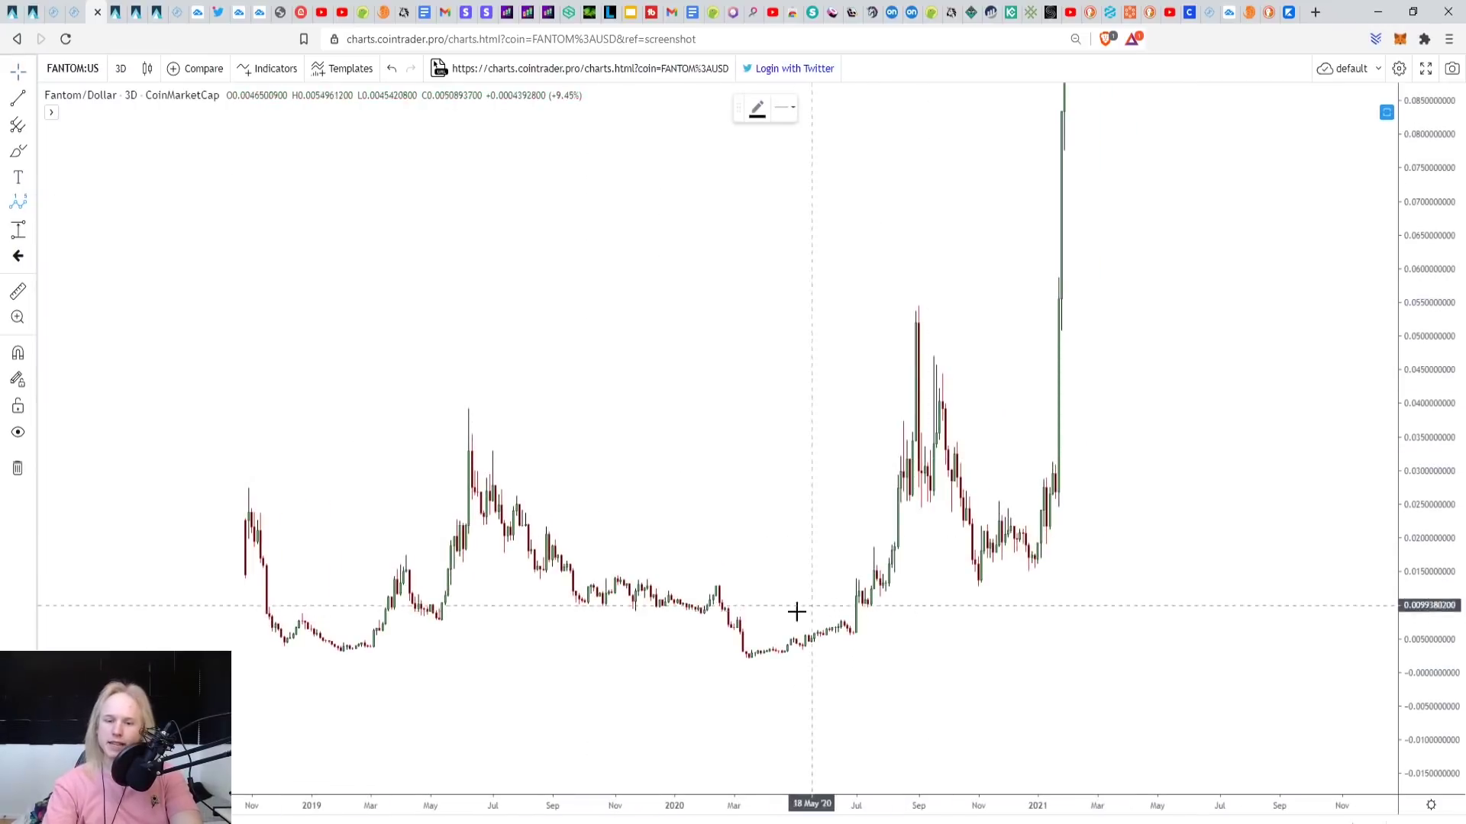
left_click(749, 655)
left_click(844, 622)
left_click(858, 639)
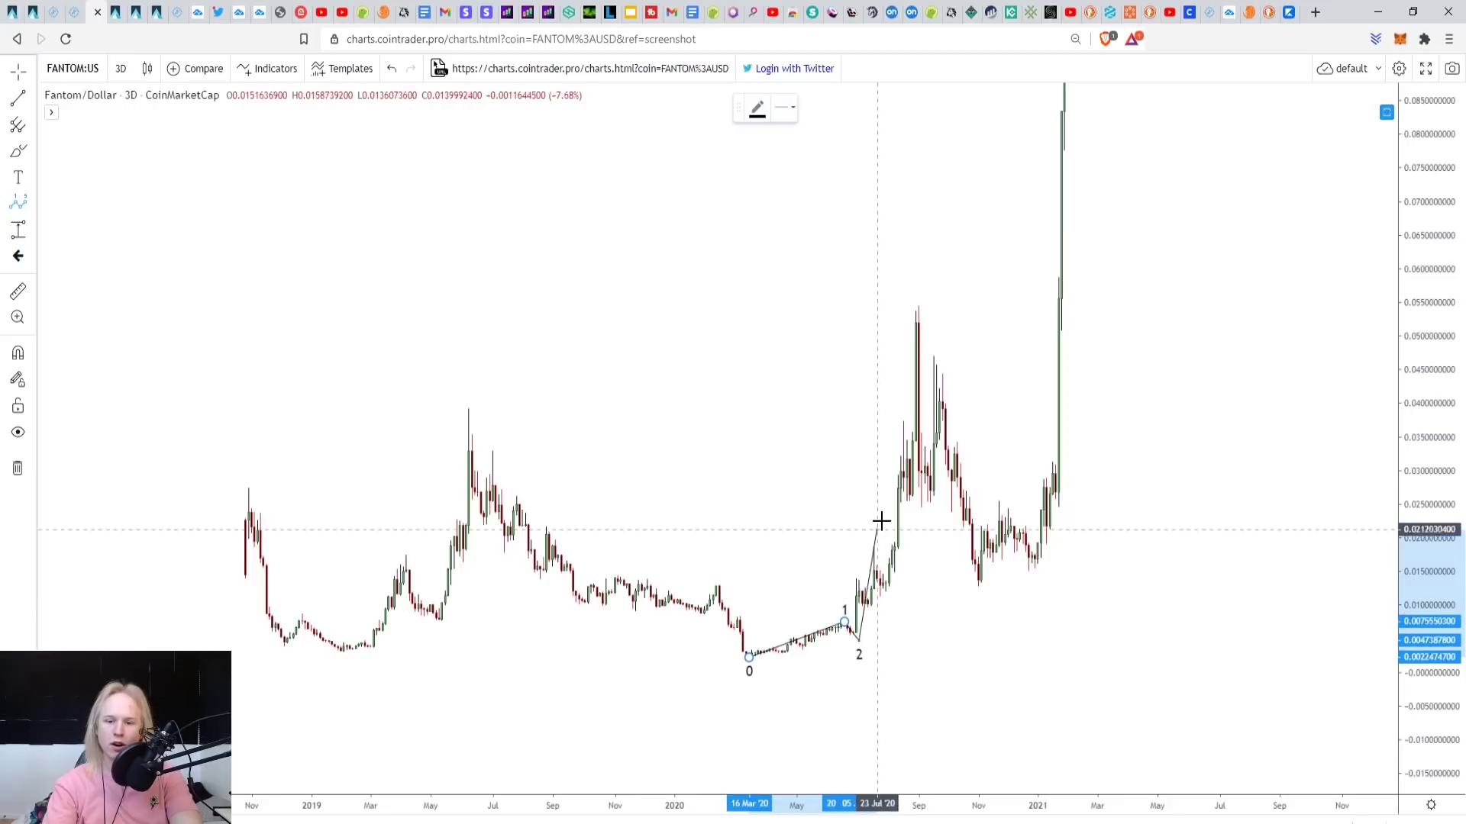
left_click(898, 433)
left_click(907, 495)
left_click(915, 312)
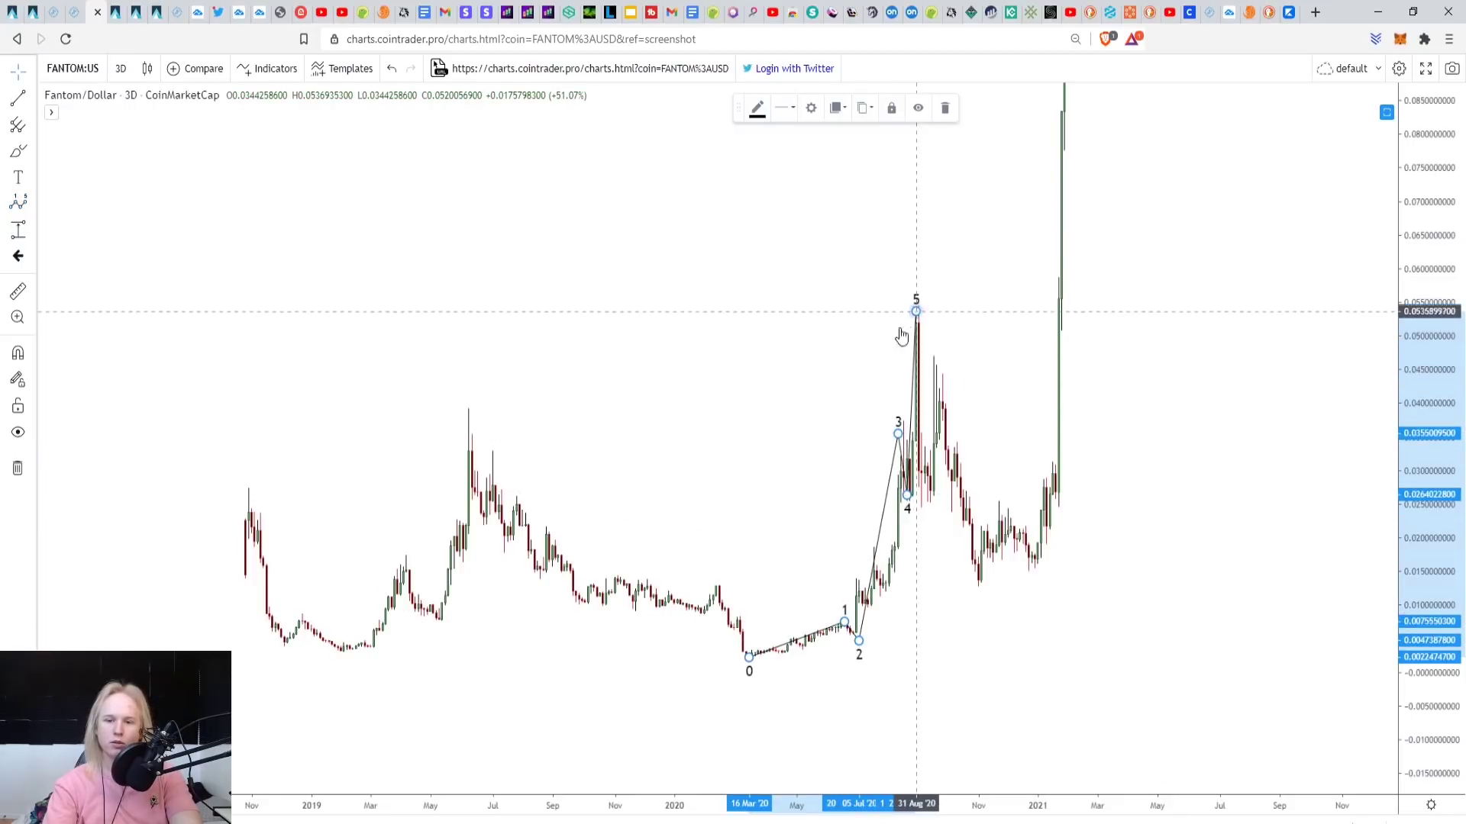
Draw an ABC correction from the wave-5 high down to the November 2020 low.
left_click(30, 203)
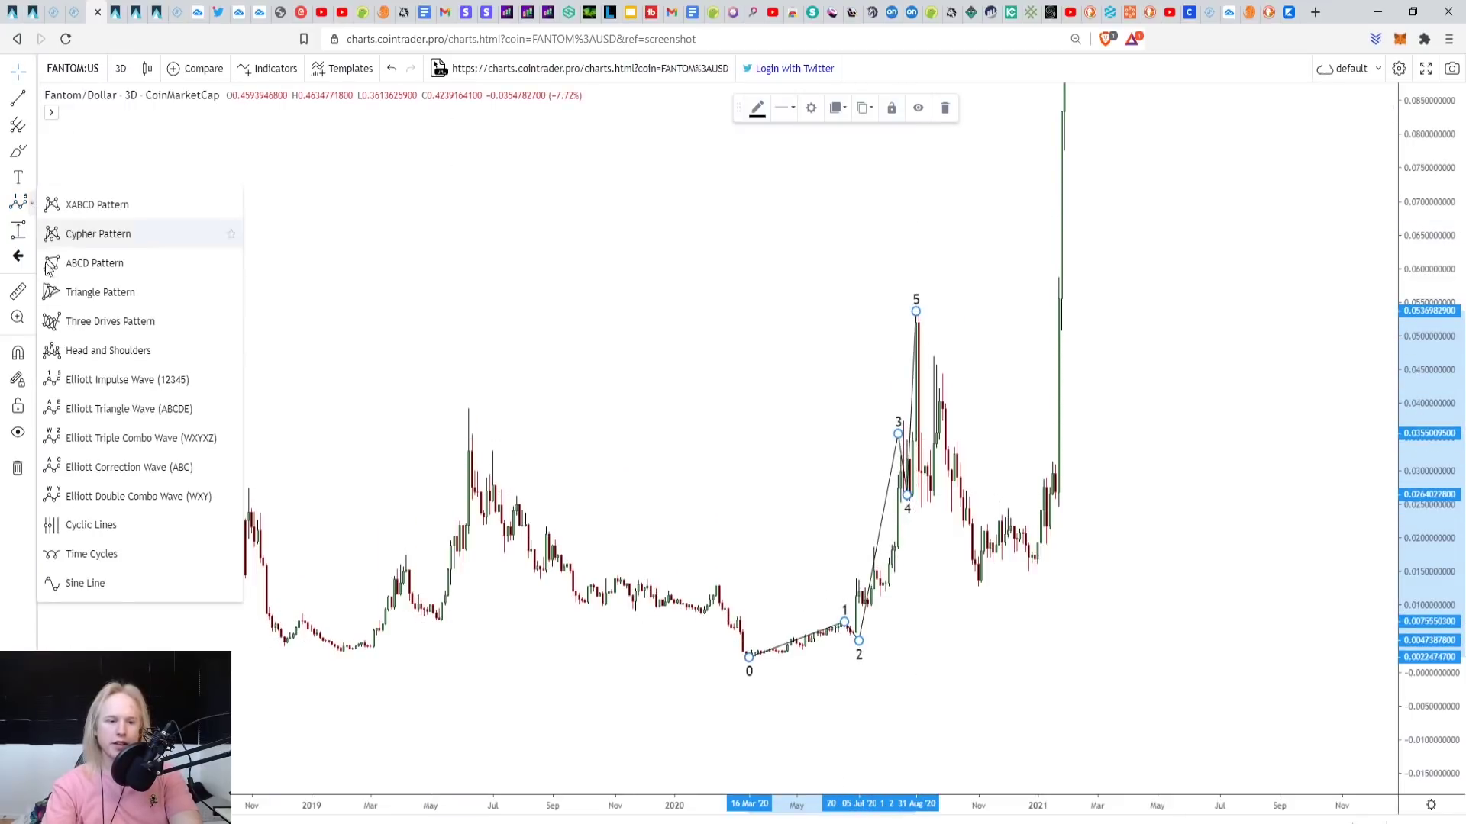
left_click(92, 464)
left_click(915, 310)
left_click(924, 507)
left_click(937, 358)
left_click(981, 583)
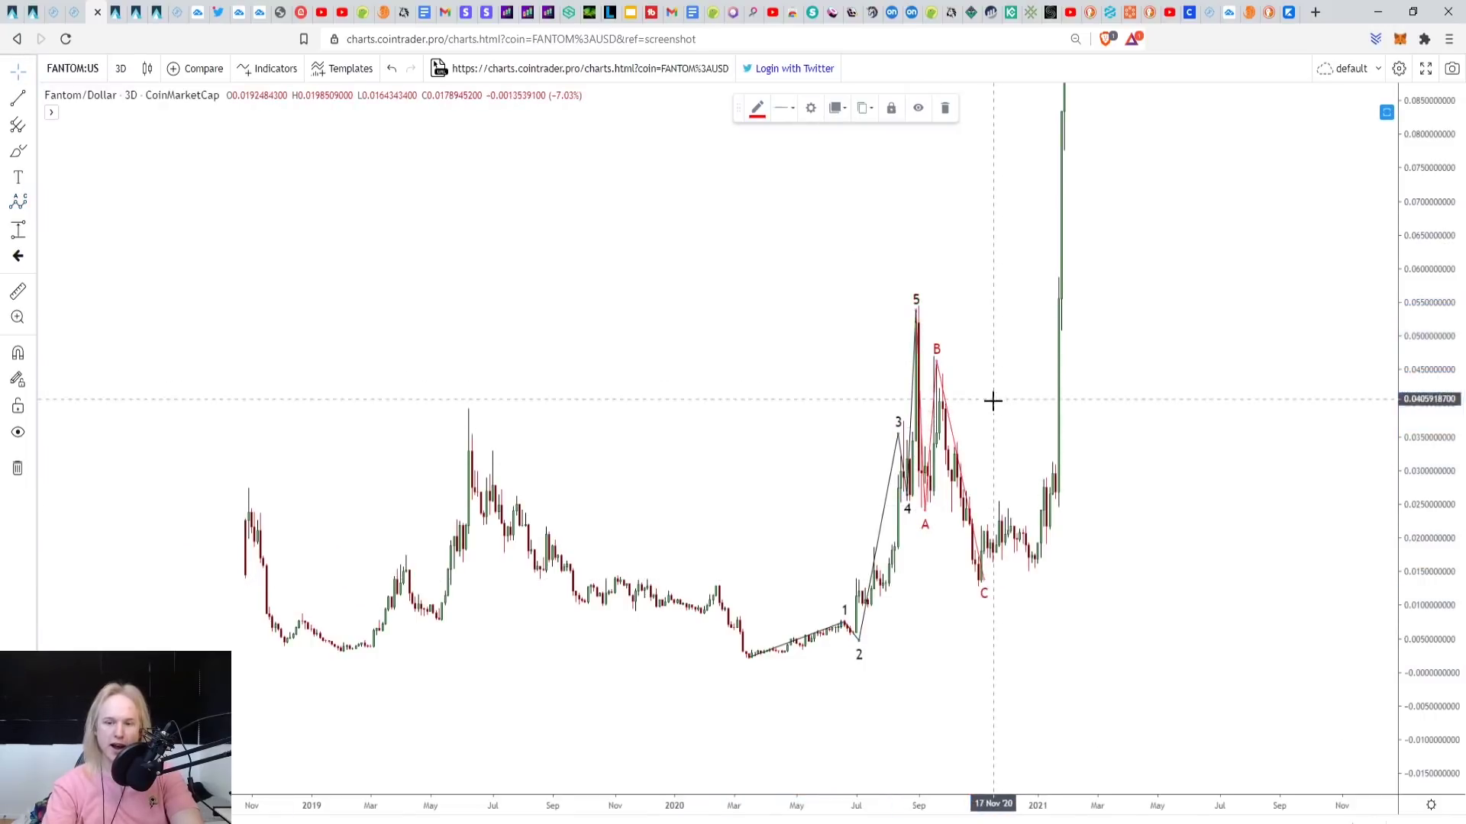
Reframe the chart and select the Price Range measuring tool.
left_click_drag(993, 401, 995, 412)
left_click_drag(1427, 424, 1427, 645)
left_click_drag(1168, 491, 1270, 627)
scroll(1260, 559, "up", 1)
scroll(1280, 582, "up", 1)
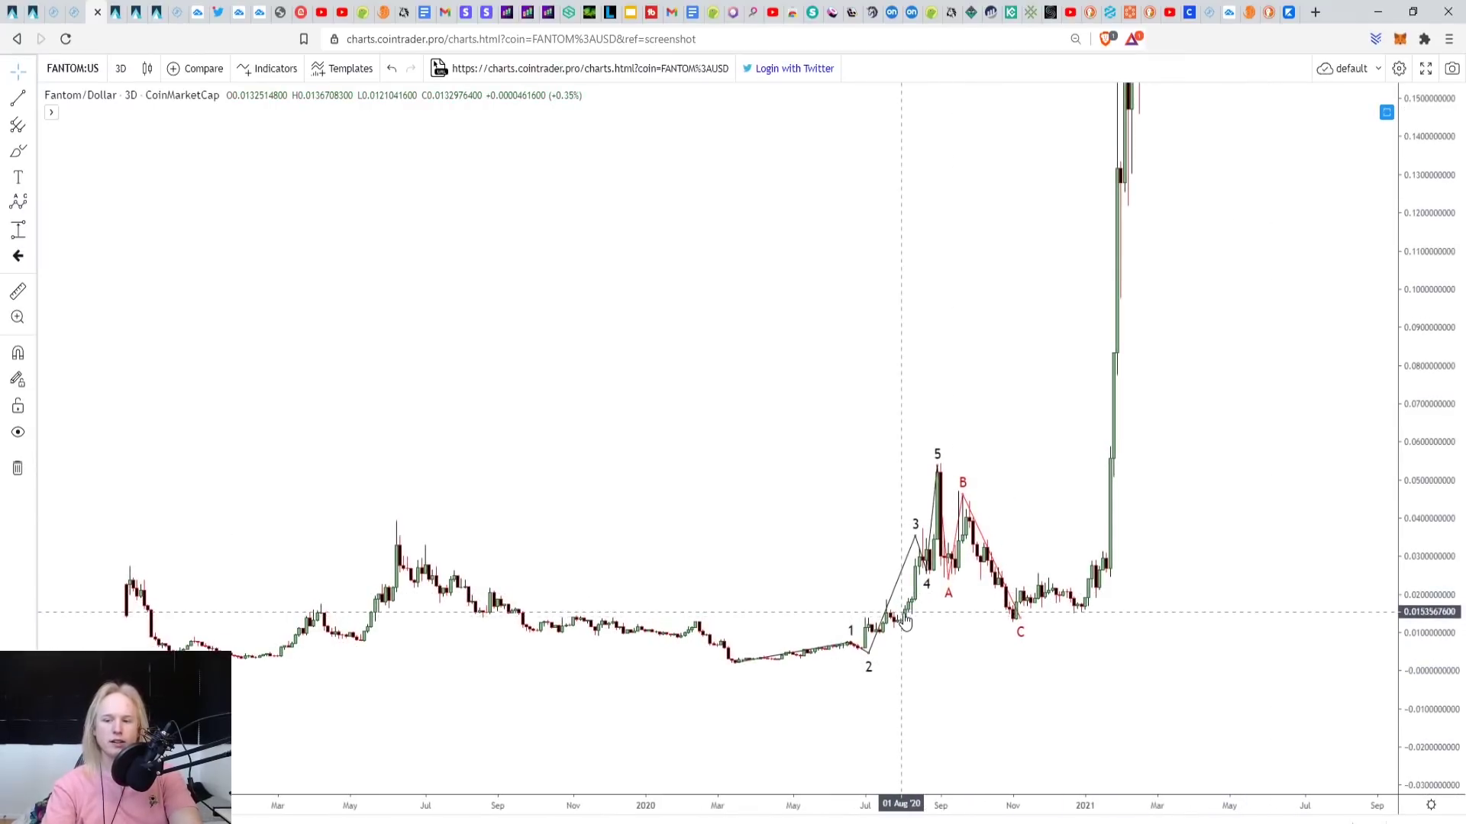
left_click(18, 229)
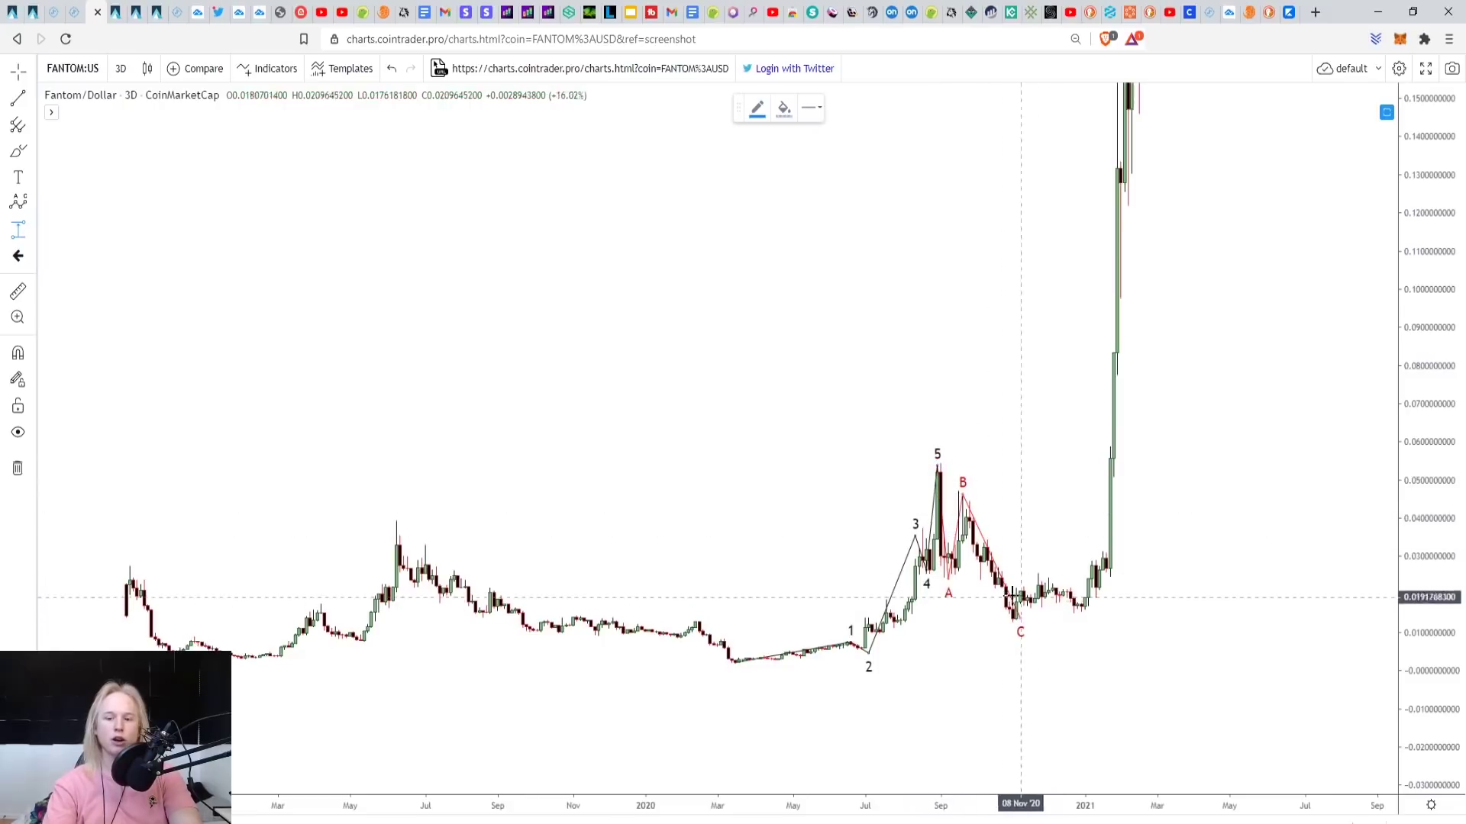
Measure a price range from 04 Aug '20 up to about 0.65, then dismiss it.
left_click(905, 611)
left_click(1308, 347)
left_click_drag(1438, 252, 1411, 479)
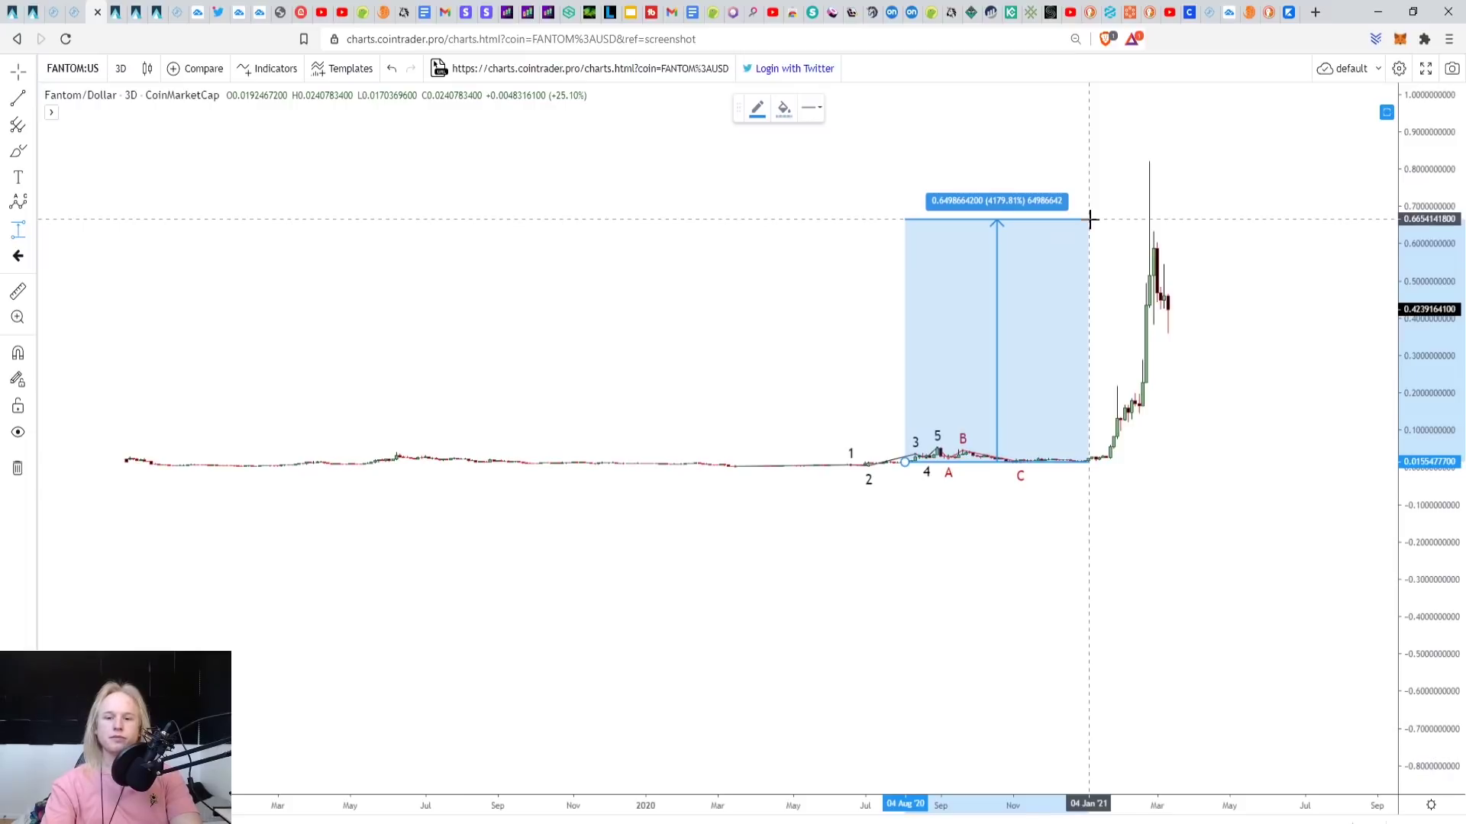
key("Escape")
Switch the Fantom price scale to logarithmic for comparison, then back to regular.
left_click_drag(1096, 234, 1097, 353)
left_click_drag(1426, 555, 1426, 250)
left_click_drag(1171, 452, 1371, 570)
left_click_drag(1424, 502, 1424, 589)
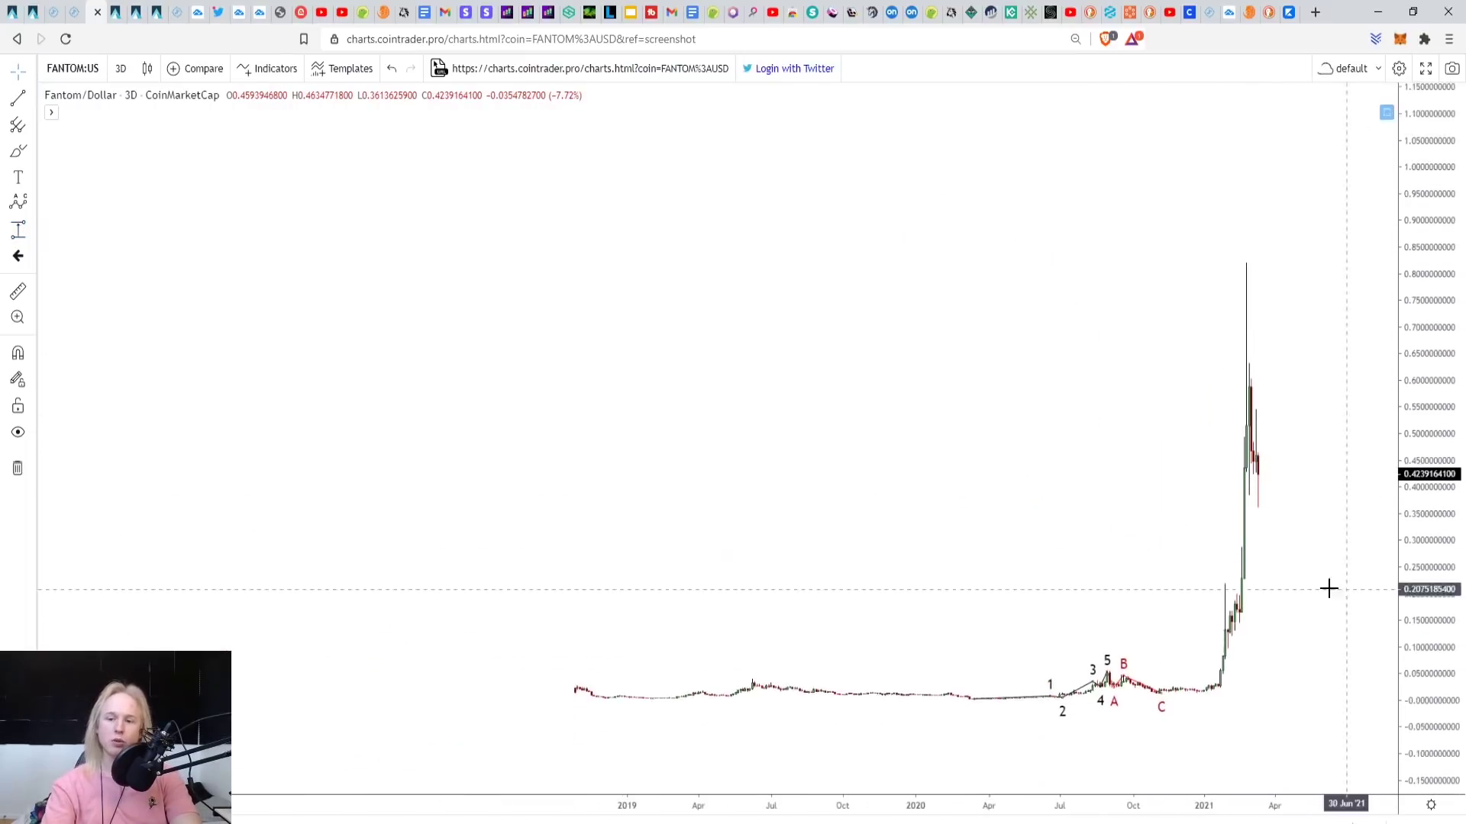
scroll(1328, 589, "up", 2)
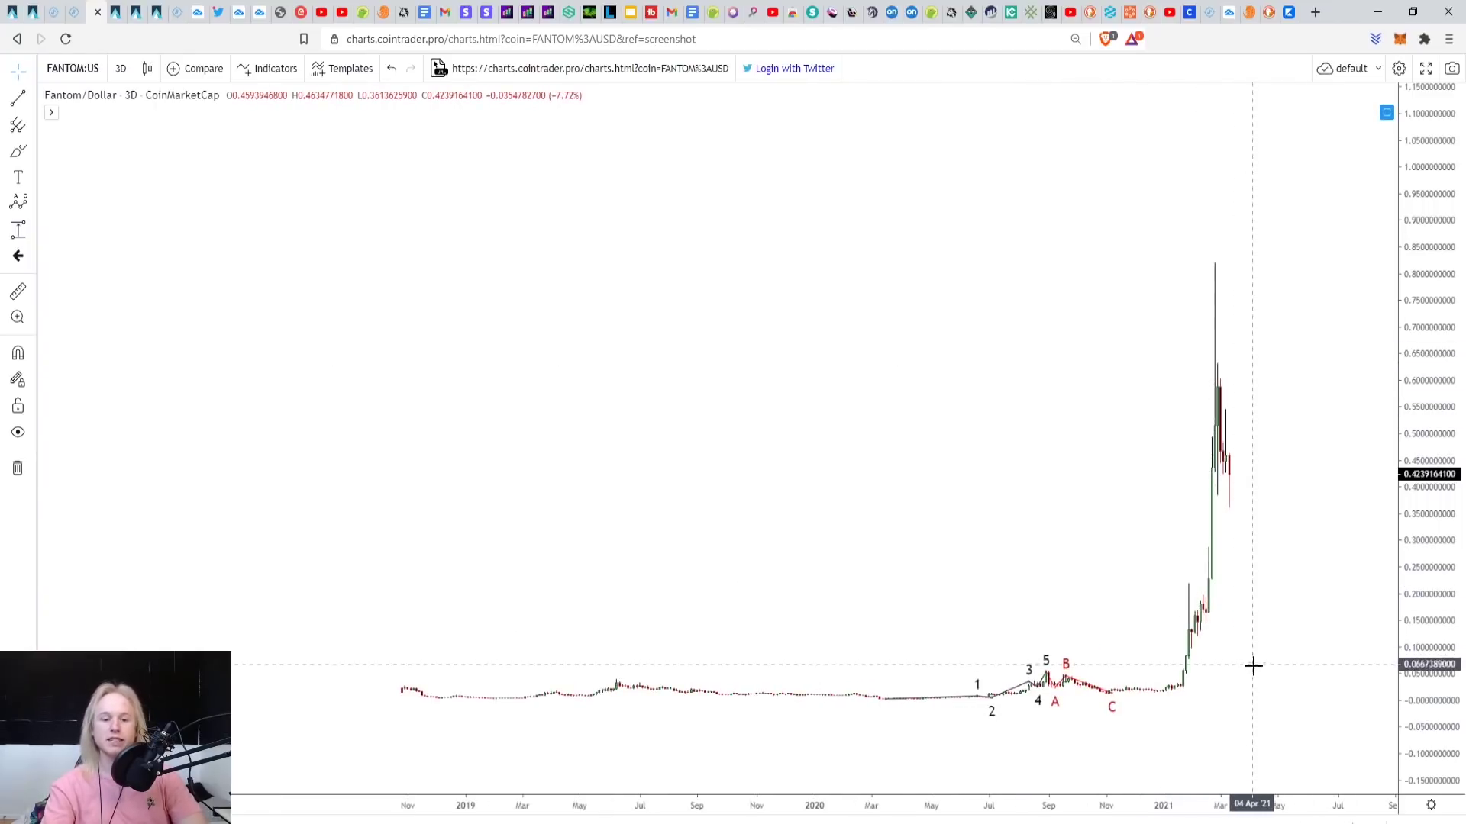
scroll(1253, 667, "up", 1)
right_click(1422, 461)
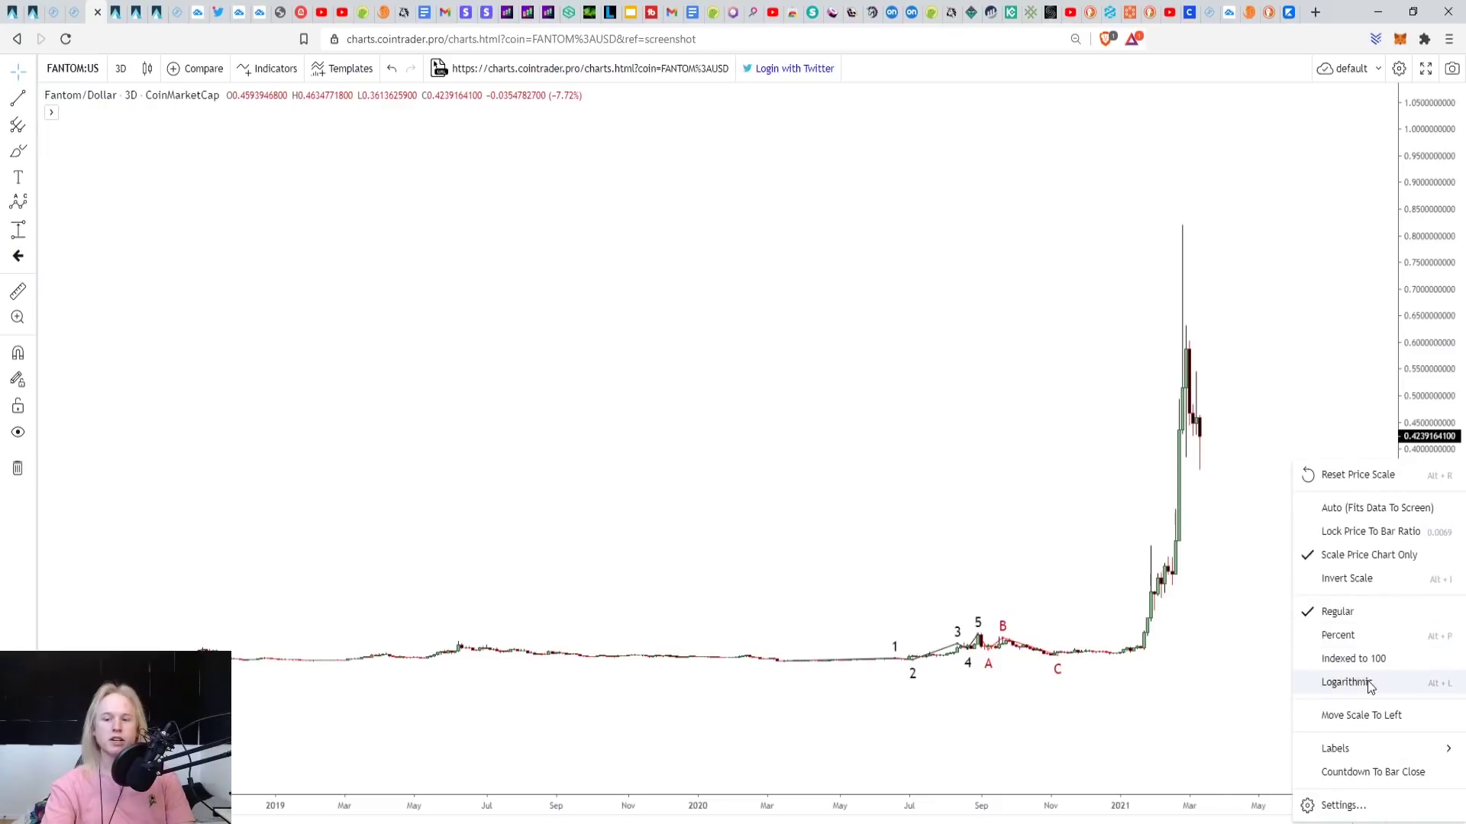
left_click(1382, 682)
scroll(1273, 580, "up", 2)
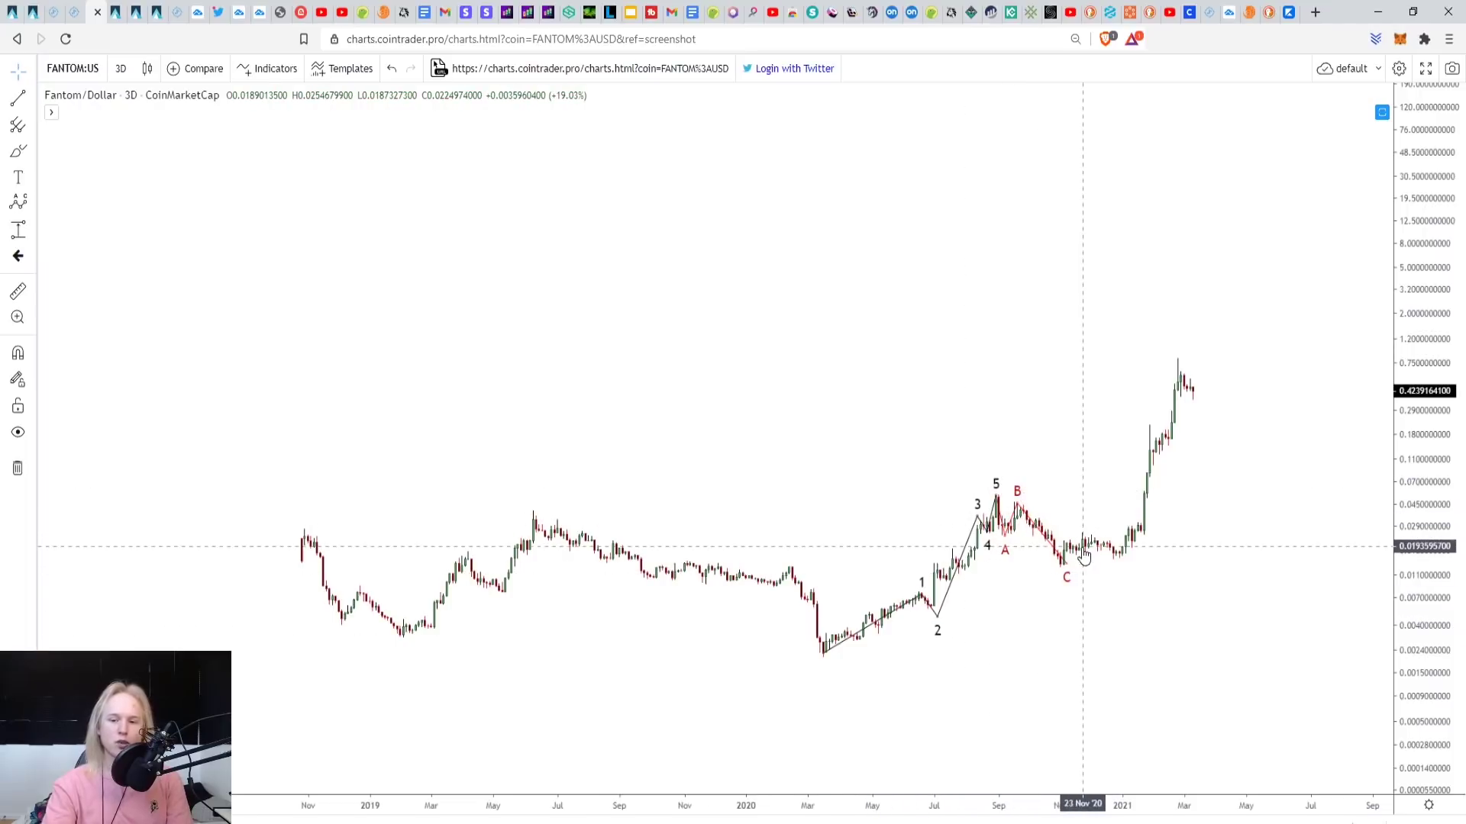
right_click(1455, 427)
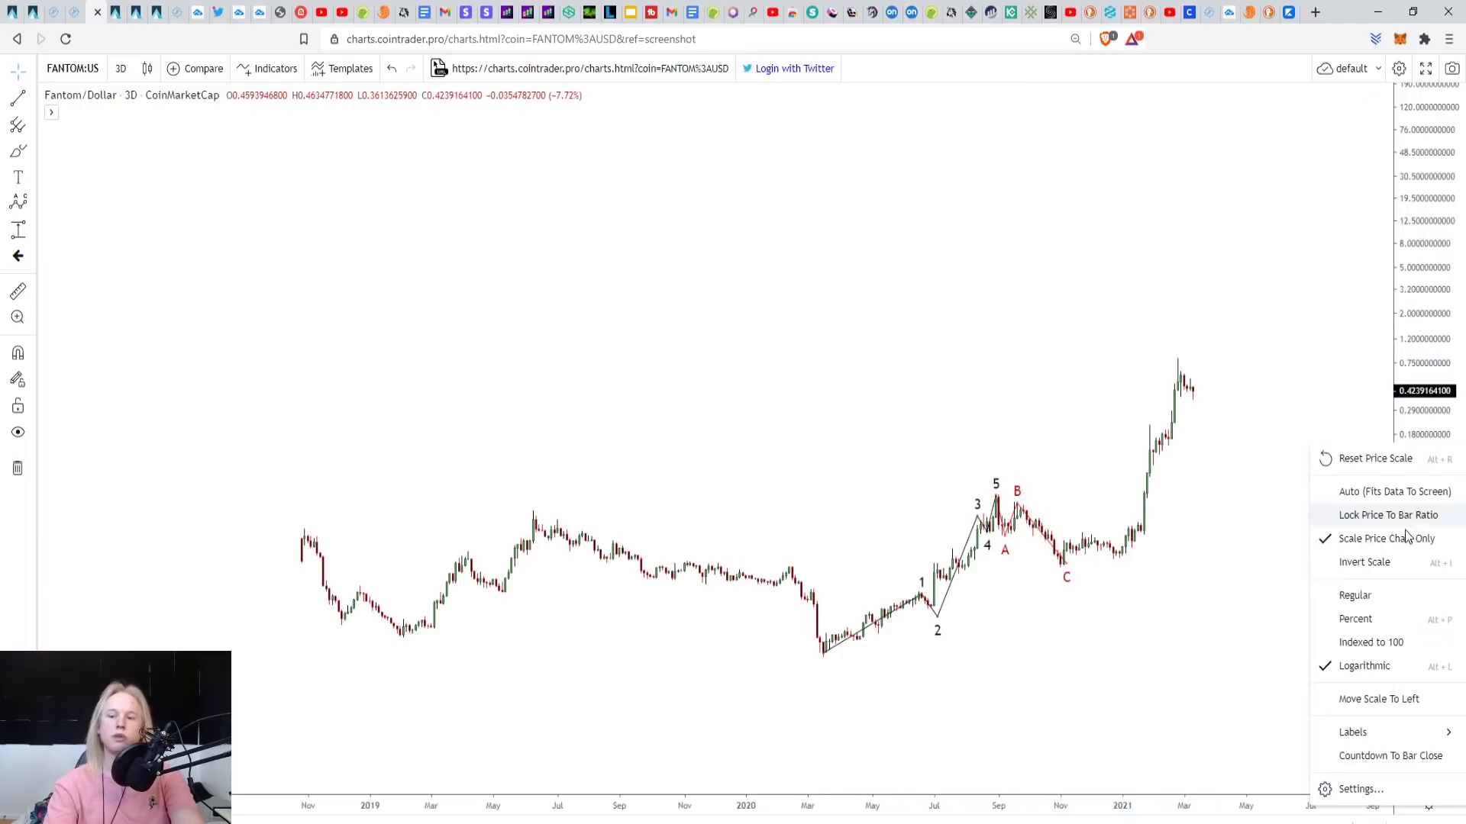
left_click(1377, 594)
Reframe the chart to show the 2020 wave count beneath the early-2021 spike above 0.26.
left_click_drag(1084, 479, 1348, 437)
left_click_drag(1456, 369, 1443, 573)
left_click_drag(1229, 645, 1024, 815)
left_click_drag(1447, 374, 1439, 586)
left_click_drag(1280, 387, 1262, 609)
left_click_drag(1454, 313, 1443, 569)
left_click_drag(1336, 522, 1324, 612)
left_click_drag(1390, 507, 1381, 464)
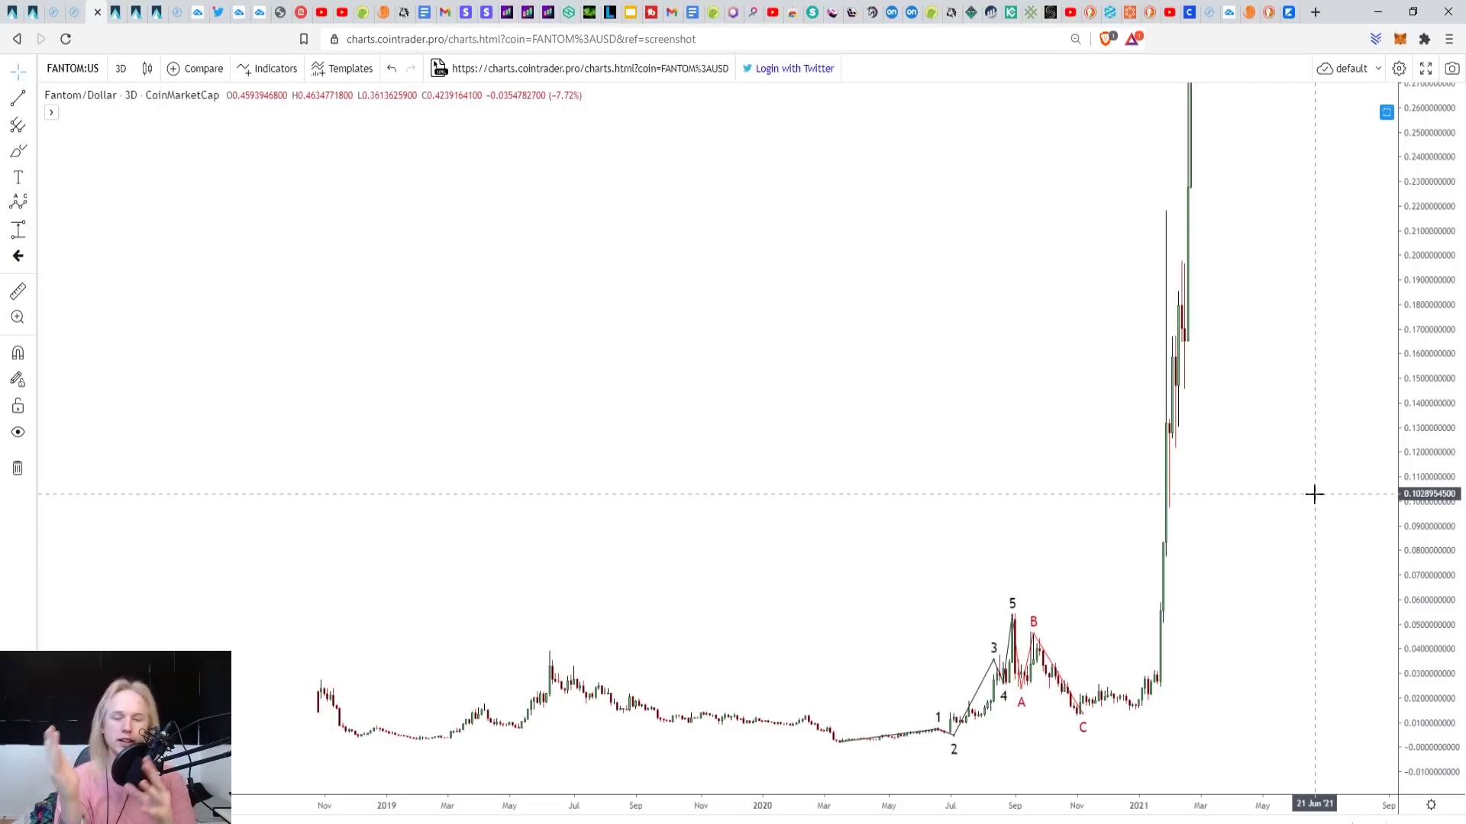
Switch to the Phala Network chart and stretch and pan it into view.
key("ctrl+Tab")
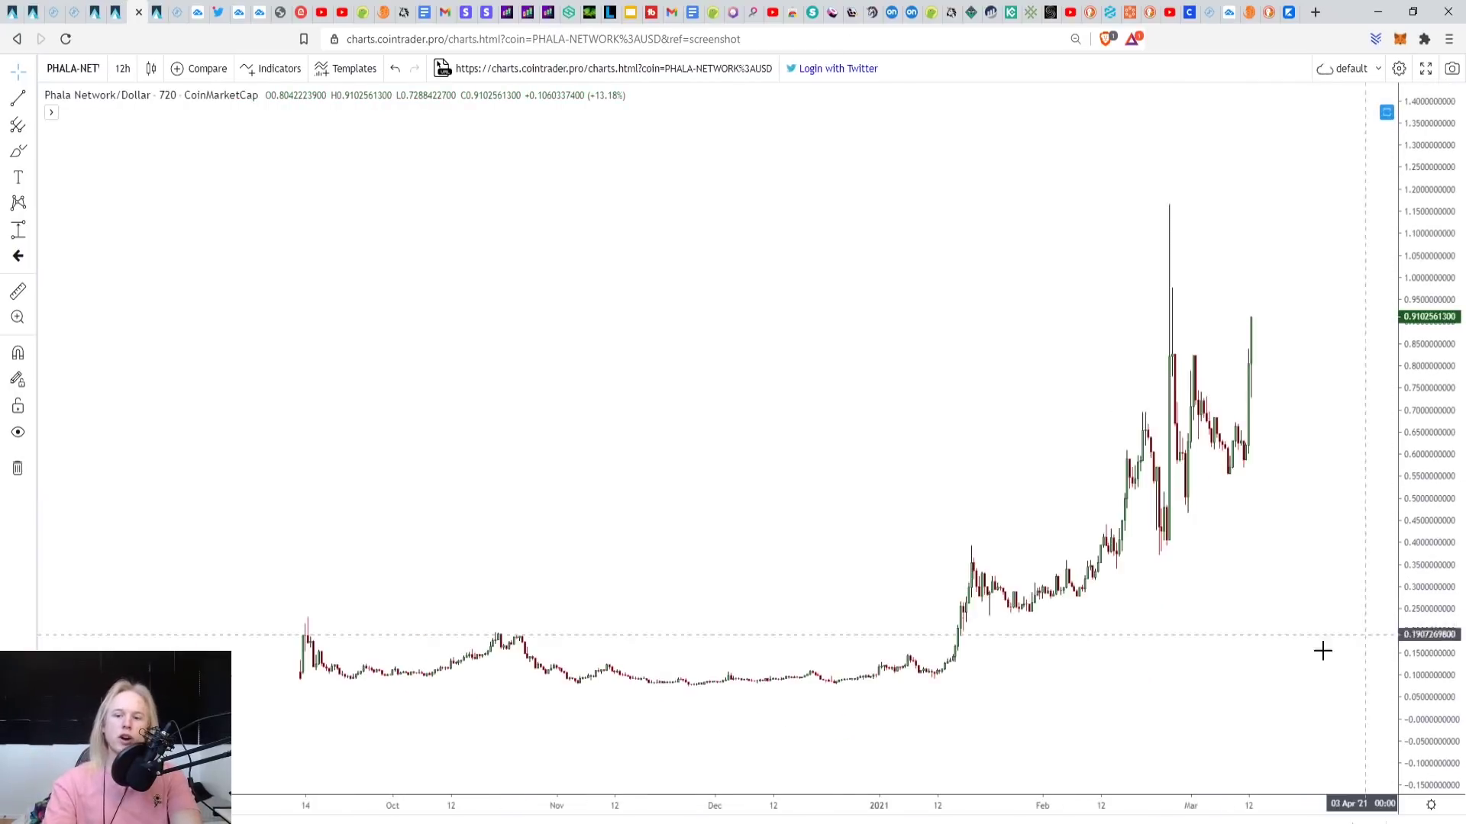
left_click_drag(1406, 706, 1402, 531)
scroll(1315, 535, "down", 2)
left_click_drag(1198, 654, 1207, 494)
left_click_drag(1411, 510, 1409, 252)
left_click_drag(1168, 582, 1256, 516)
scroll(1260, 526, "up", 2)
left_click_drag(1409, 549, 1407, 626)
left_click_drag(1216, 621, 1207, 619)
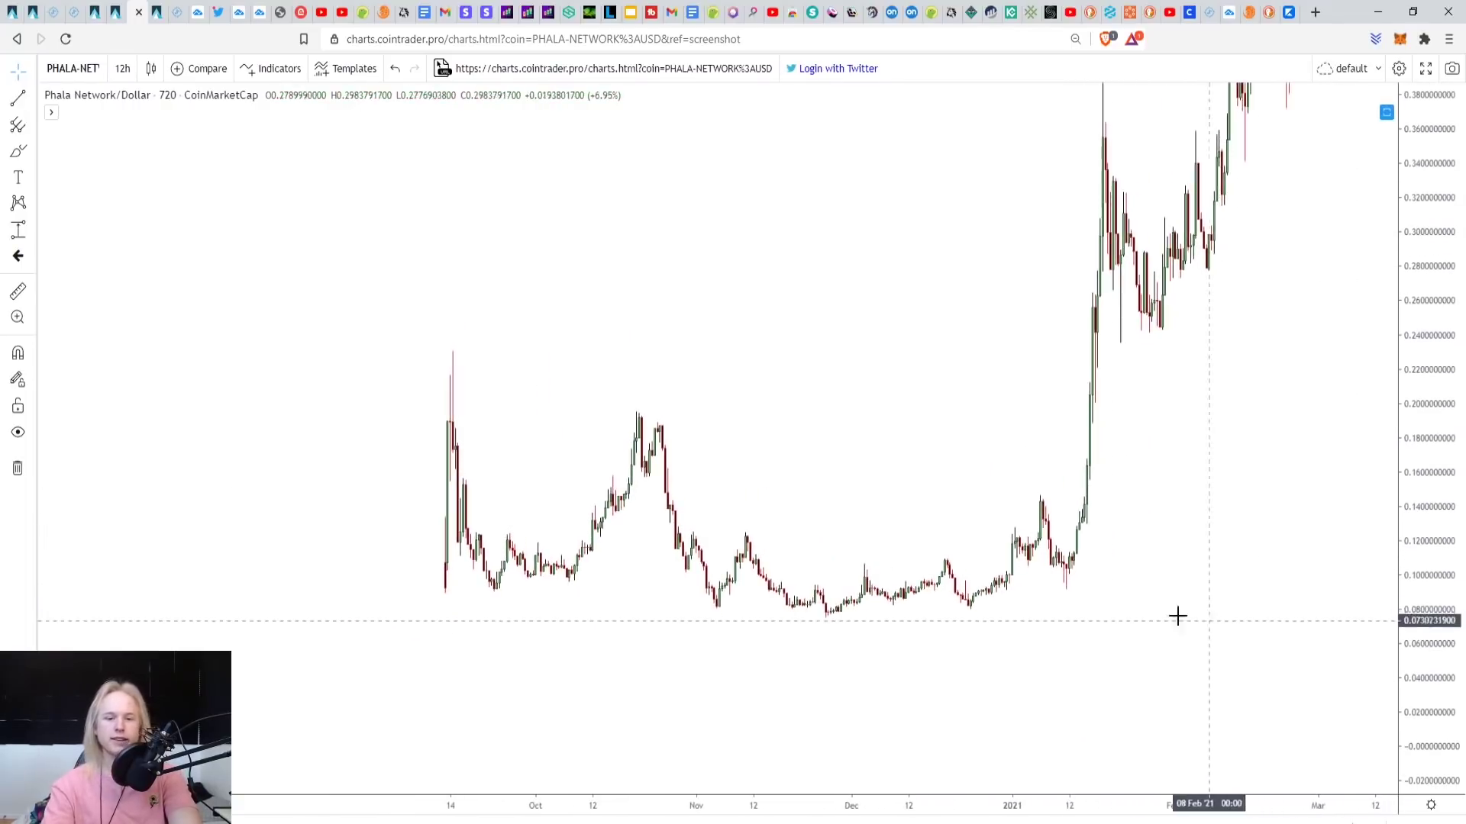
Draw an ABC correction from the September peak through the October peak to the late-November low.
left_click(31, 204)
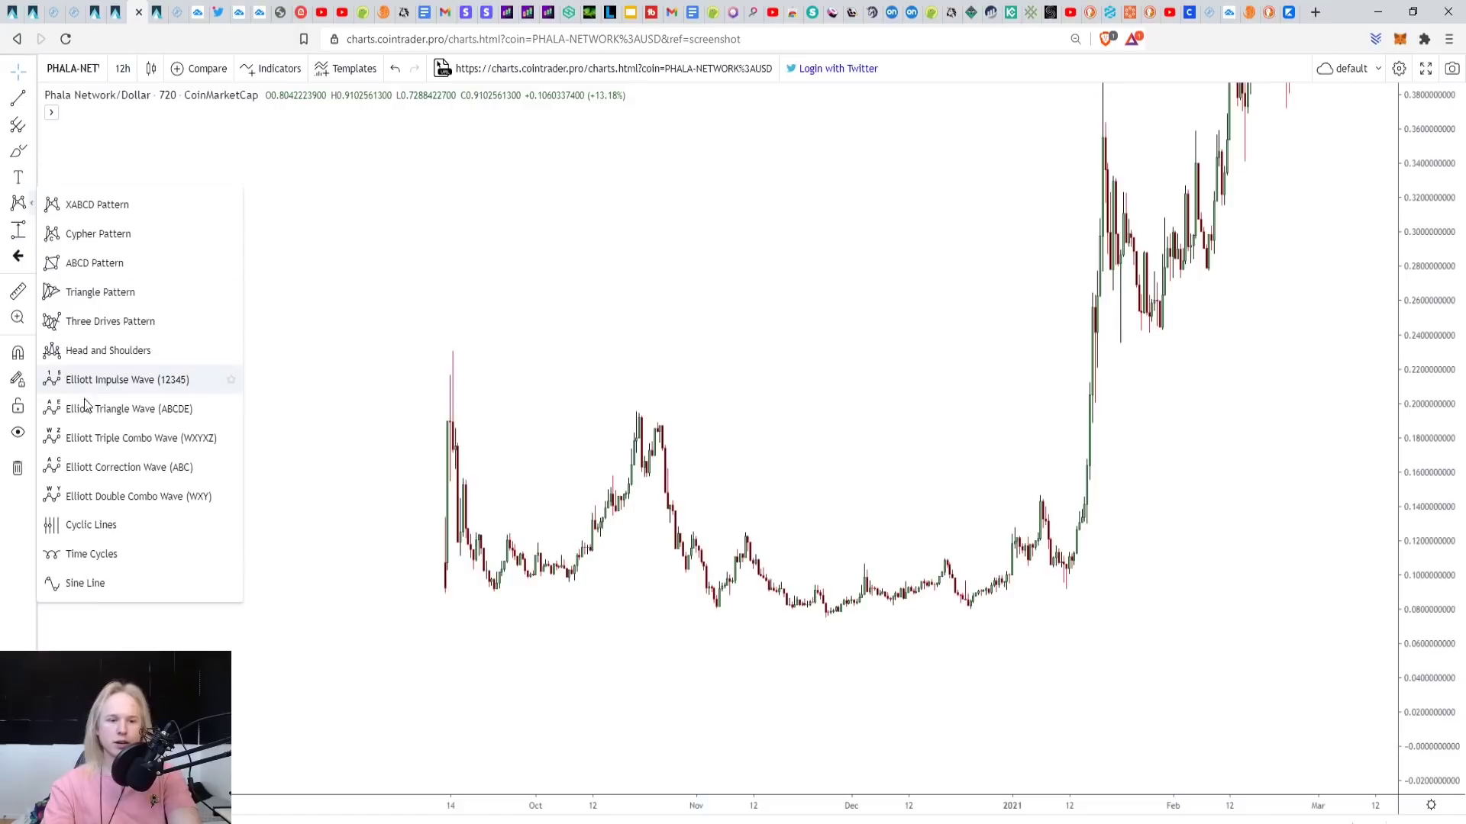
left_click(92, 467)
left_click(453, 354)
left_click(497, 595)
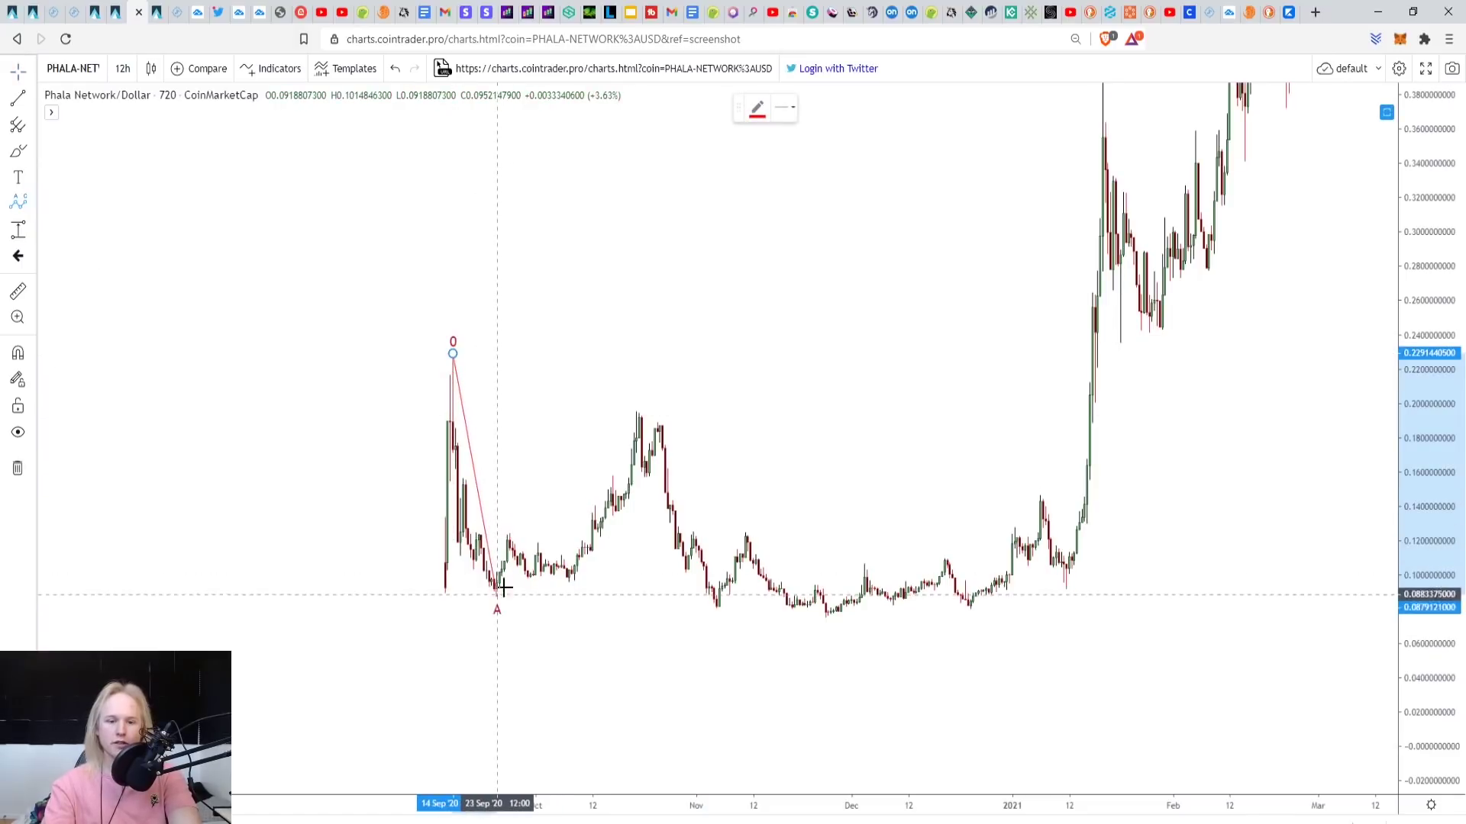
left_click(641, 416)
left_click(831, 610)
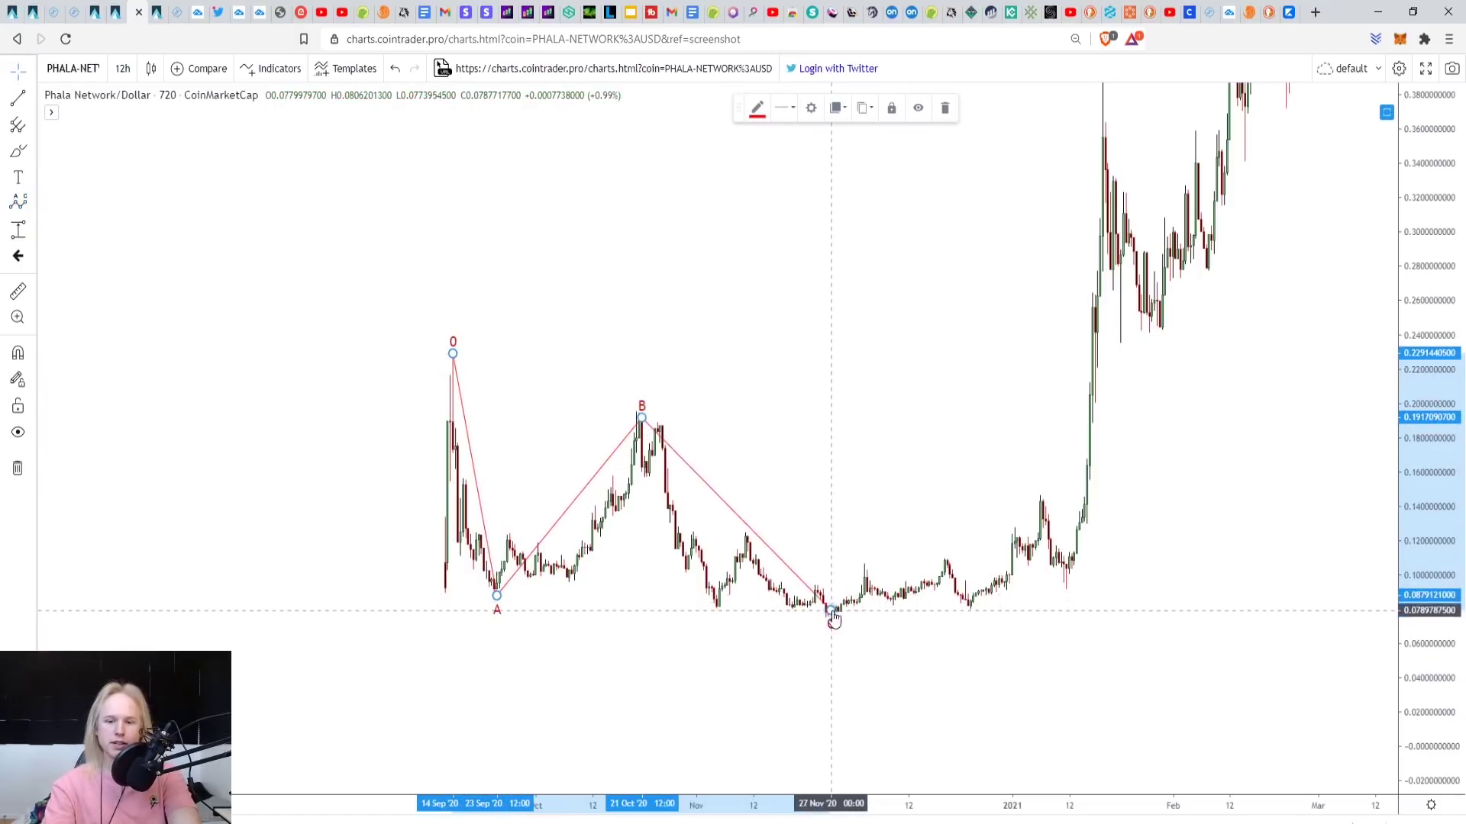
right_click(835, 455)
left_click(822, 429)
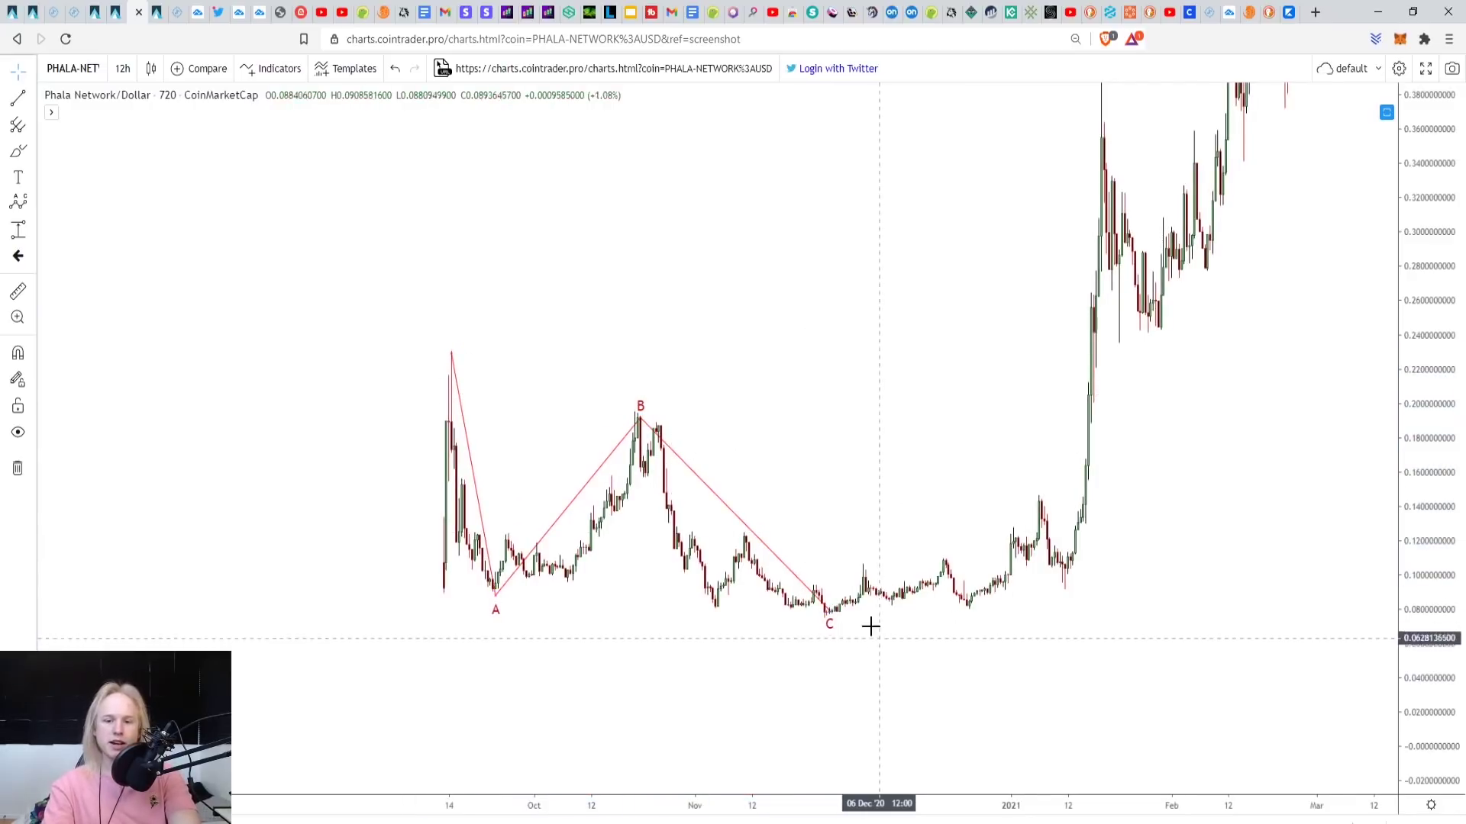
mouse_move(904, 512)
left_mouse_down()
mouse_move(844, 537)
mouse_move(788, 522)
left_mouse_up()
left_click(17, 229)
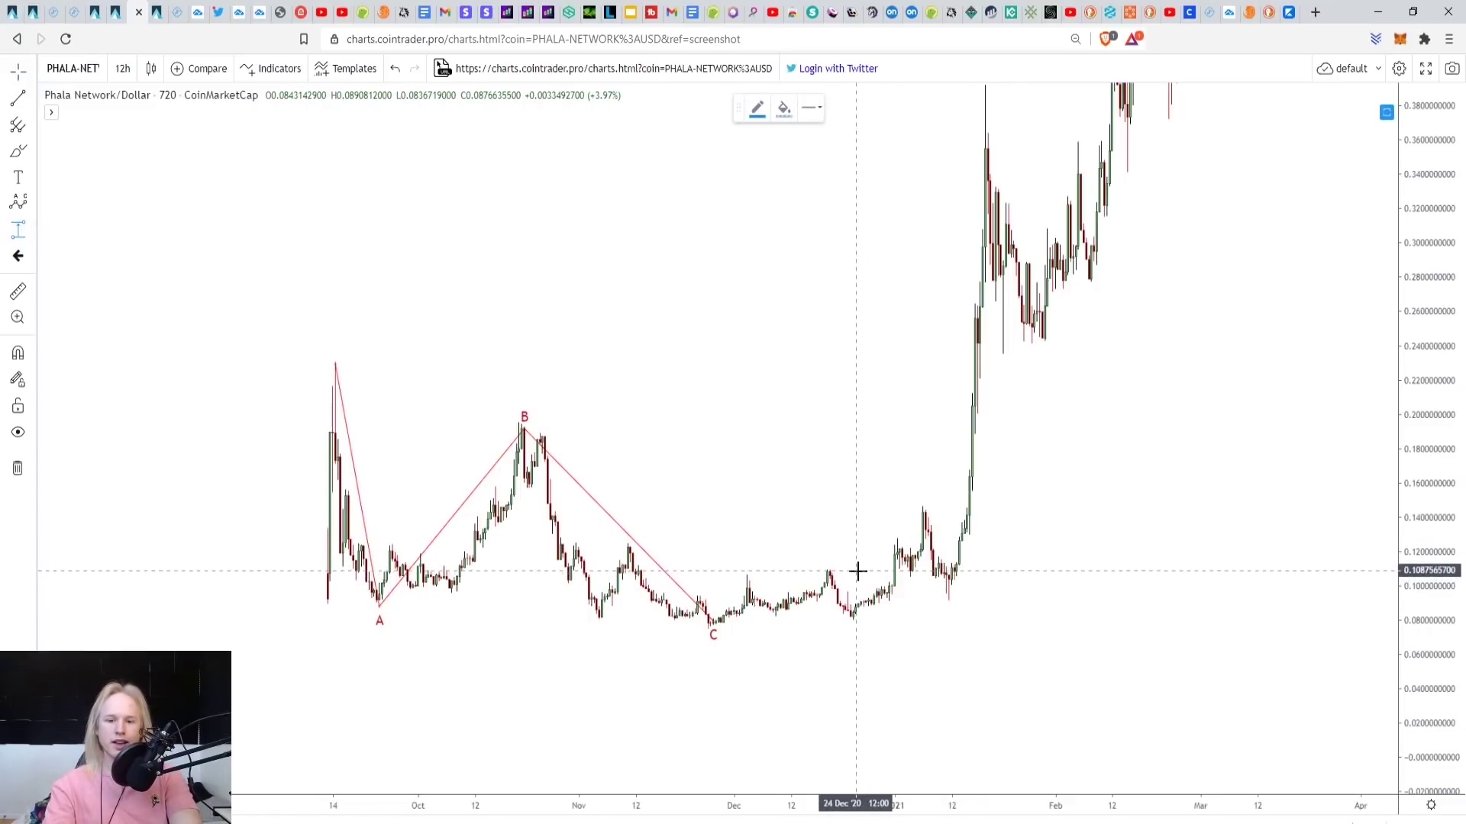
left_click(857, 568)
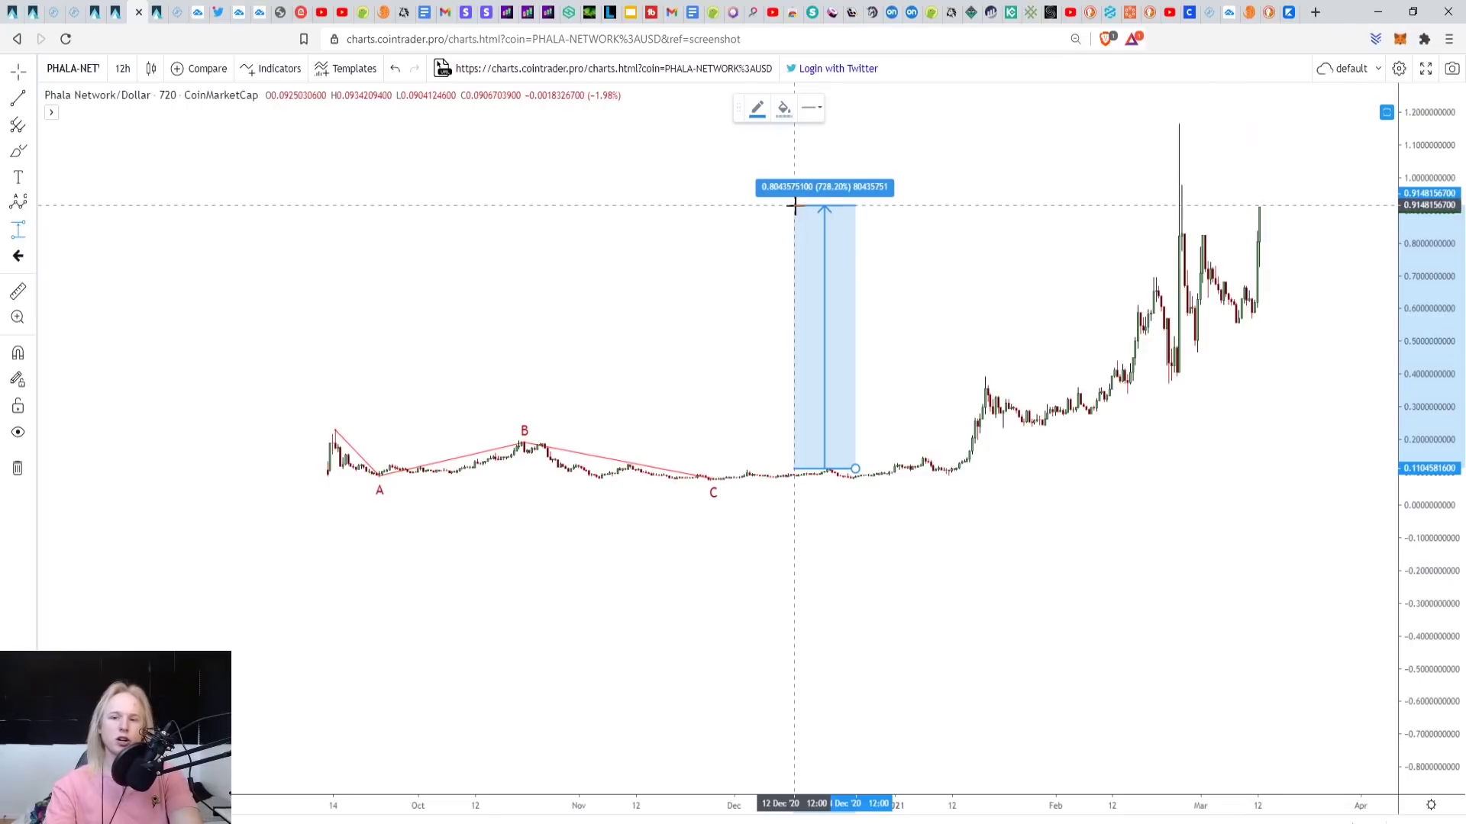
key("Escape")
left_click_drag(847, 408, 833, 476)
left_click_drag(1426, 622, 1424, 305)
left_click_drag(1272, 424, 1270, 519)
scroll(1275, 519, "down", 2)
left_click_drag(1425, 409, 1424, 504)
scroll(1252, 551, "up", 2)
left_click_drag(1293, 526, 1252, 557)
scroll(1285, 461, "down", 1)
left_click_drag(1425, 428, 1276, 520)
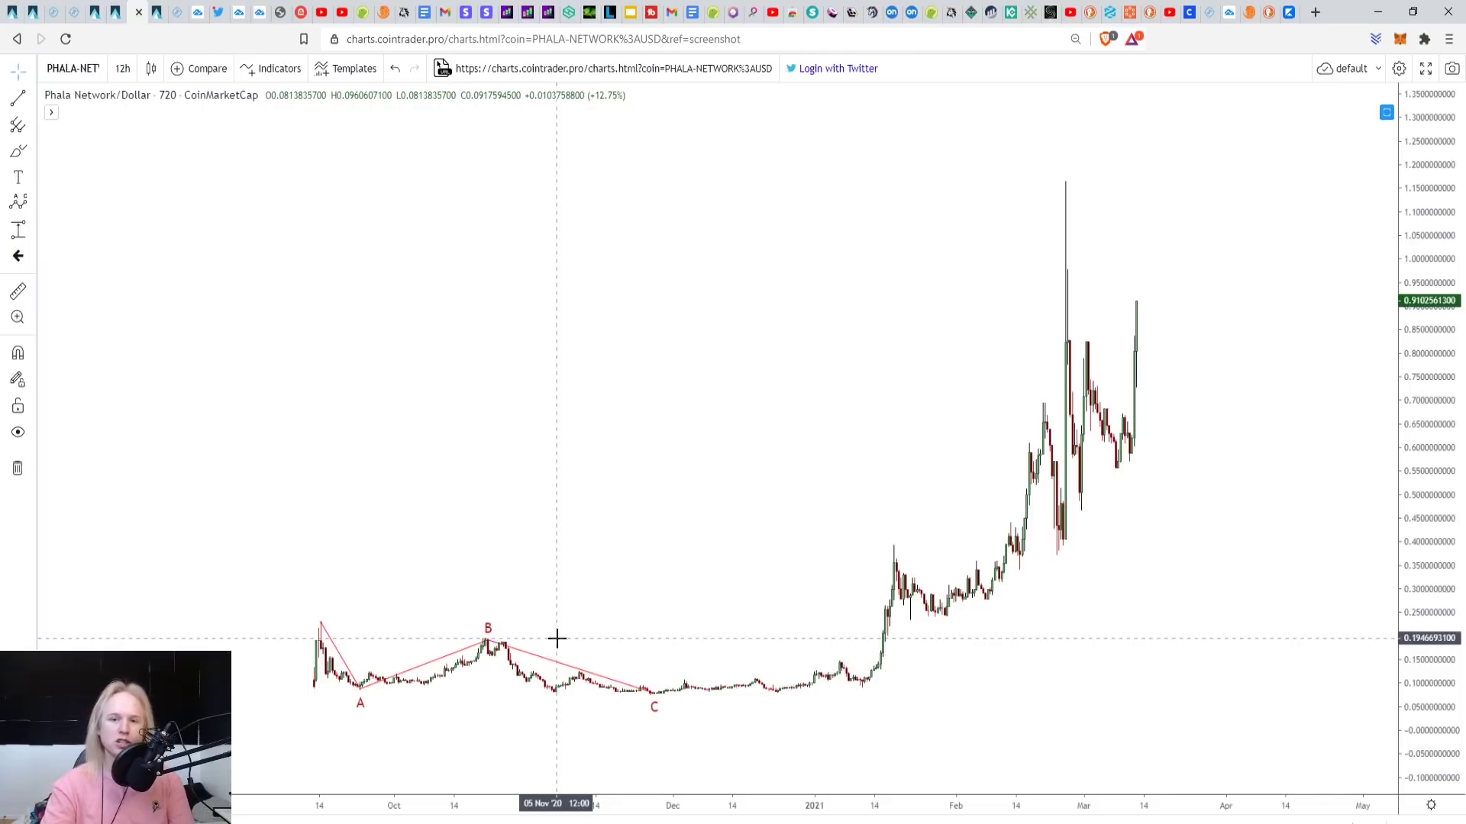
left_click_drag(592, 520, 473, 522)
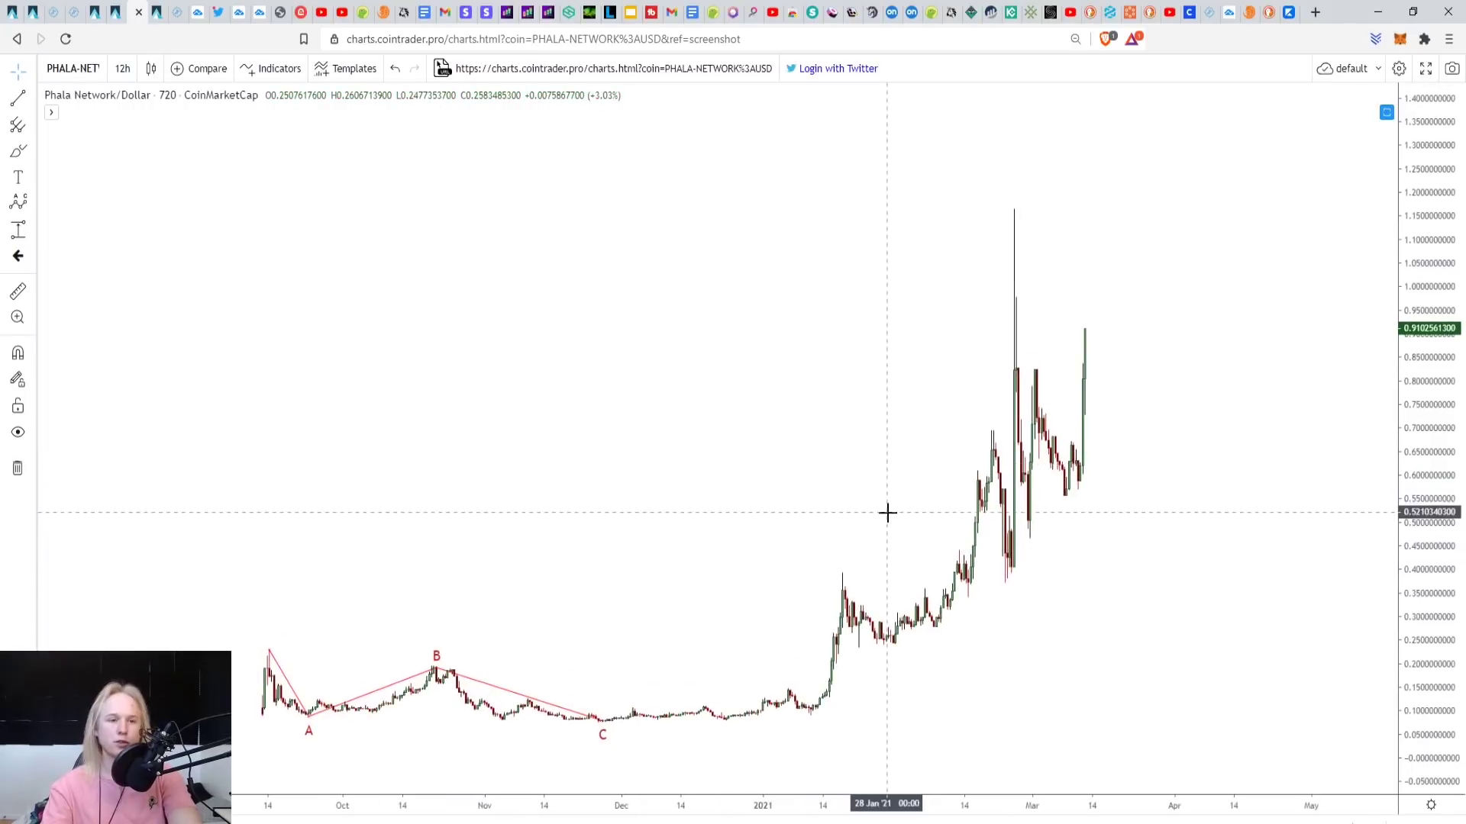
left_click_drag(767, 443, 1236, 376)
double_click(1449, 595)
left_click_drag(1141, 587, 1226, 555)
left_click_drag(1348, 475, 1276, 465)
left_click_drag(1416, 443, 1413, 491)
left_click_drag(1230, 441, 1110, 385)
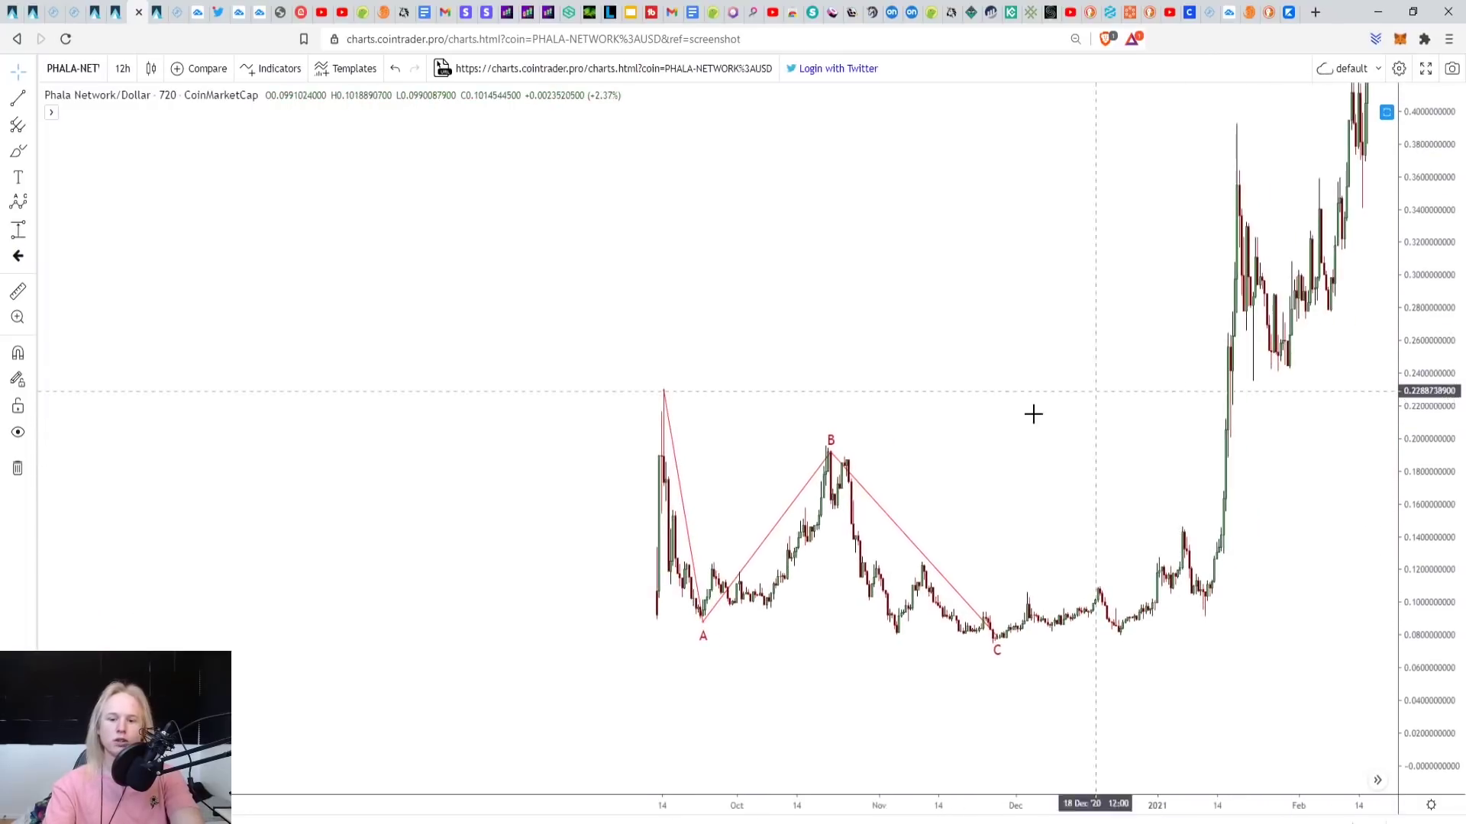
left_click_drag(972, 517, 793, 477)
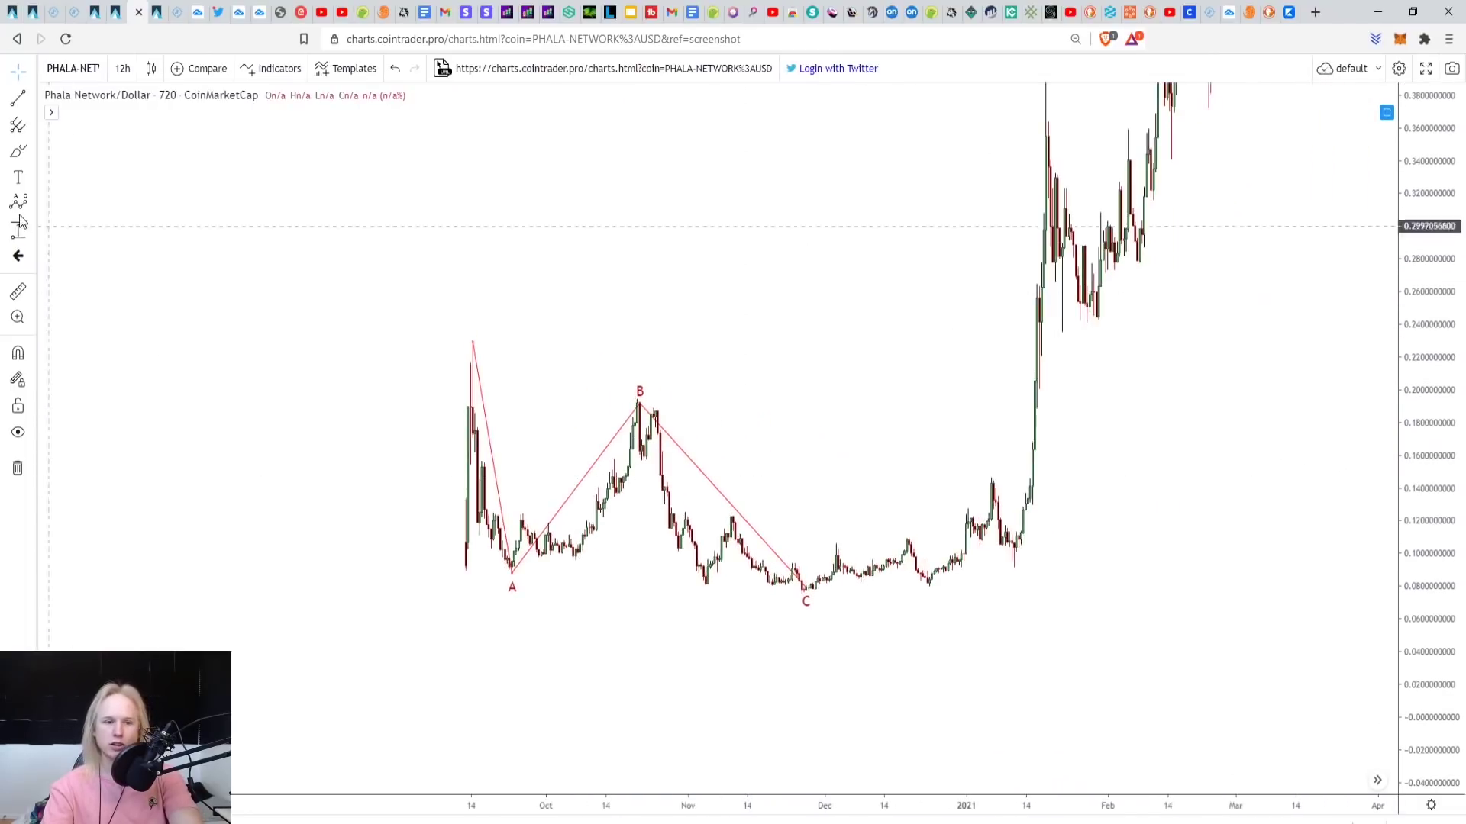
Draw a 0–5 Elliott impulse wave from the B peak down to the C low.
left_click(31, 205)
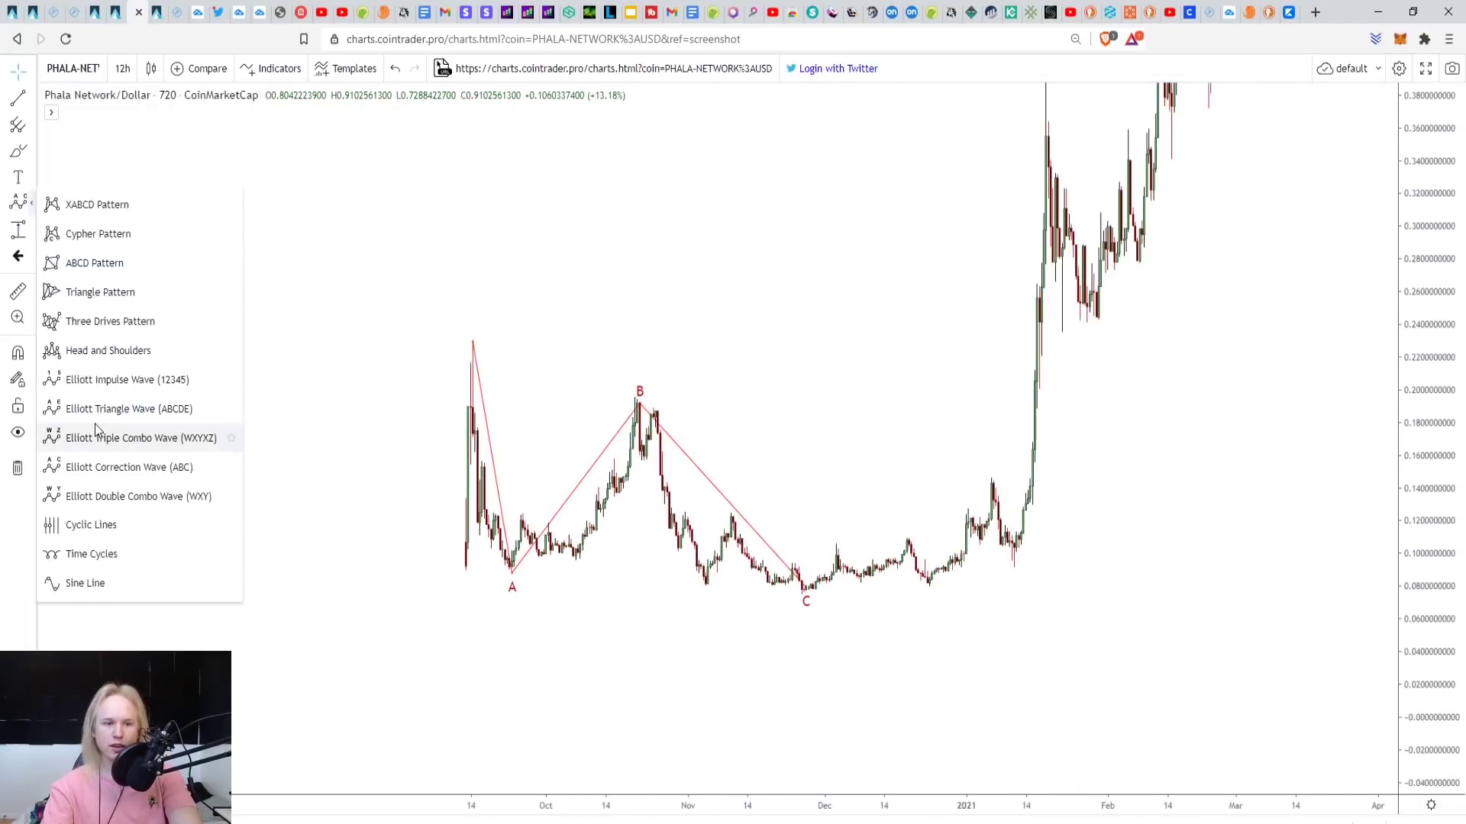
left_click(98, 380)
left_click(637, 398)
left_click(641, 473)
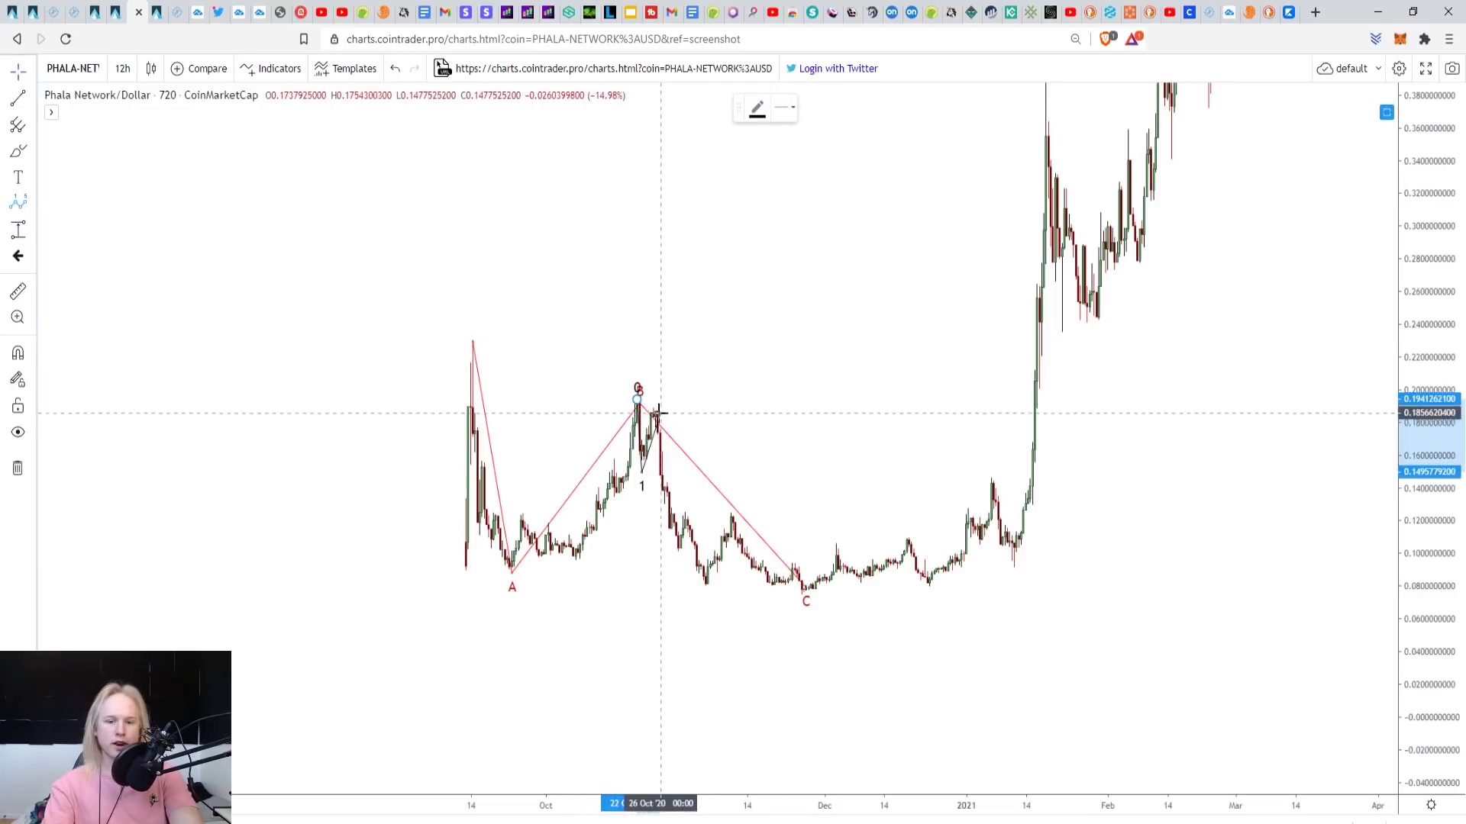
left_click(657, 413)
left_click(703, 584)
left_click(729, 523)
left_click(804, 591)
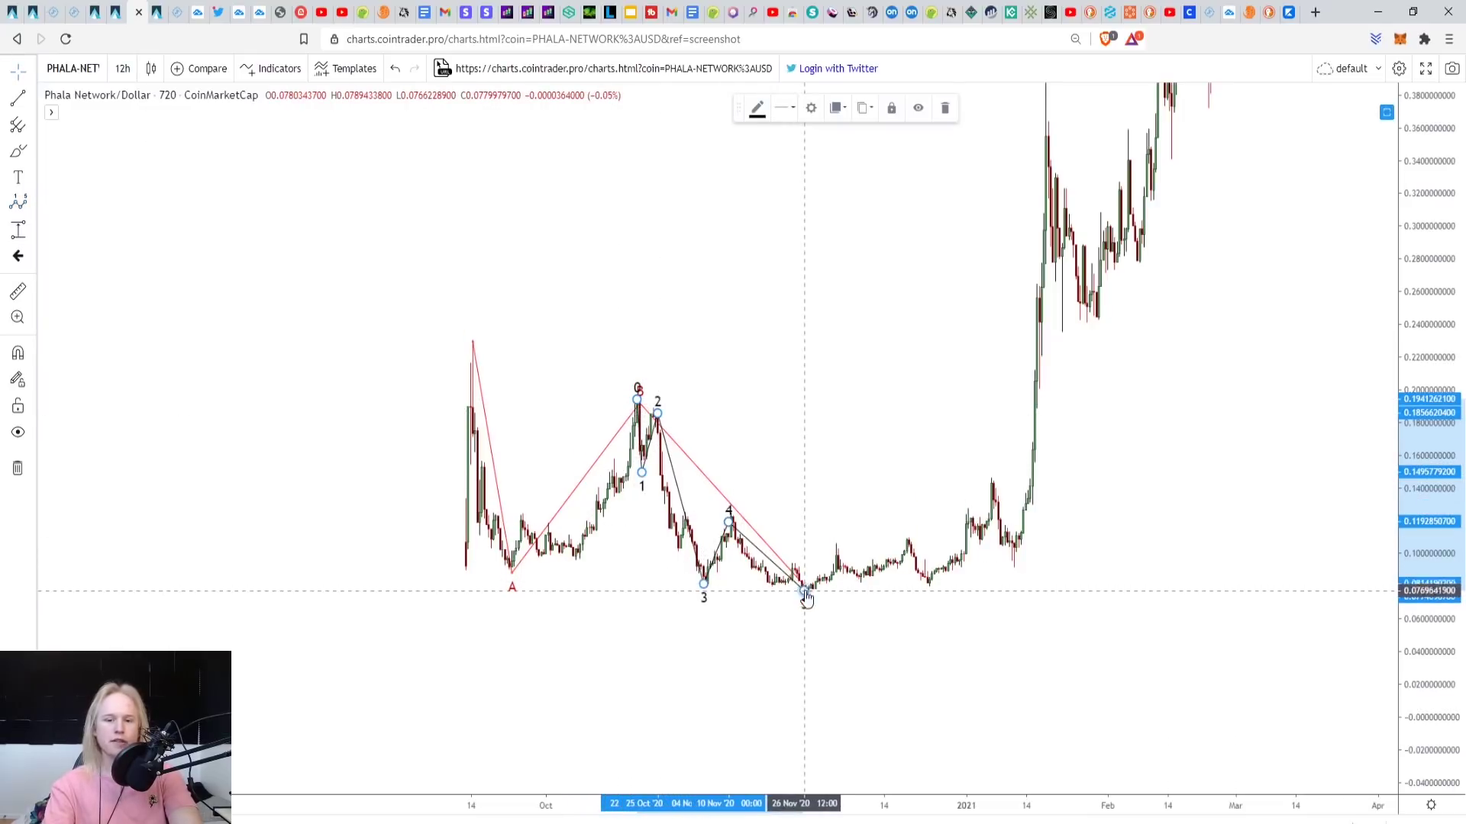
Brush a rounded-bottom curve beneath the waves, fit the peak in view, and switch to PAR.
left_click(17, 151)
mouse_move(655, 538)
left_mouse_down()
mouse_move(700, 581)
mouse_move(804, 603)
mouse_move(930, 583)
mouse_move(1072, 513)
left_mouse_up()
left_click_drag(903, 383, 894, 463)
scroll(894, 462, "up", 1)
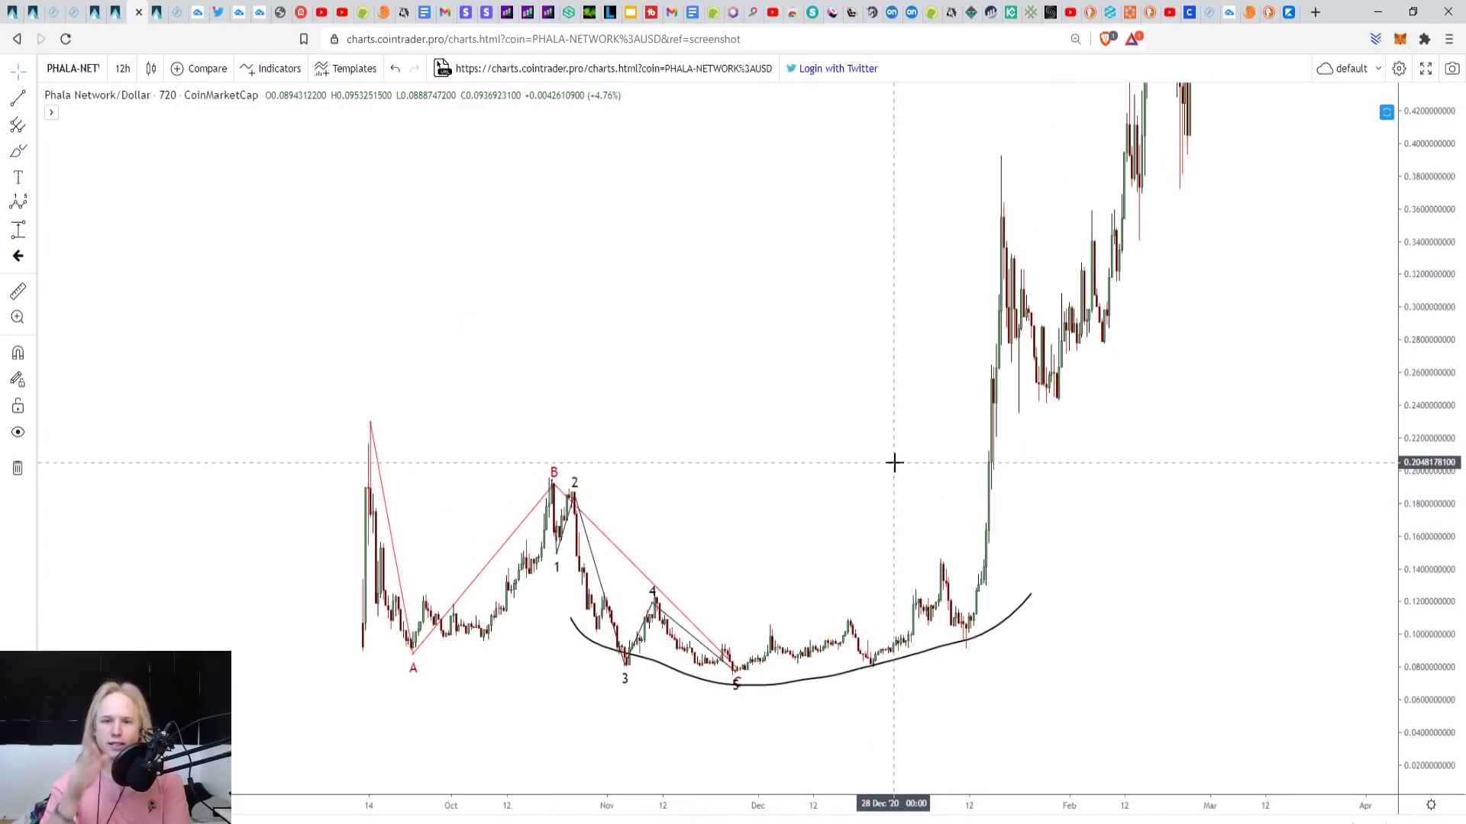
left_click_drag(1427, 258, 1421, 548)
left_click_drag(1280, 601, 1268, 709)
left_click_drag(1419, 217, 1413, 455)
left_click_drag(1337, 519, 1333, 669)
left_click_drag(1424, 295, 1423, 448)
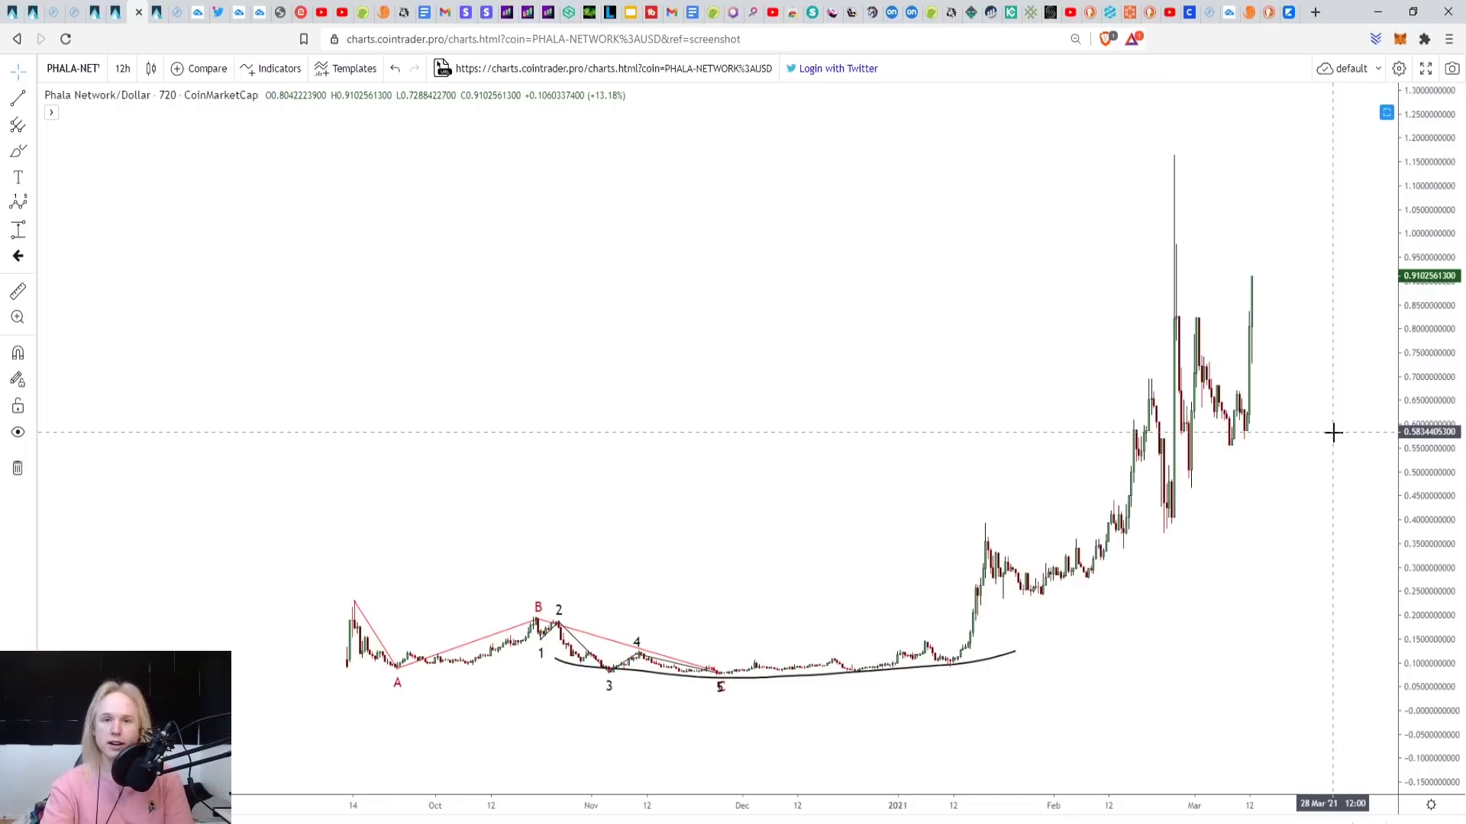
key("ctrl+Tab")
key("ctrl+Tab")
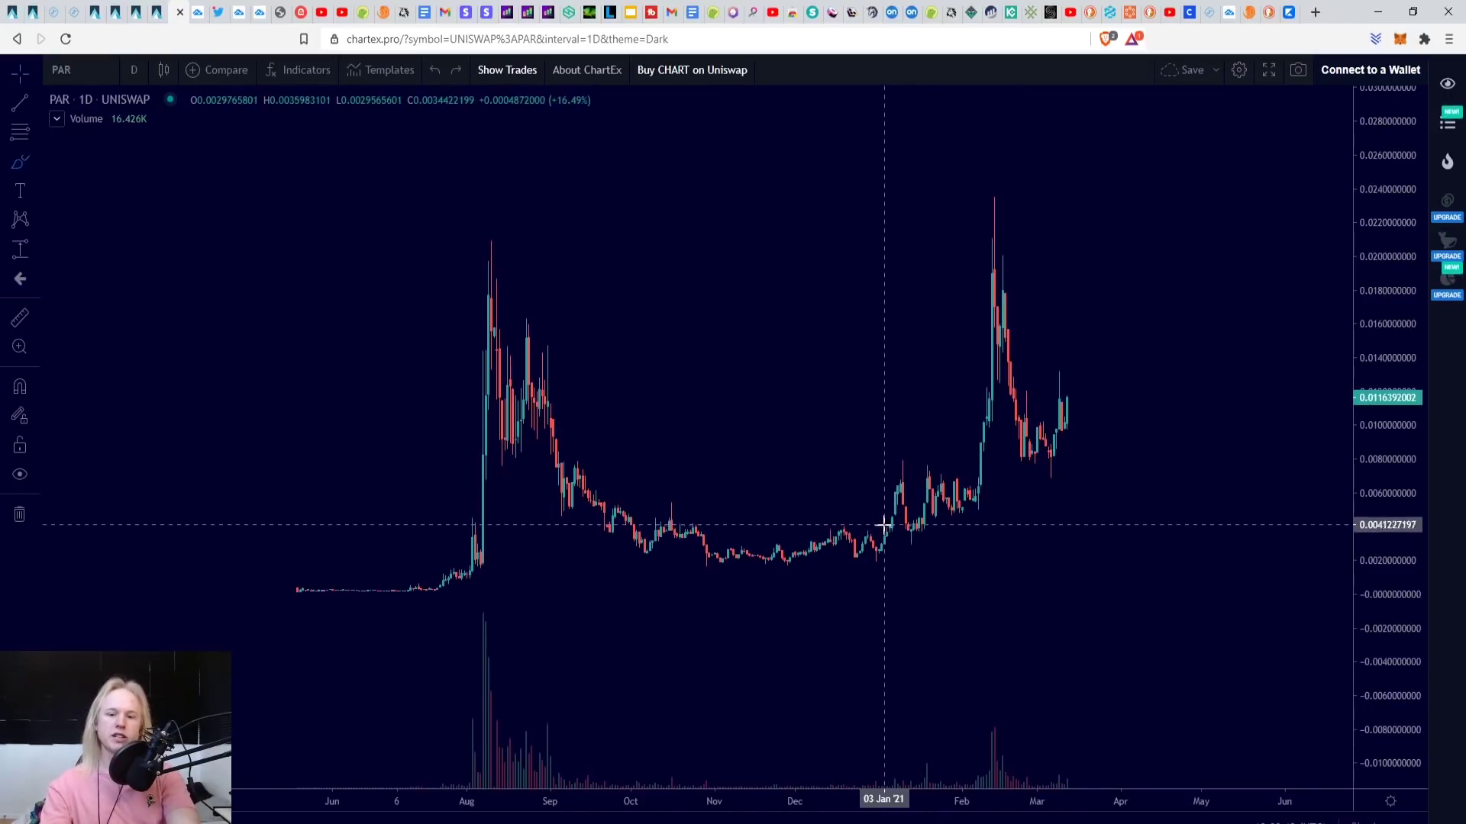
Circle the January 2021 consolidation before the February breakout and reframe the PAR chart.
mouse_move(907, 510)
left_mouse_down()
mouse_move(900, 527)
mouse_move(924, 522)
mouse_move(916, 507)
mouse_move(920, 543)
mouse_move(982, 475)
mouse_move(975, 508)
mouse_move(970, 473)
left_mouse_up()
scroll(1168, 324, "up", 2)
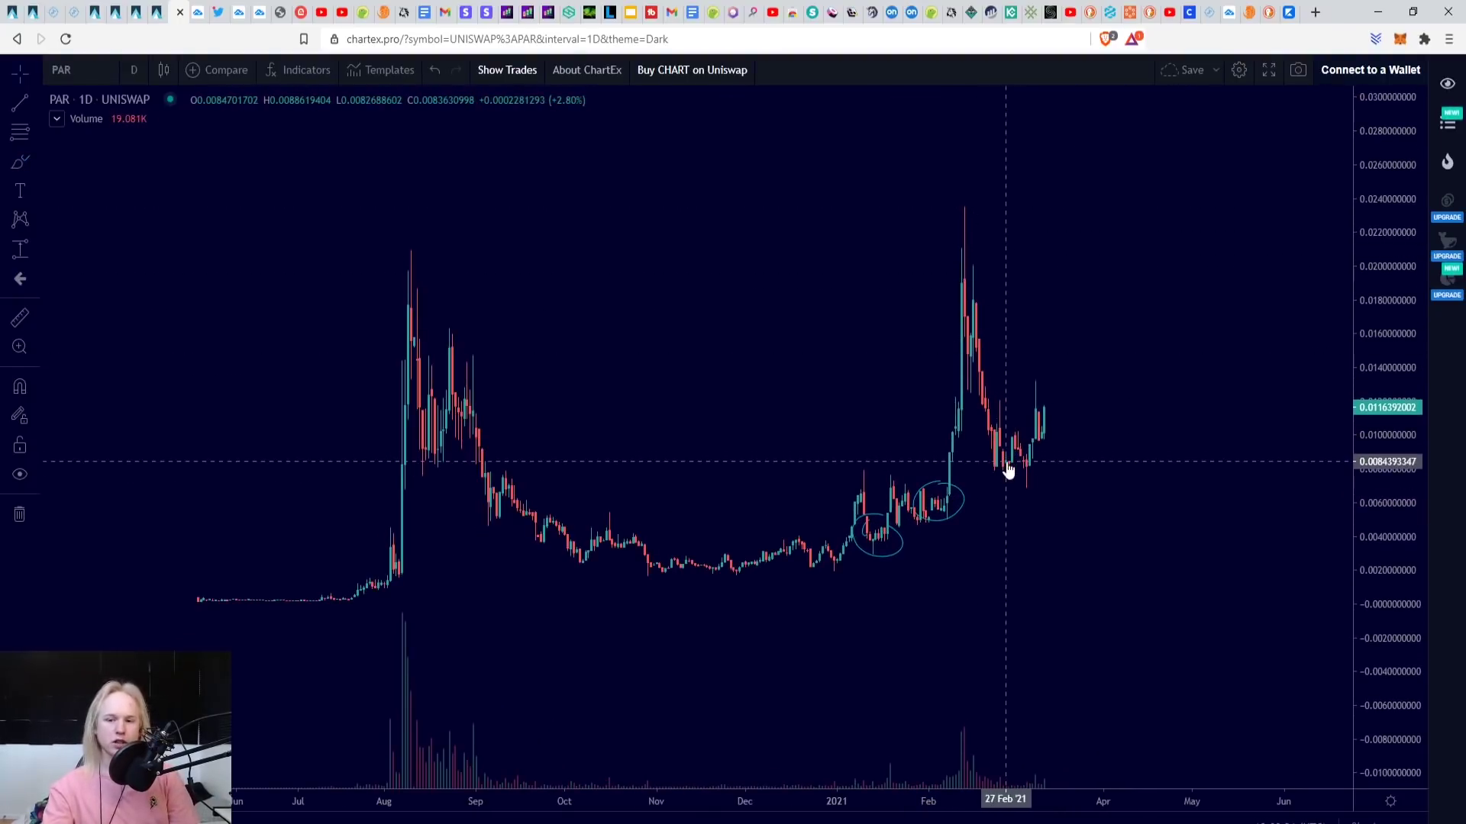
left_click_drag(1219, 468, 1269, 490)
left_click_drag(1332, 397, 1374, 557)
left_click_drag(1243, 585, 1194, 458)
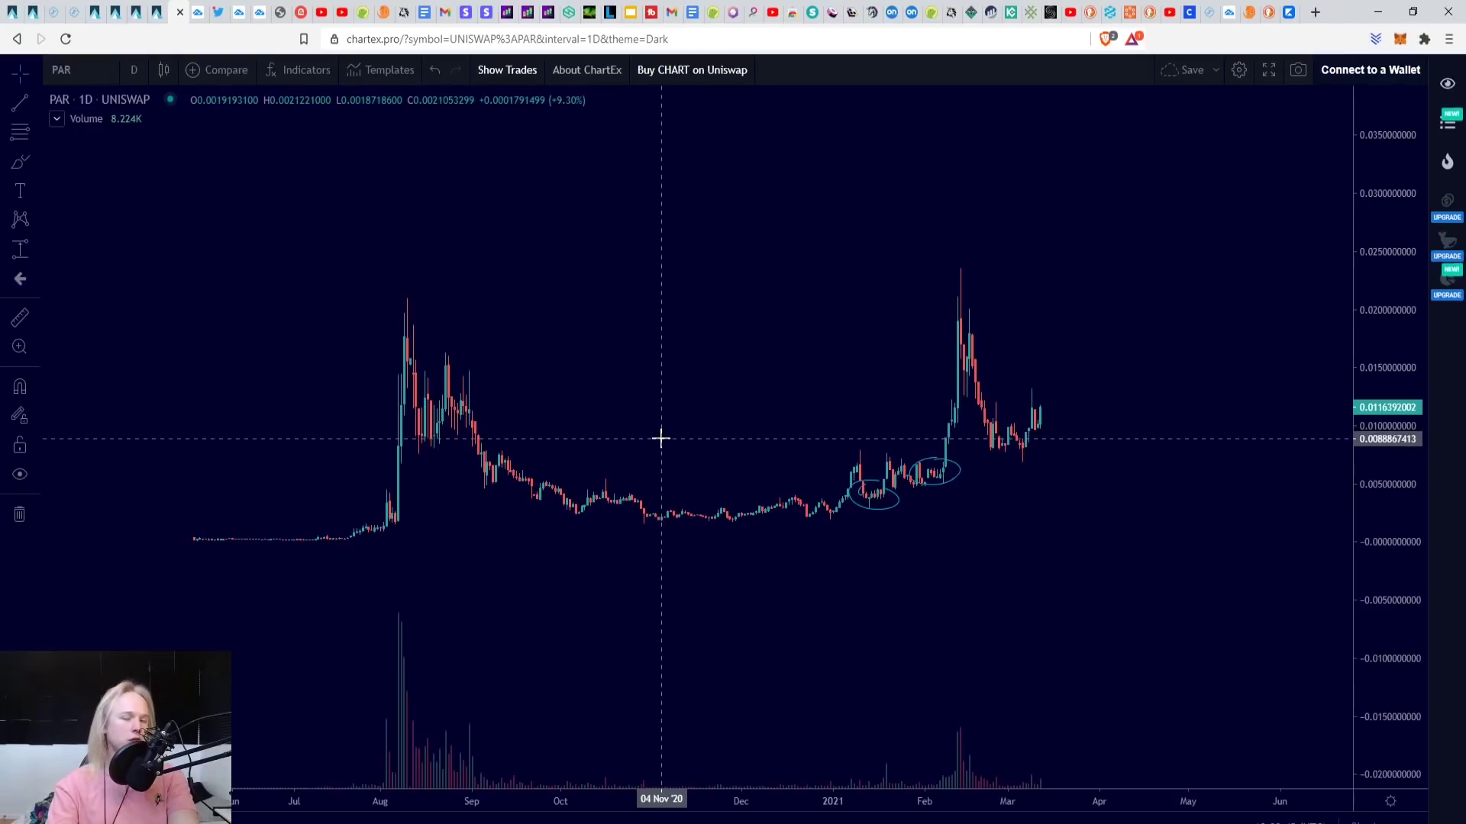
left_click_drag(664, 442, 661, 441)
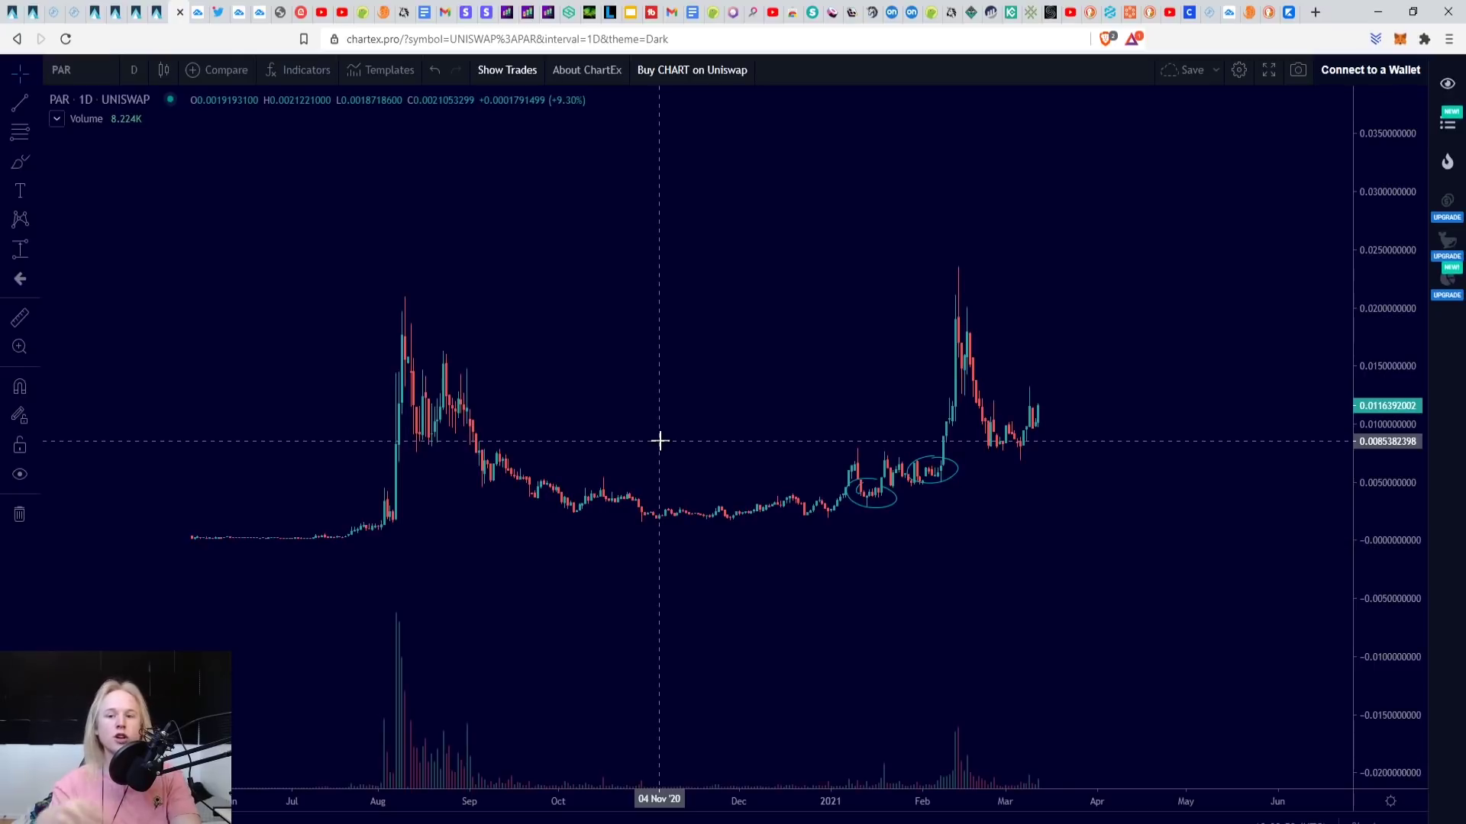
left_click_drag(599, 423, 667, 441)
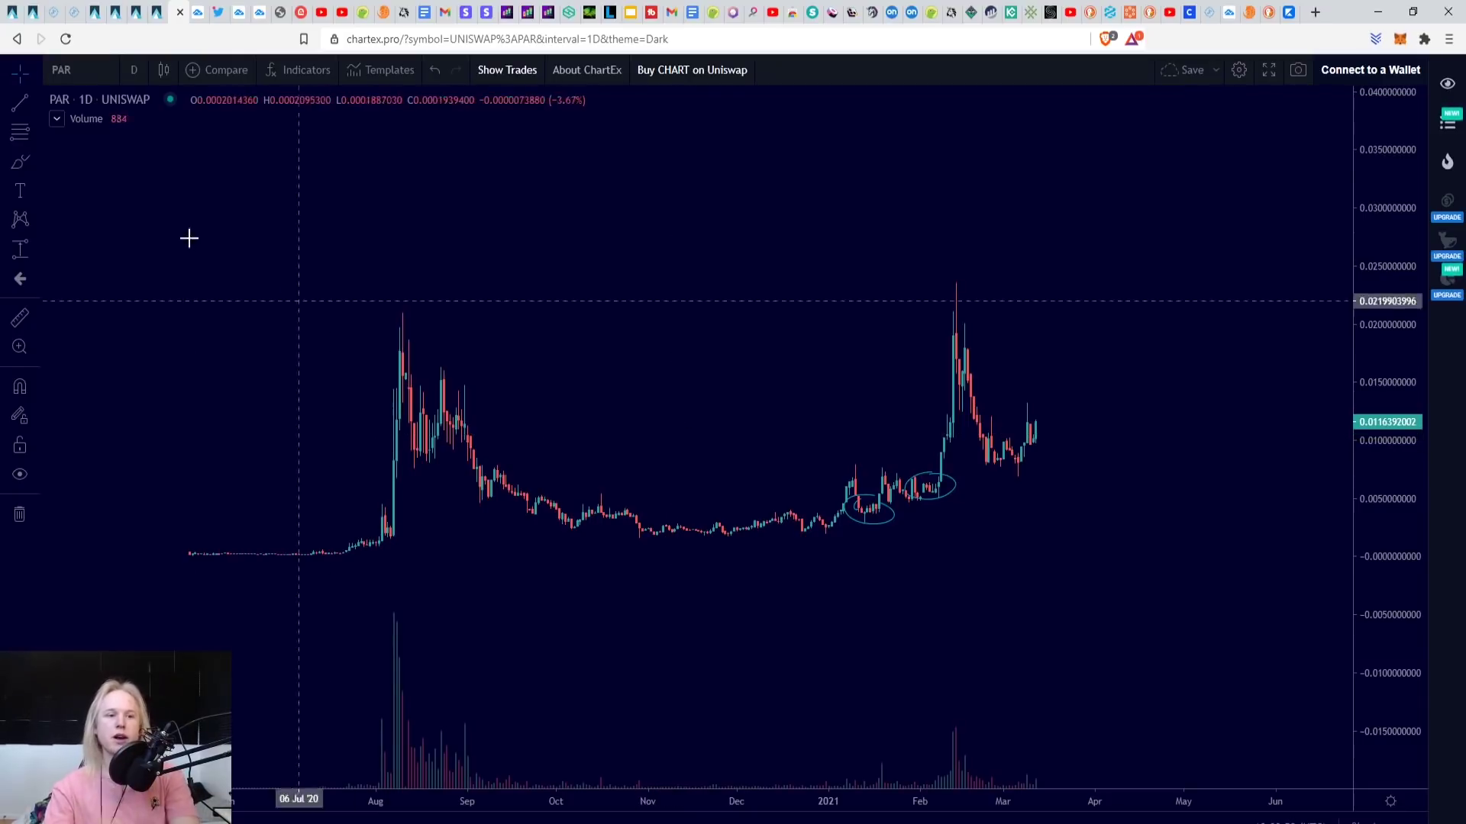
Brush a rounded bottom under the base, X out the August and February peaks, and sketch a steep U-shaped rise.
left_click(26, 171)
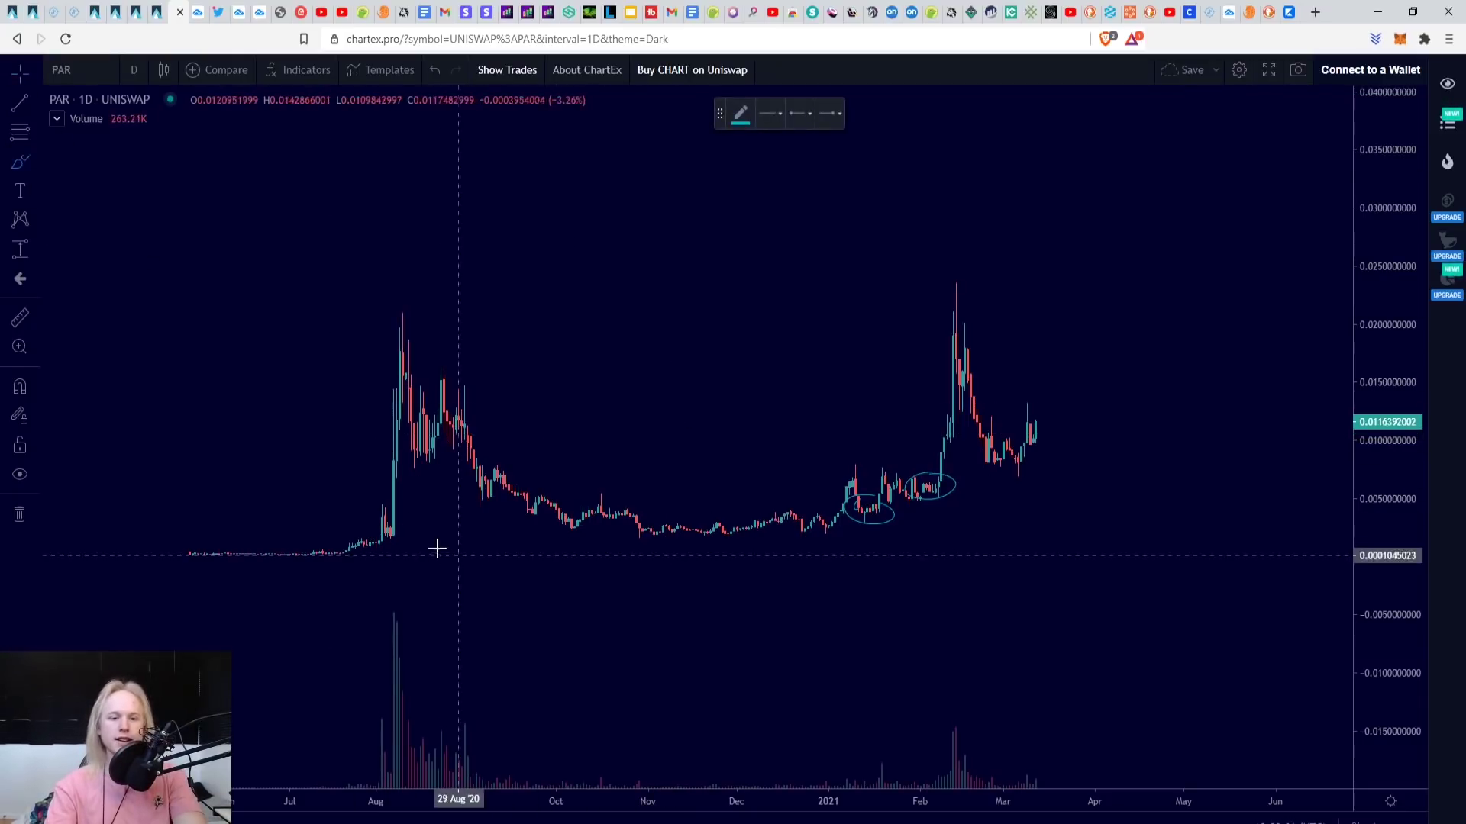
mouse_move(434, 500)
left_mouse_down()
mouse_move(657, 560)
mouse_move(1038, 524)
left_mouse_up()
mouse_move(391, 287)
left_mouse_down()
mouse_move(430, 317)
mouse_move(392, 314)
left_mouse_up()
left_click_drag(944, 252, 982, 298)
left_click_drag(983, 269, 951, 296)
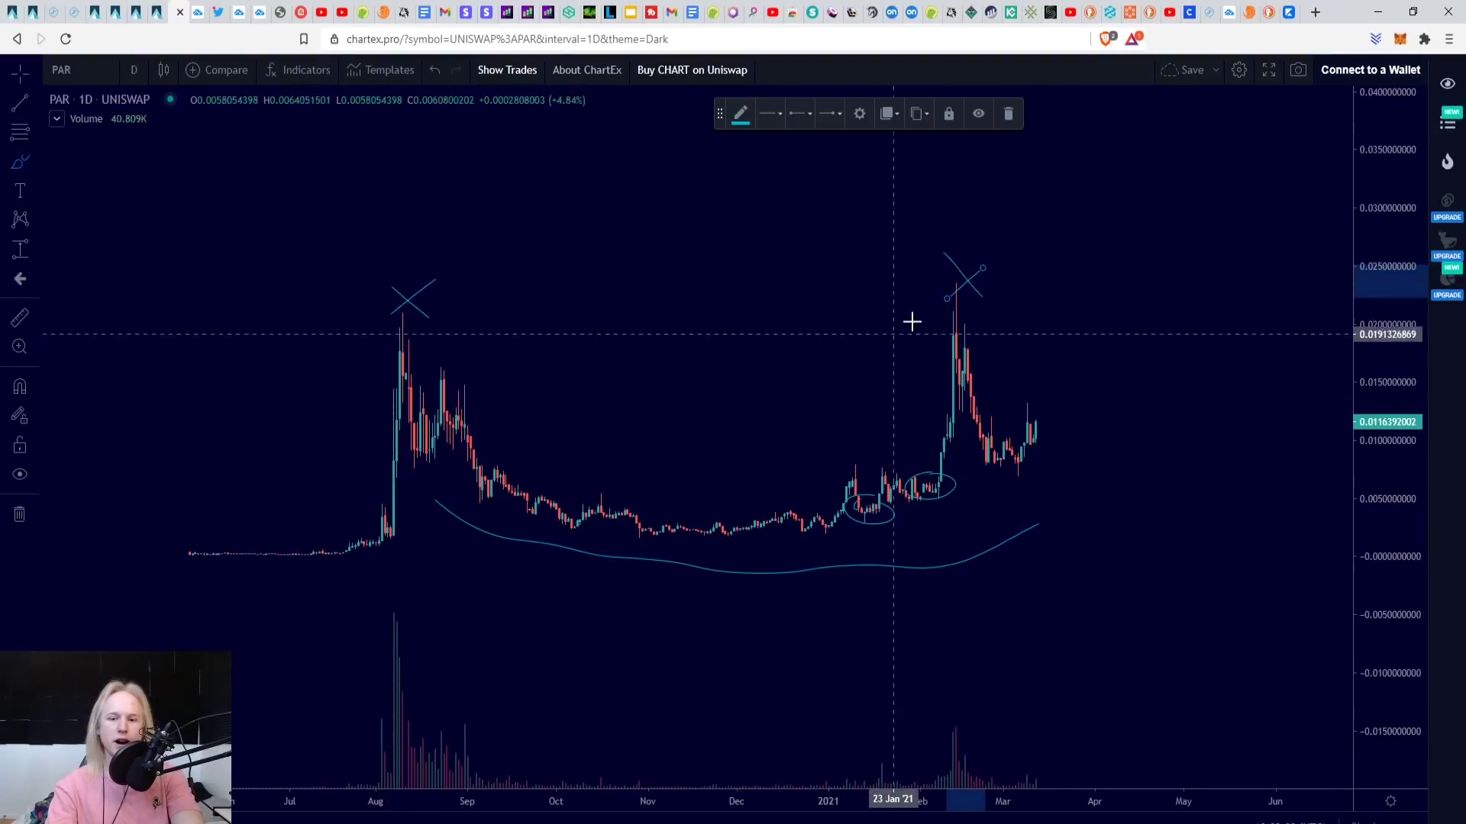
mouse_move(976, 445)
left_mouse_down()
mouse_move(1037, 461)
mouse_move(1055, 432)
mouse_move(1080, 197)
left_mouse_up()
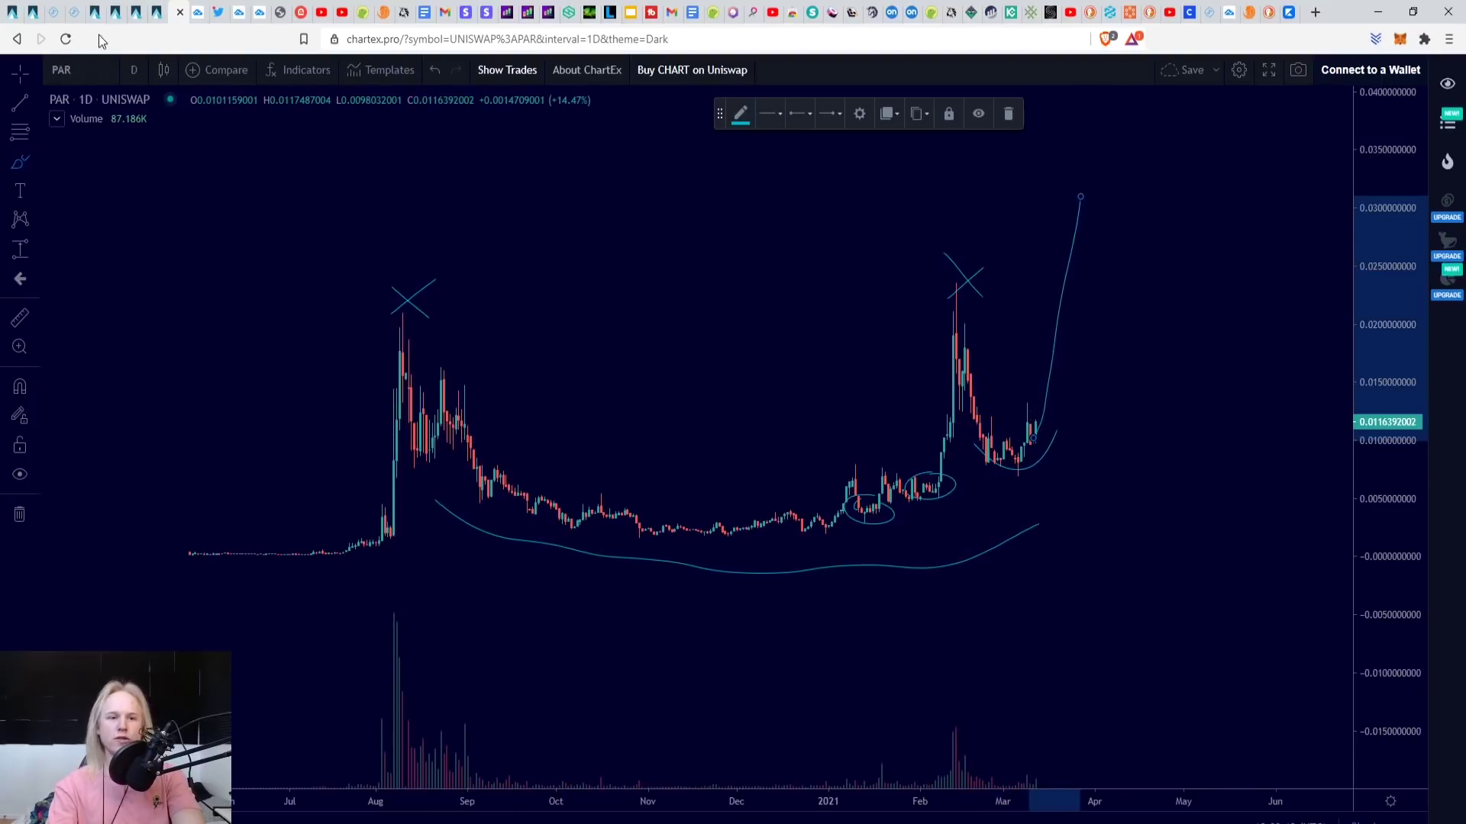
left_click(159, 20)
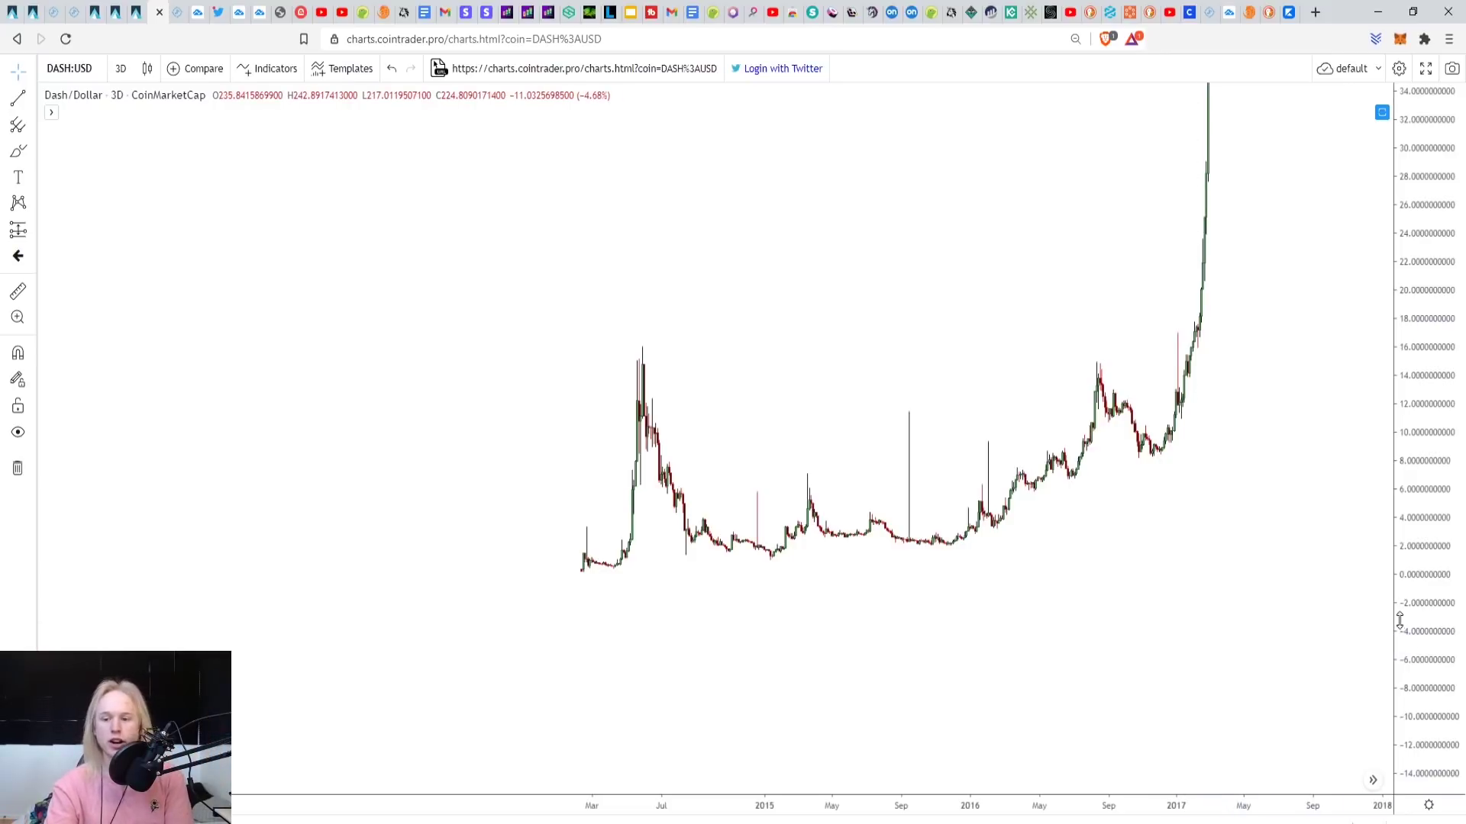
Zoom into the Dash chart and draw freehand X's over the 2014 and Aug '16 peaks.
left_click_drag(1409, 631, 1381, 511)
scroll(1307, 541, "up", 1)
left_click_drag(1305, 565, 1300, 599)
scroll(1298, 598, "up", 2)
mouse_move(1207, 595)
left_mouse_down()
mouse_move(1204, 625)
mouse_move(1247, 628)
mouse_move(1197, 603)
mouse_move(1130, 614)
left_mouse_up()
scroll(1224, 619, "up", 1)
left_click(17, 150)
left_click_drag(271, 321, 320, 380)
left_click_drag(311, 333, 254, 355)
left_click_drag(941, 338, 970, 379)
left_click_drag(974, 345, 944, 367)
Draw rounded-bottom U curves under the 2014–2016 lows and the late-2016 dip, undoing the stray line.
mouse_move(326, 618)
left_mouse_down()
mouse_move(471, 680)
mouse_move(879, 613)
left_mouse_up()
left_click_drag(956, 442, 1089, 468)
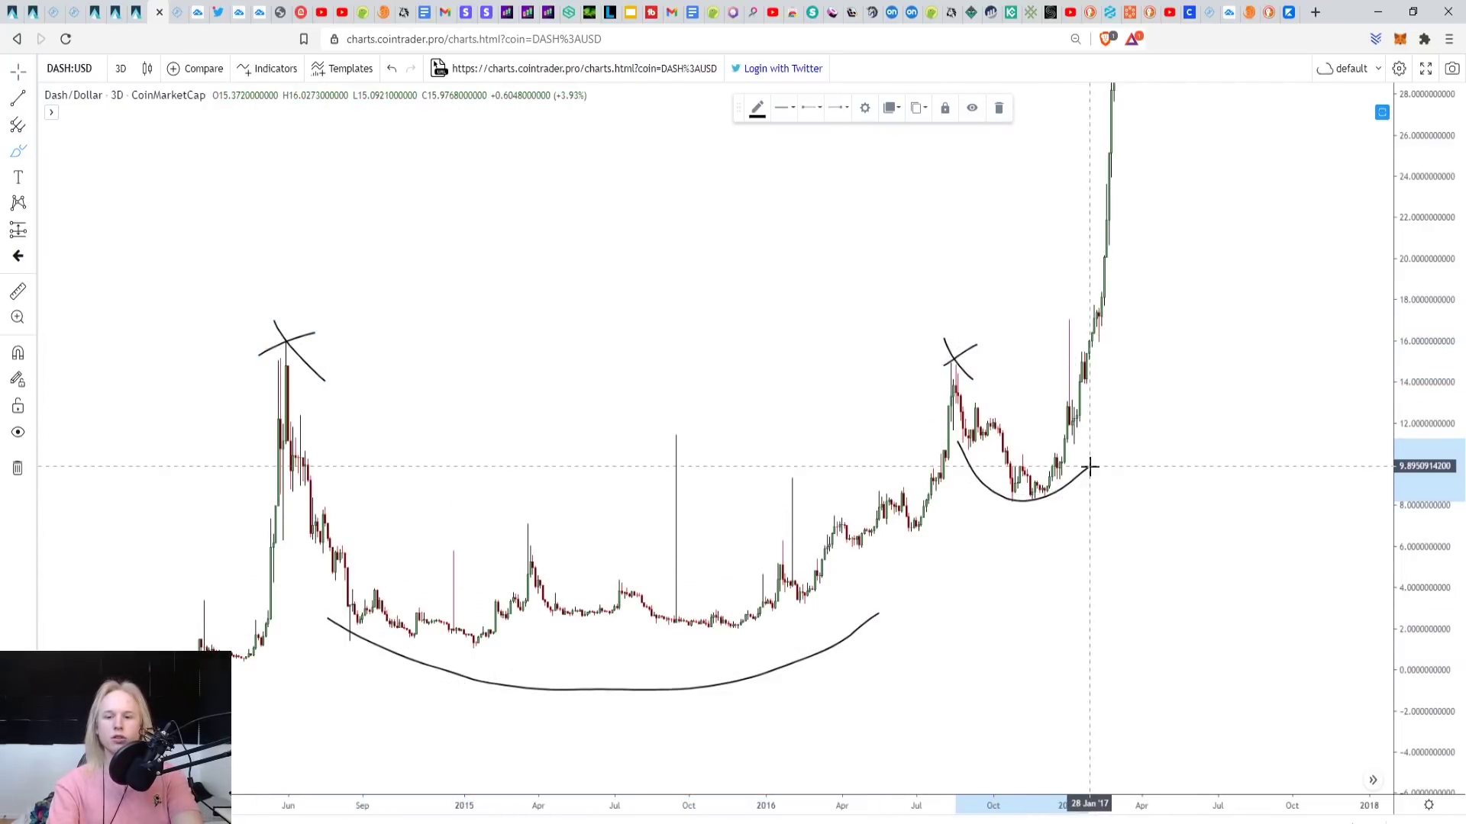
left_click_drag(1197, 188, 1204, 482)
left_click_drag(1426, 305, 1426, 534)
left_click_drag(1358, 265, 1355, 430)
key("ctrl+z")
key("ctrl+z")
Reset the Dash chart to its full price range, then return to the PAR chart.
right_click(1284, 221)
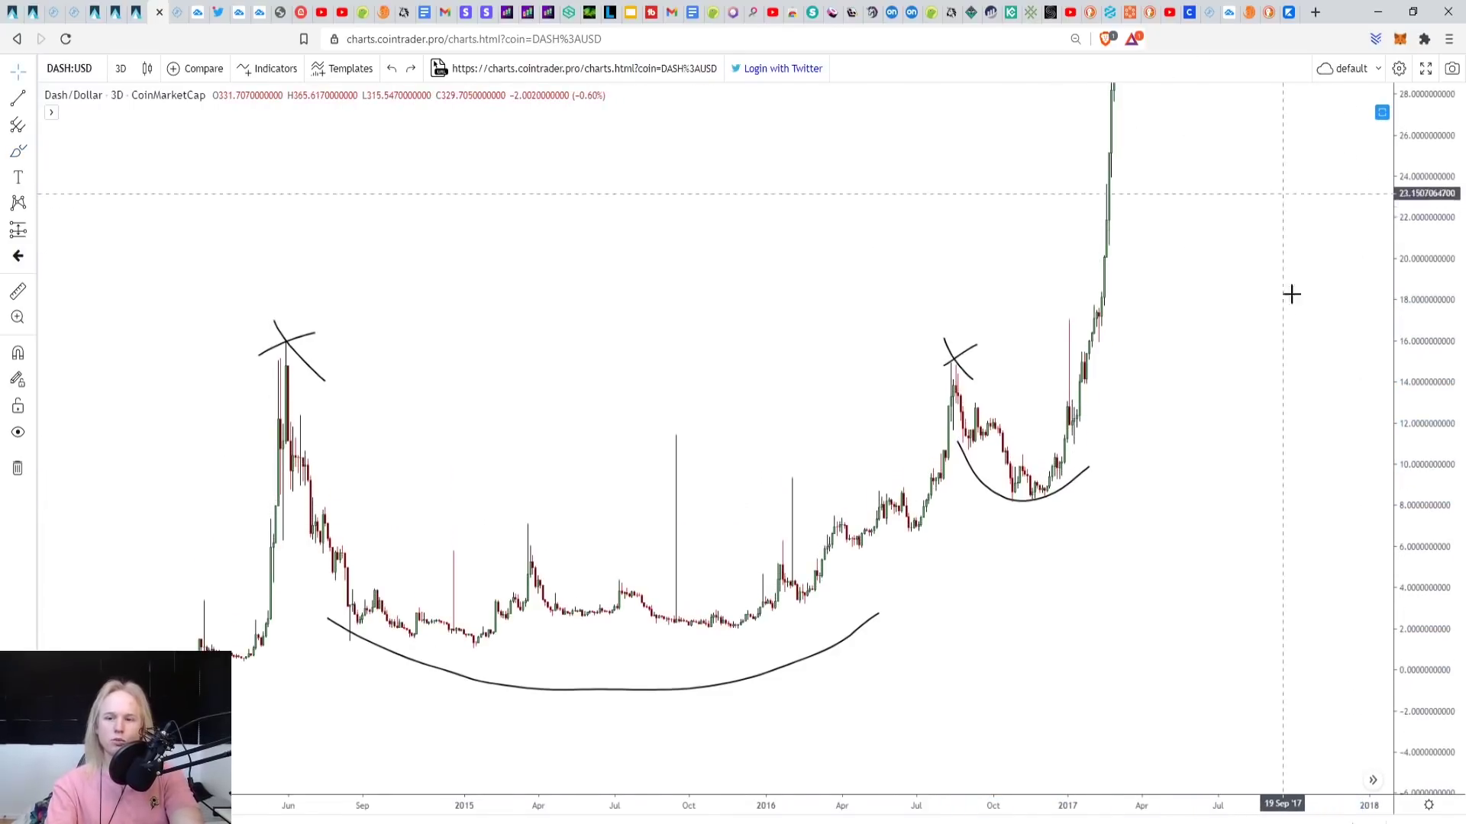
left_click(1341, 245)
left_click_drag(1311, 530, 1315, 601)
left_click_drag(1423, 344, 1422, 588)
left_click_drag(1320, 436, 1322, 584)
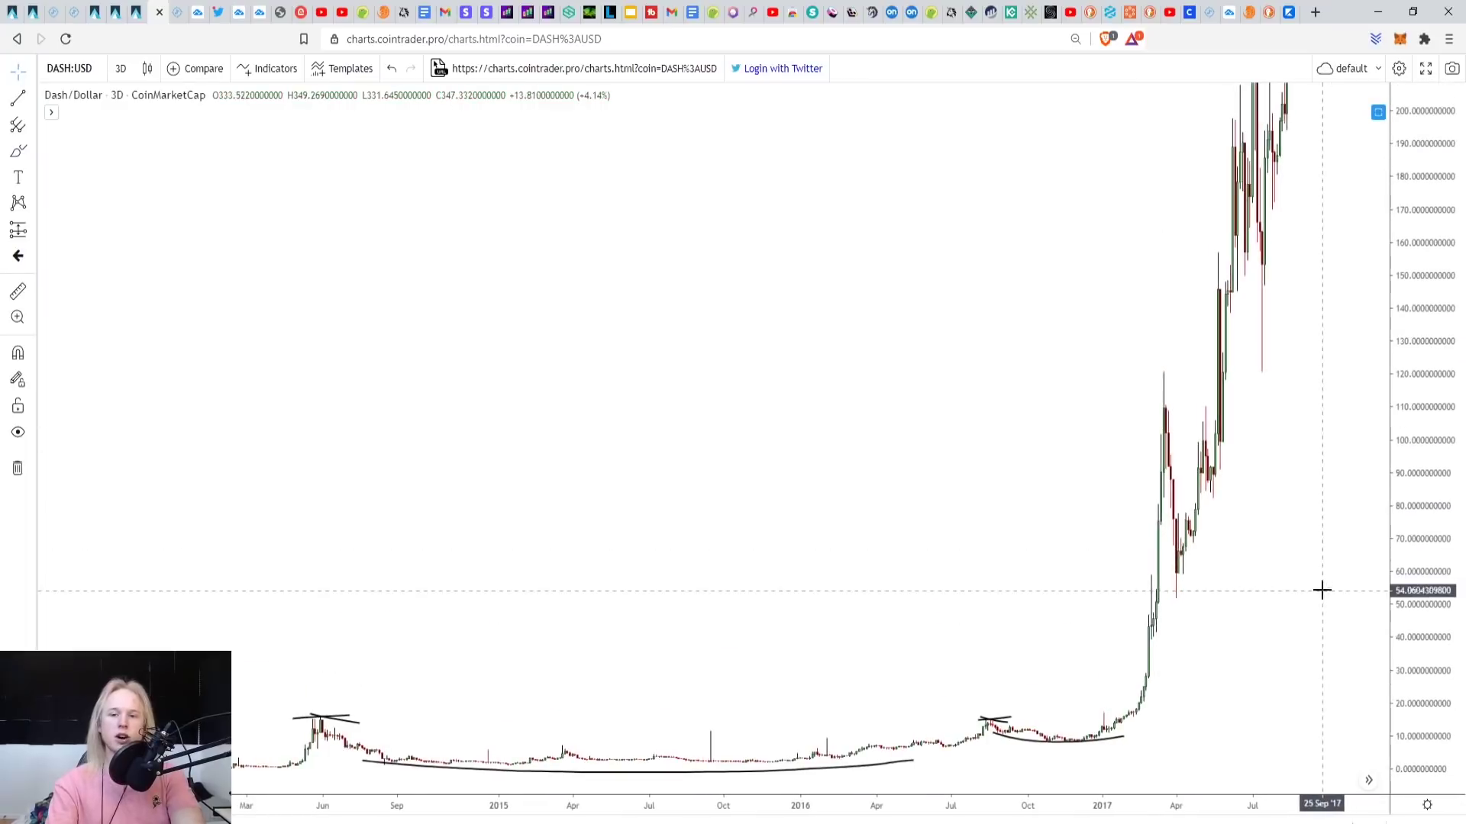
left_click(172, 17)
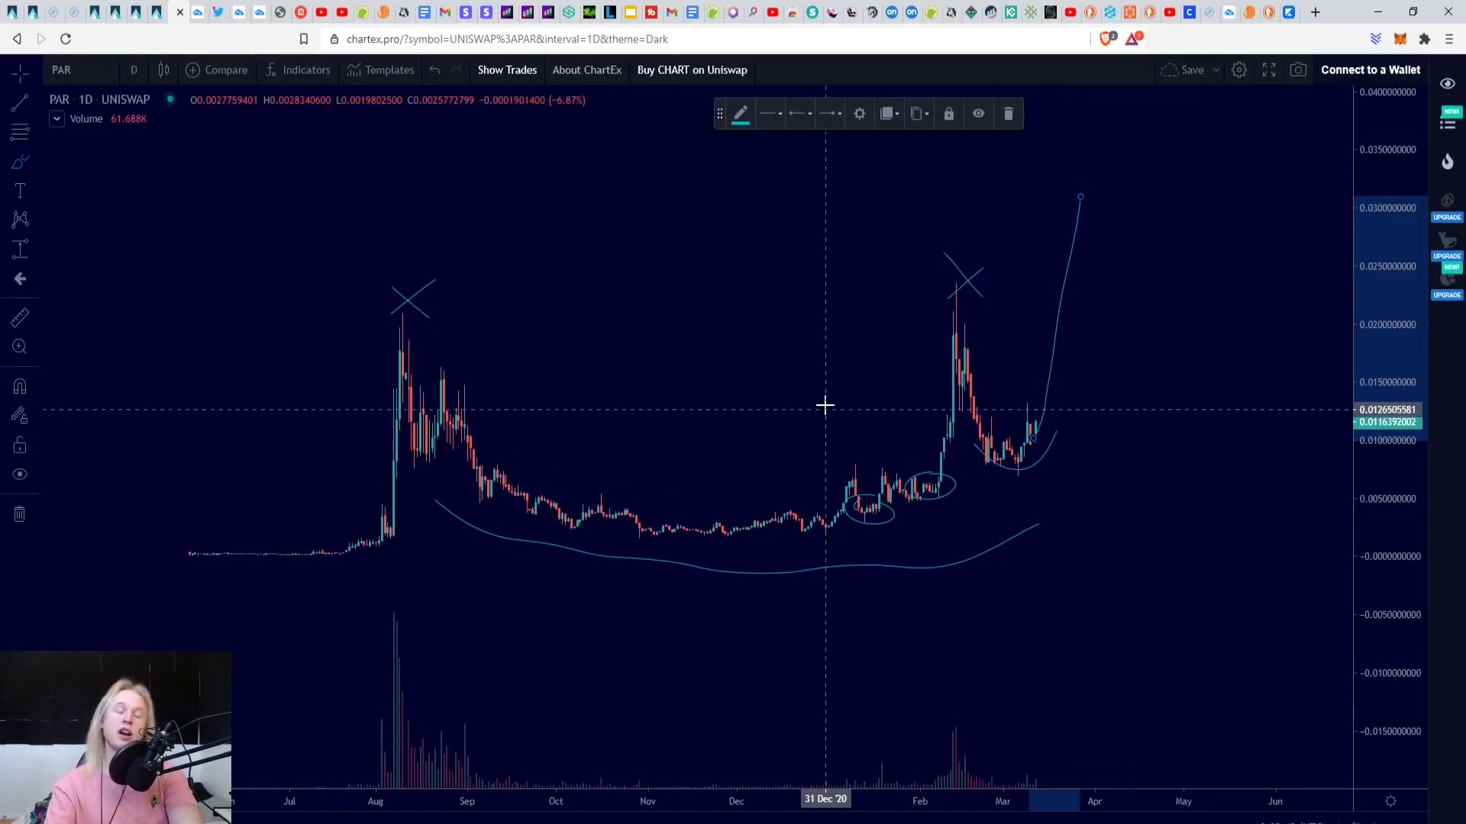
Draw a price-range projection on PAR from the latest candle up to about 0.13.
scroll(1126, 412, "down", 2)
left_click_drag(1372, 156, 1366, 365)
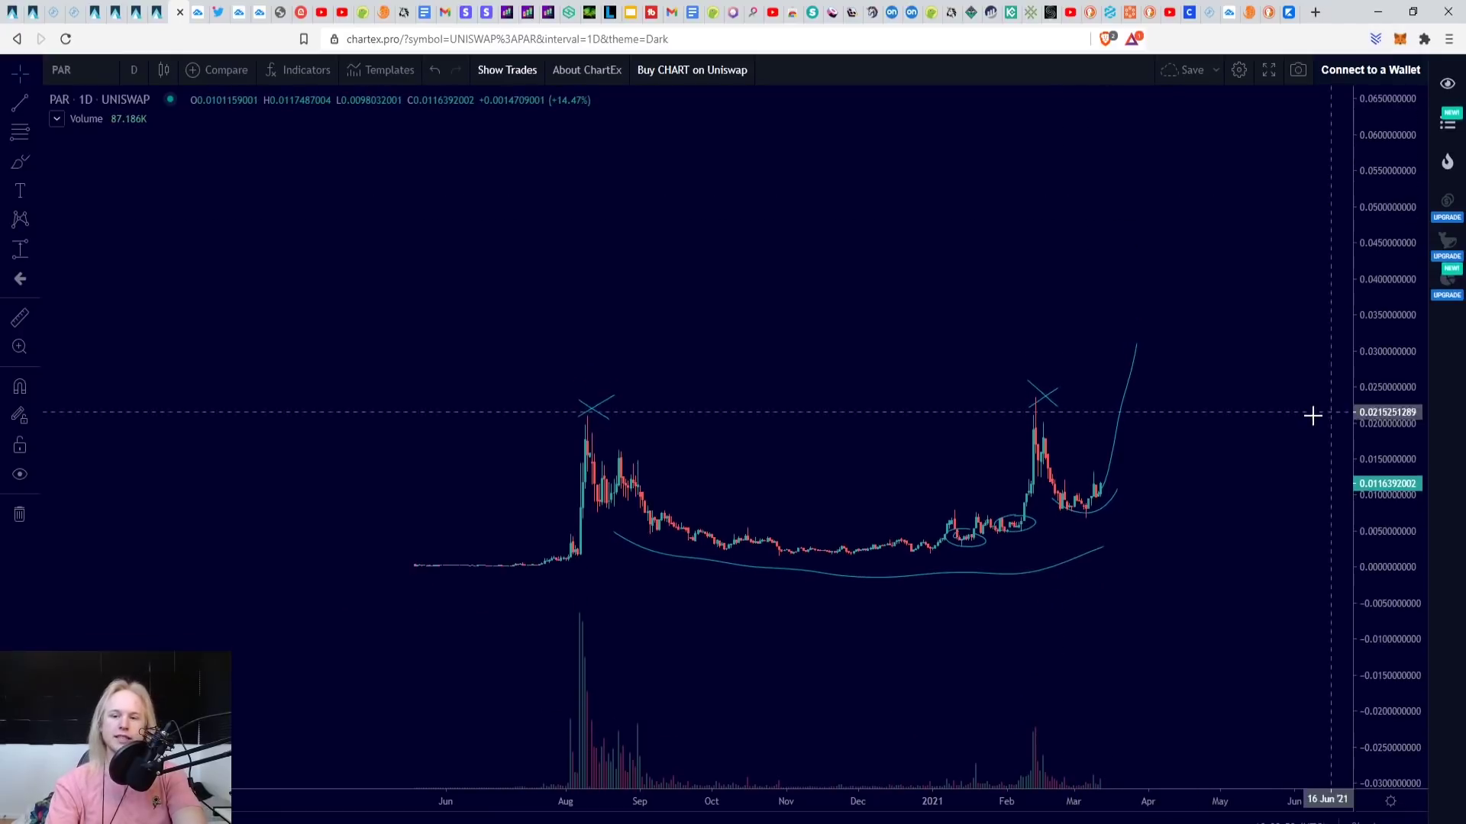
left_click_drag(1316, 428, 1264, 532)
left_click(17, 256)
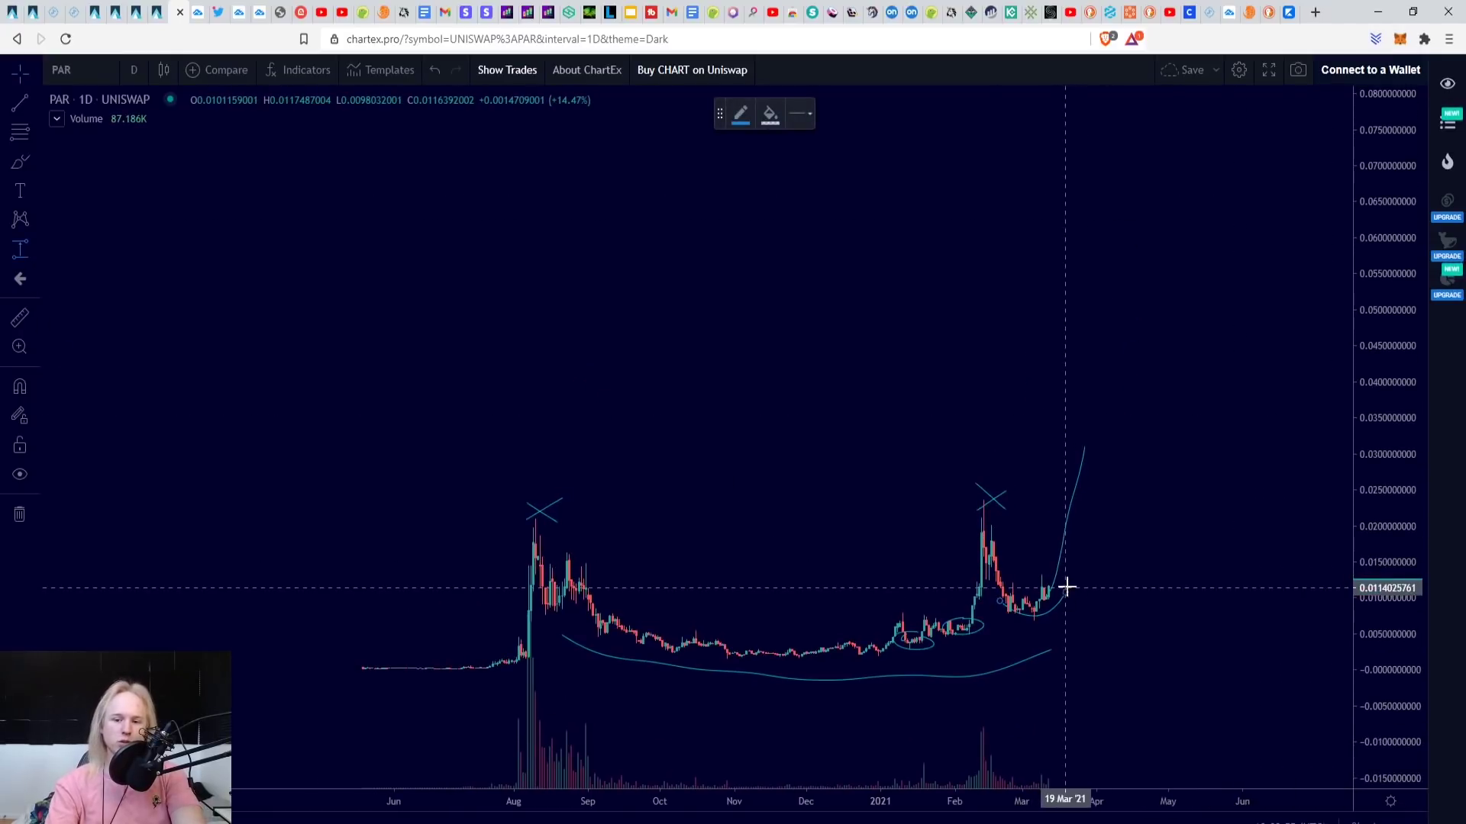
left_click(1067, 586)
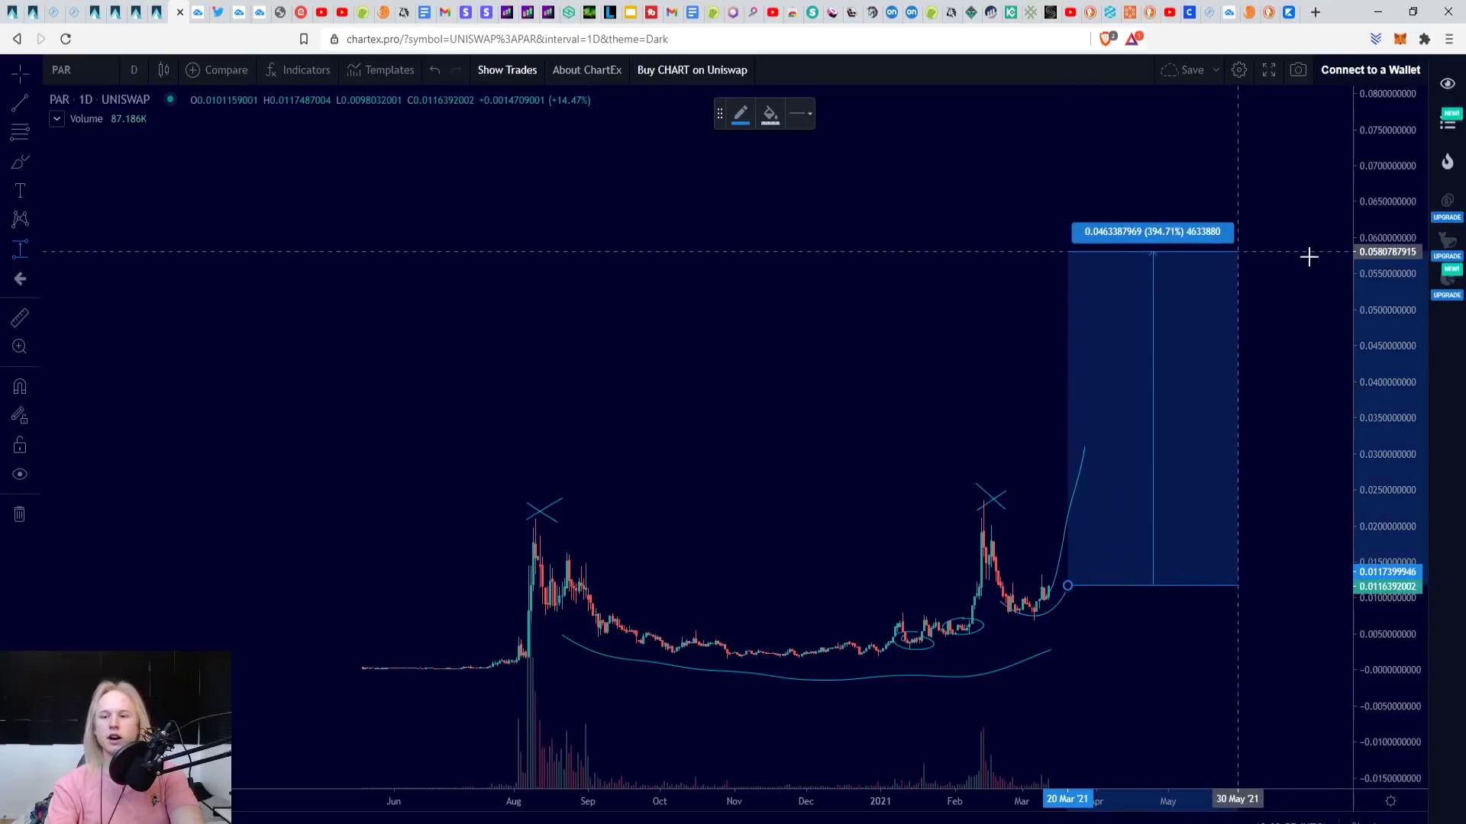
left_click(1340, 186)
left_click_drag(1381, 236, 1371, 337)
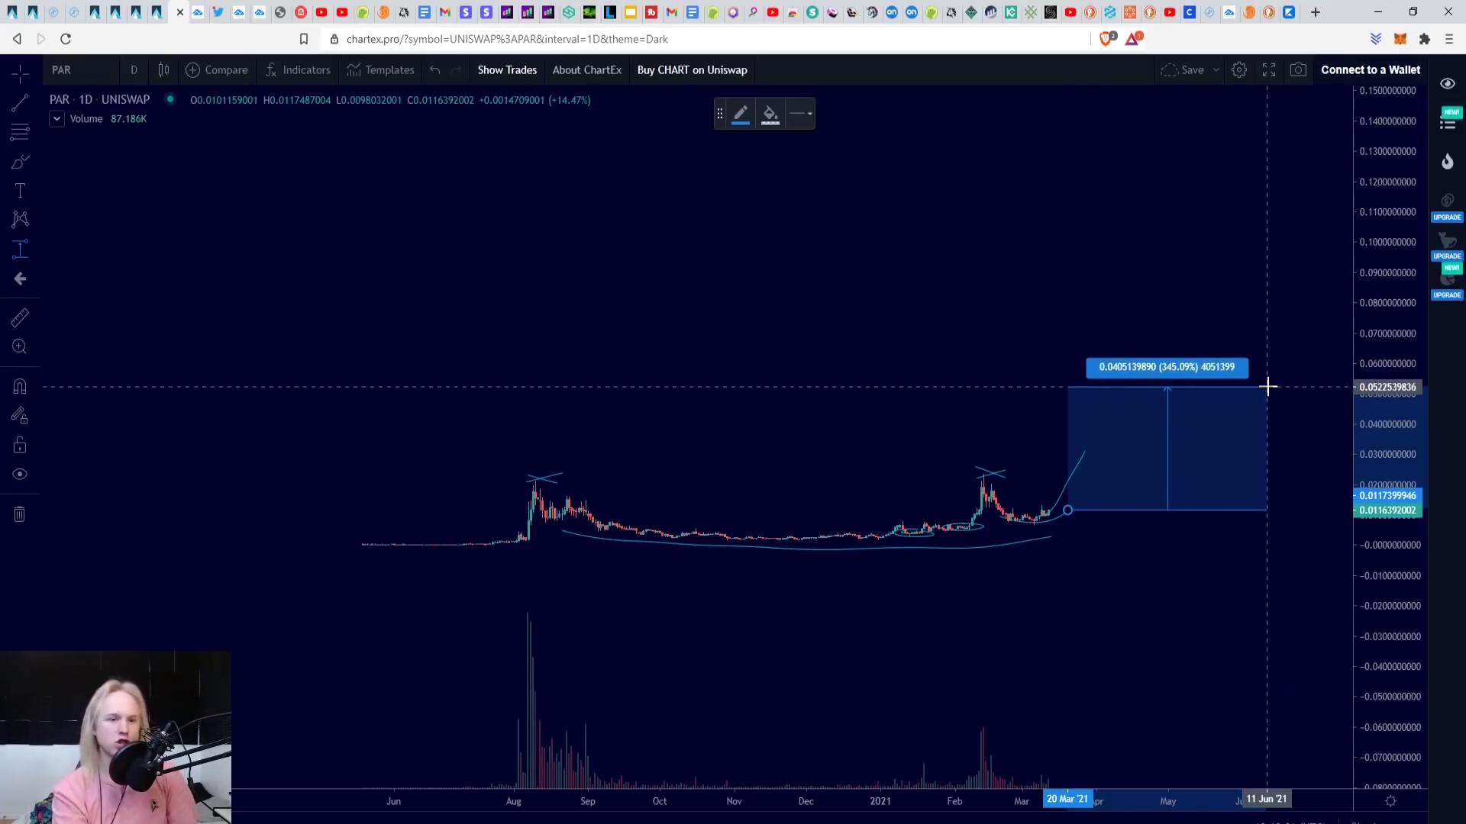
left_click_drag(1267, 387, 1162, 150)
left_click(1163, 151)
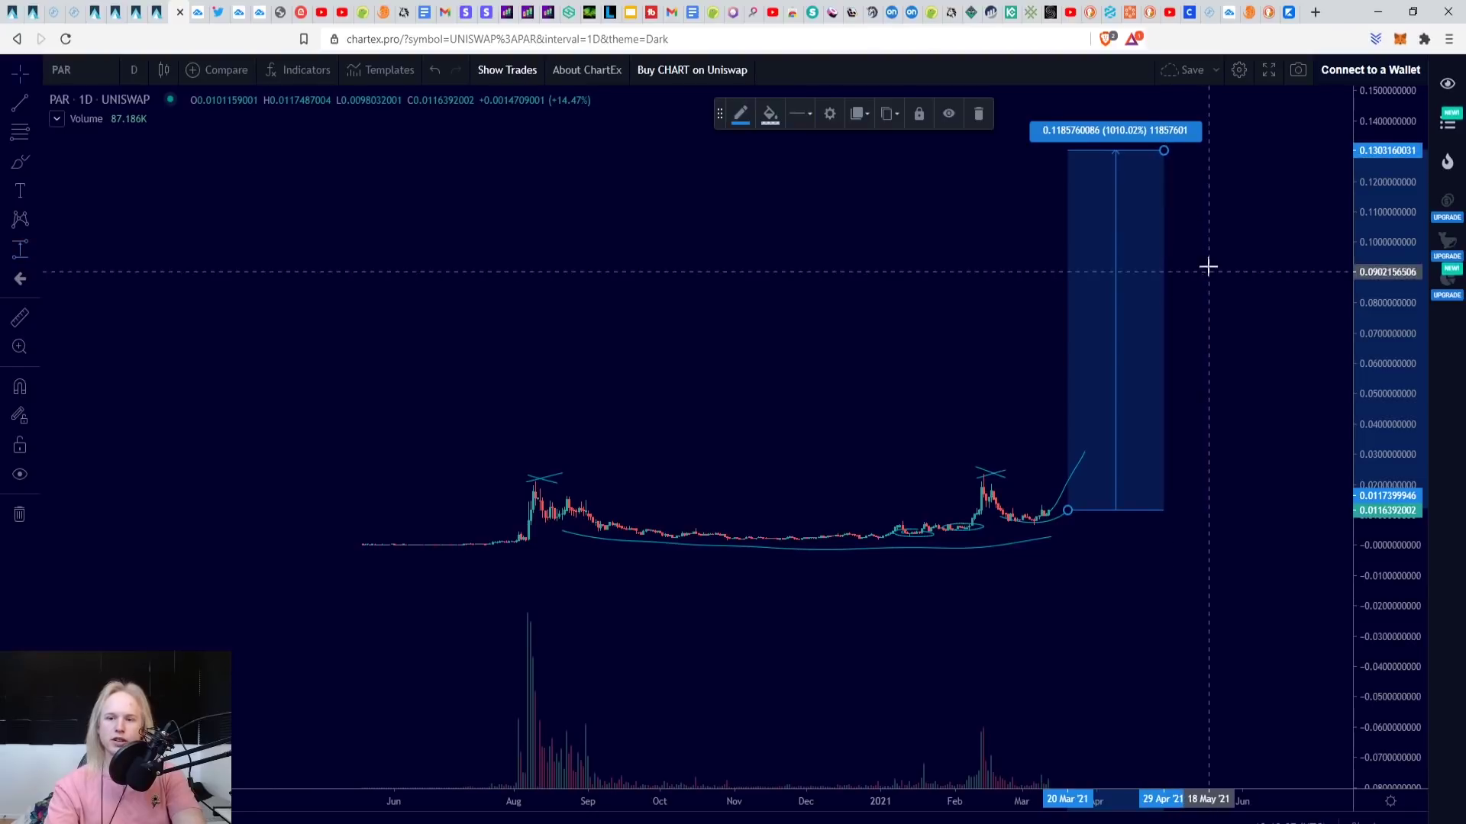
left_click(1207, 267)
Rescale and pan the price axis so the whole 1010% projection fits in view.
scroll(1318, 232, "down", 1)
left_click_drag(1394, 706, 1372, 580)
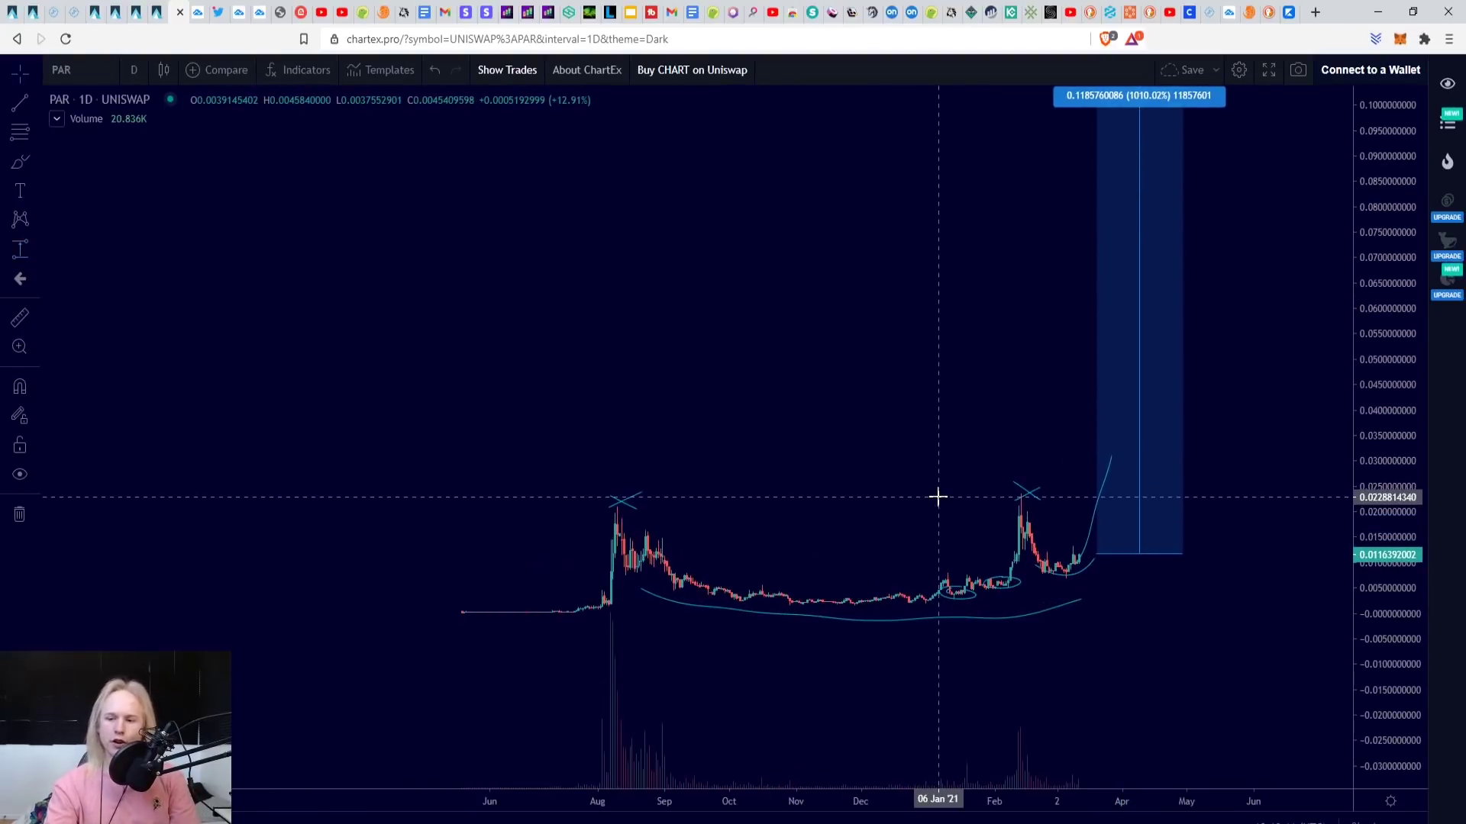
left_click_drag(1340, 393, 1343, 432)
left_click_drag(1378, 304, 1378, 398)
left_click_drag(1257, 277, 1264, 351)
left_click_drag(1376, 211, 1377, 300)
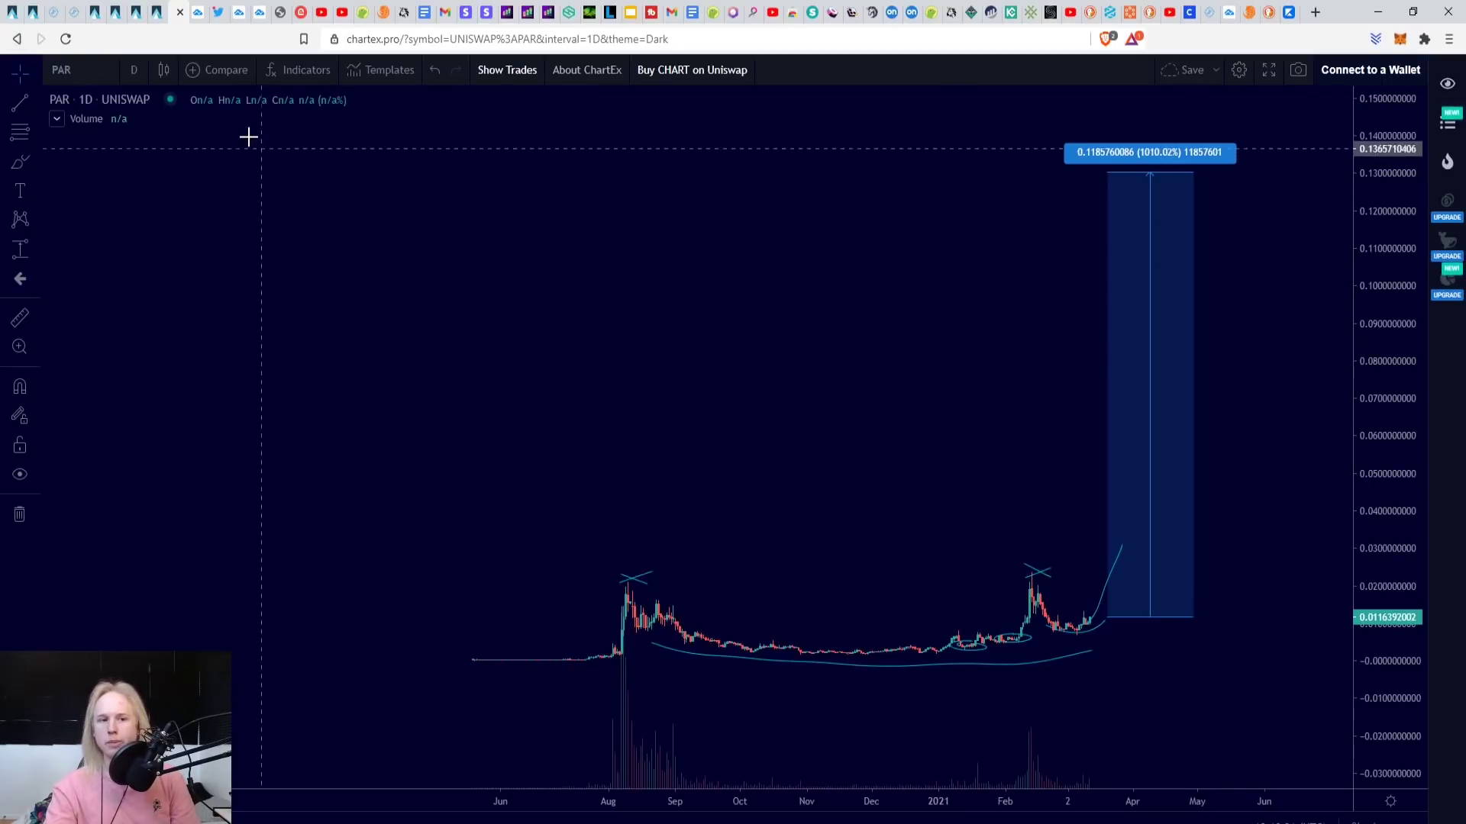
Cycle through the Dash, Phala, Bancor, Fantom, LYXE, RAMP and Terra LUNA charts, then go to CoinGecko.
left_click(156, 15)
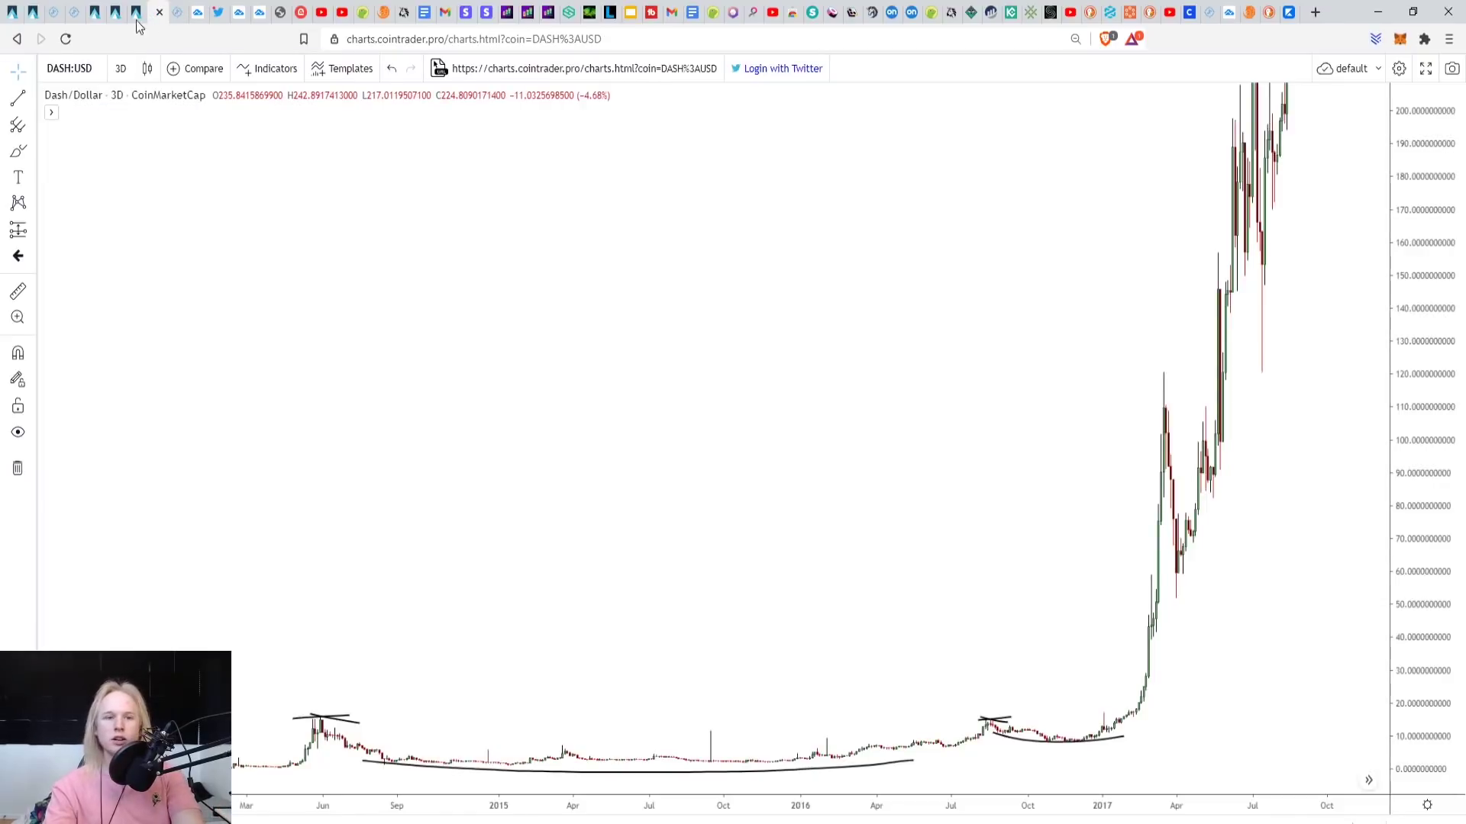
left_click(136, 13)
left_click(119, 12)
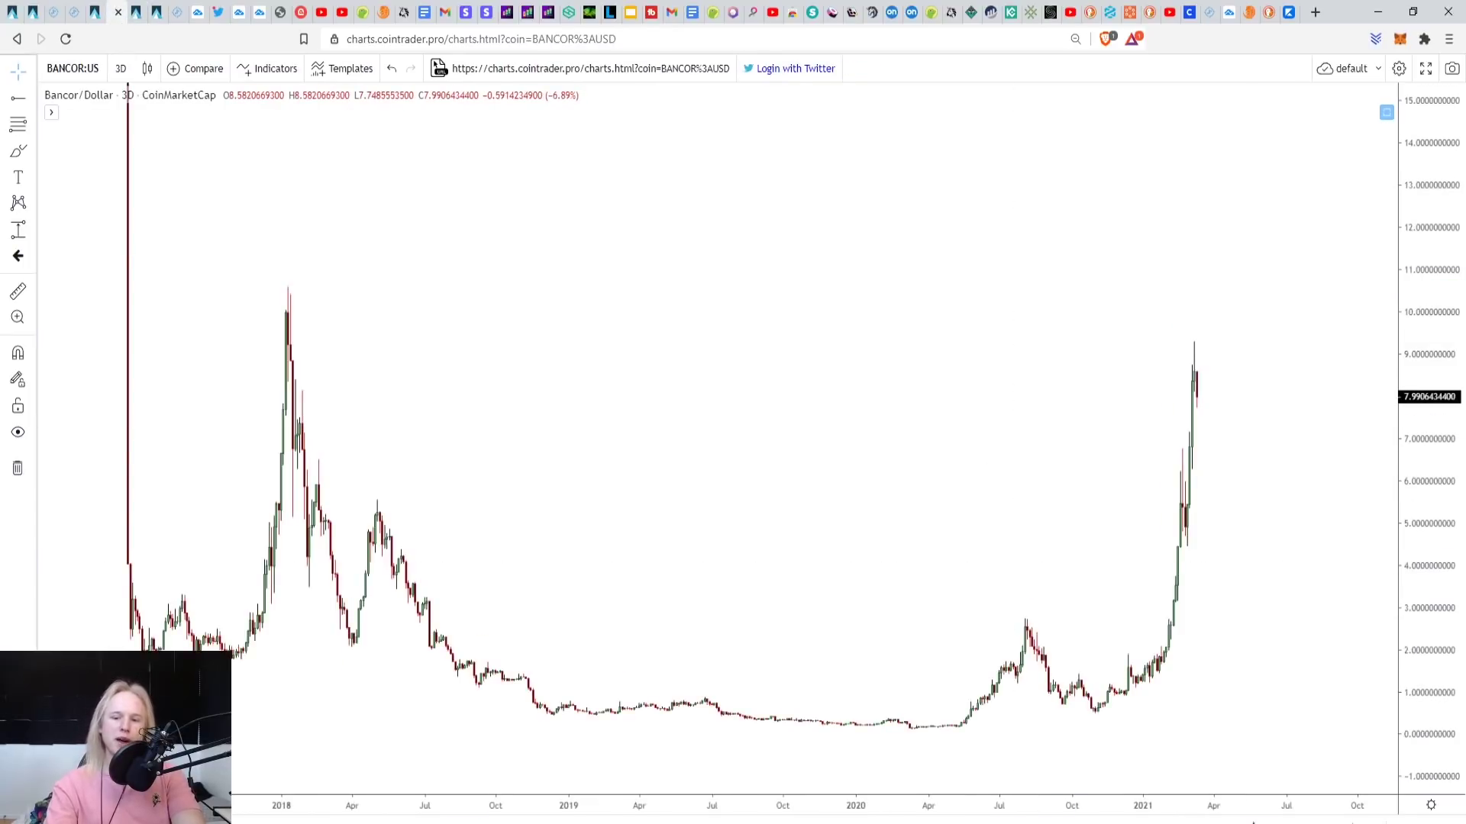
left_click(136, 12)
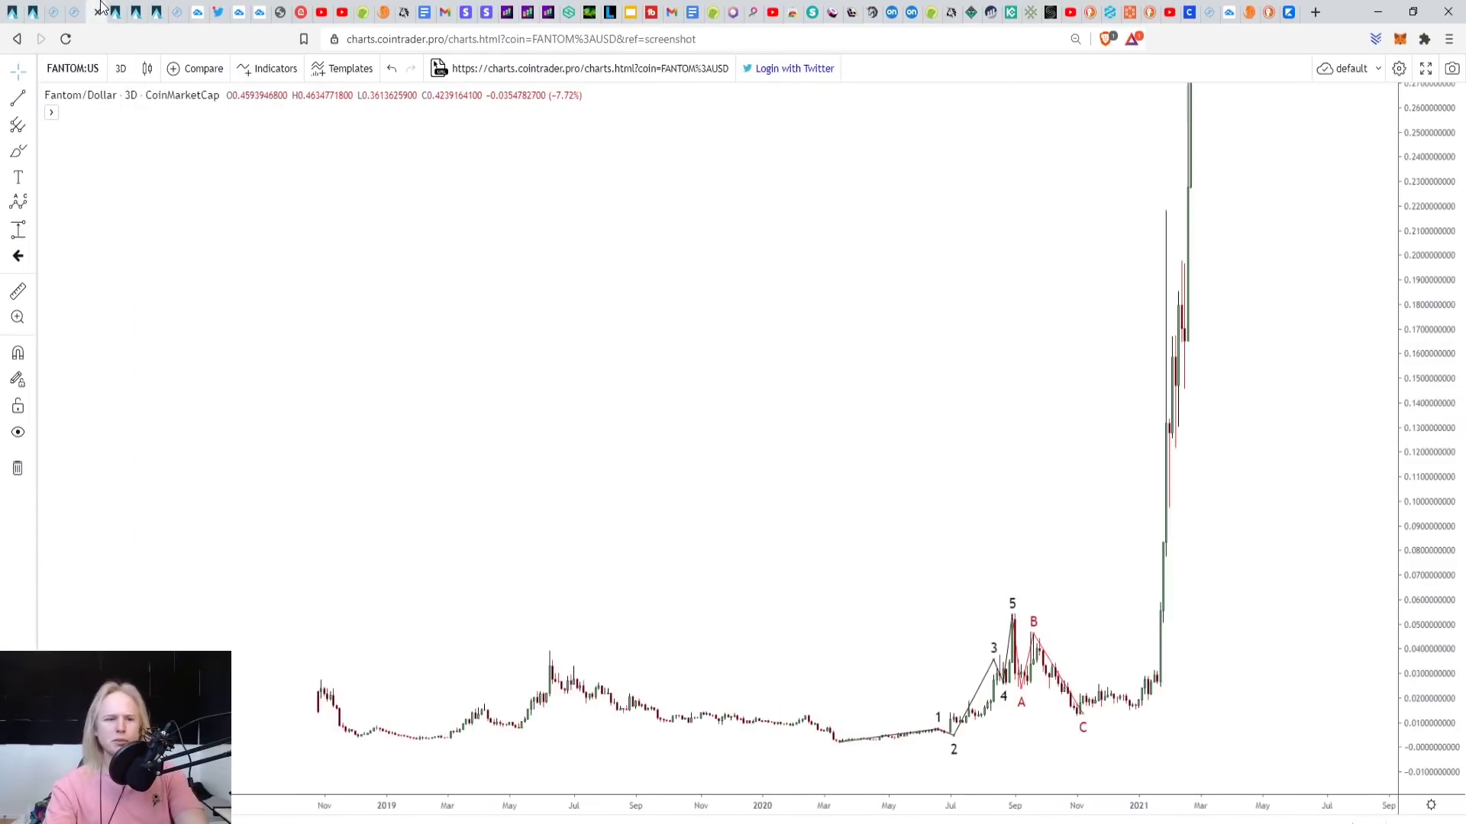
left_click(80, 13)
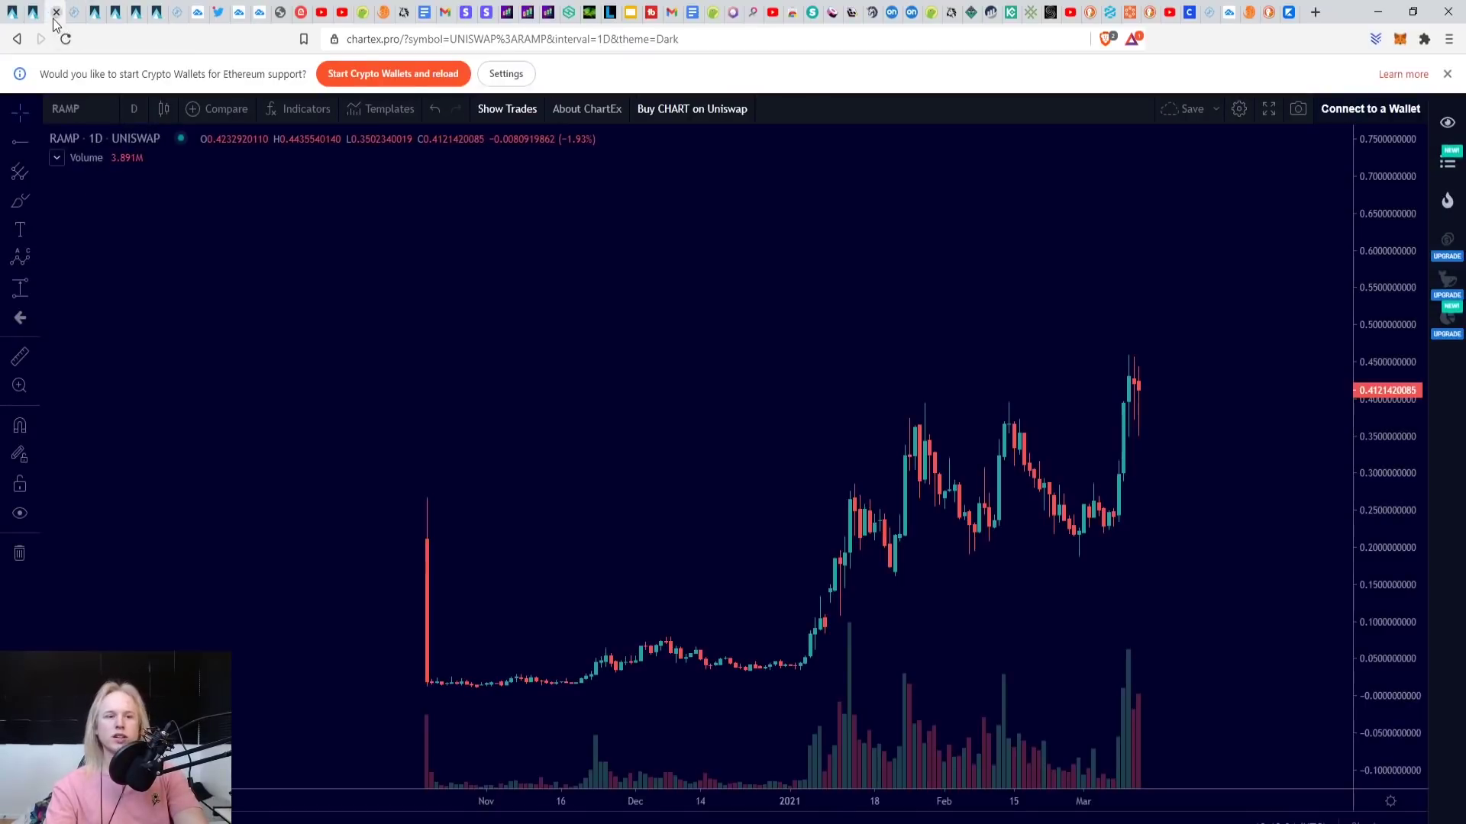
left_click(33, 16)
left_click(11, 14)
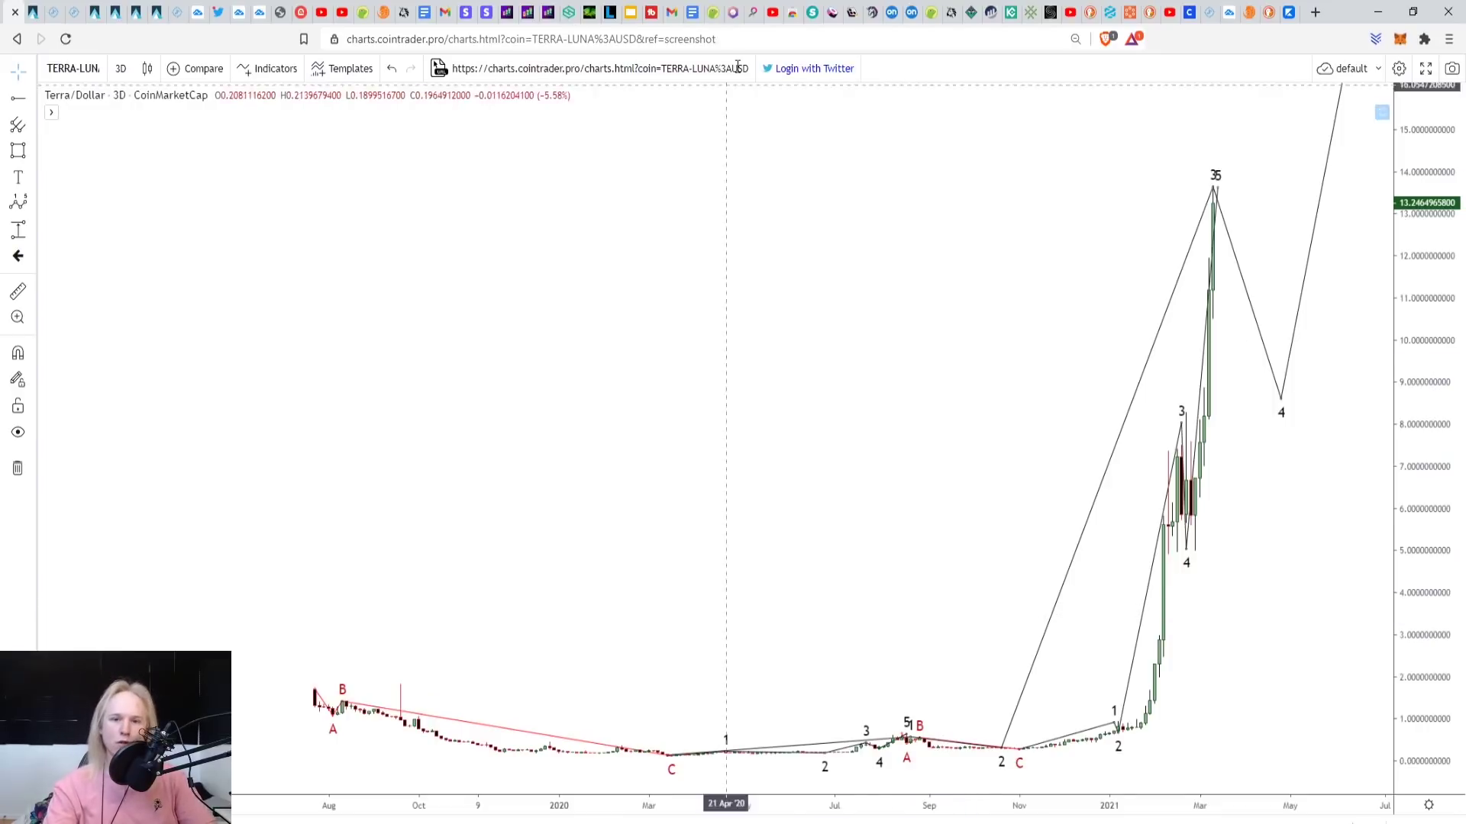
left_click(712, 13)
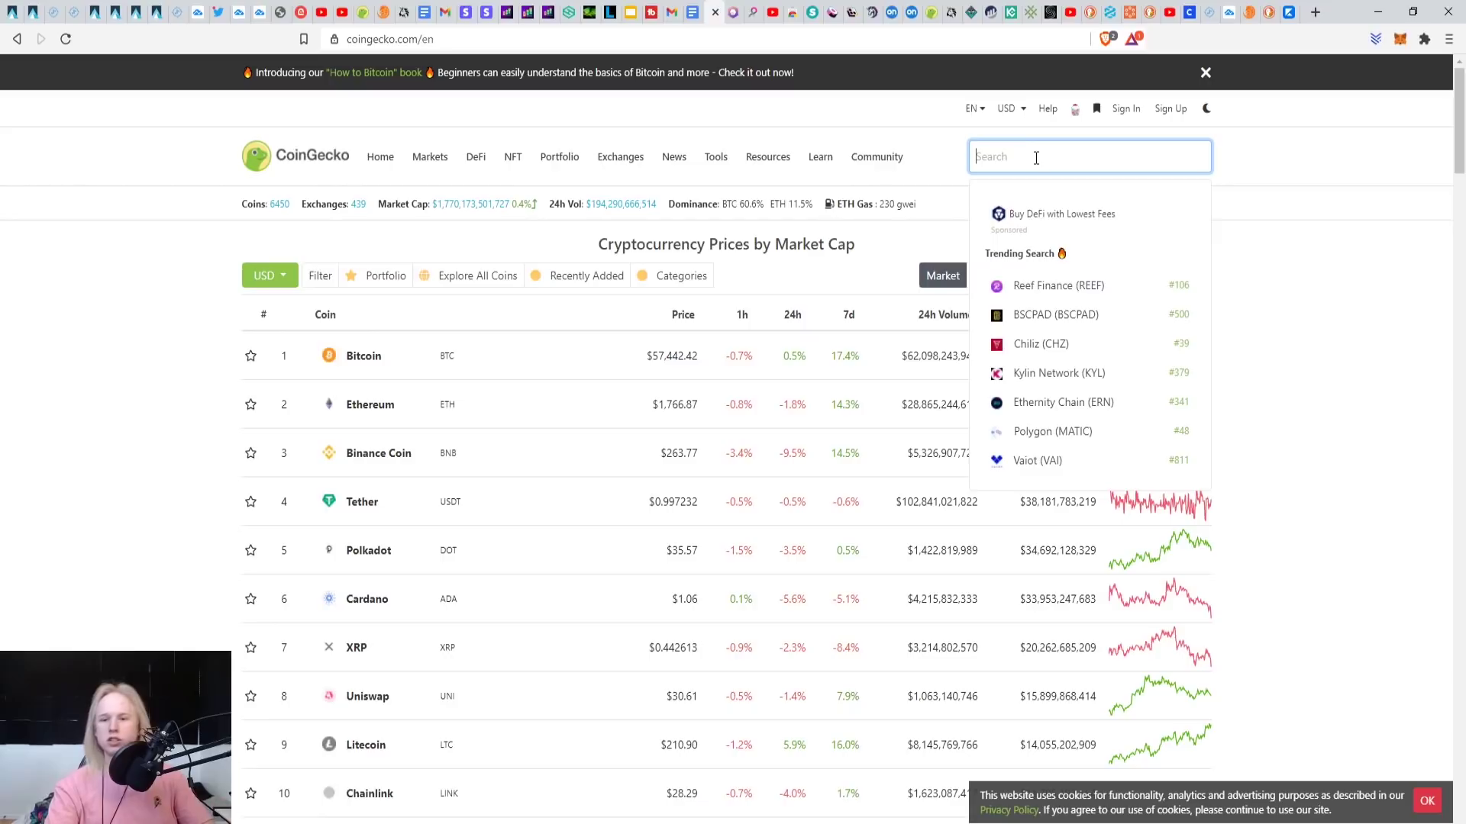
Open Reef Finance from CoinGecko's trending searches and scroll through its price and market stats.
left_click(1090, 280)
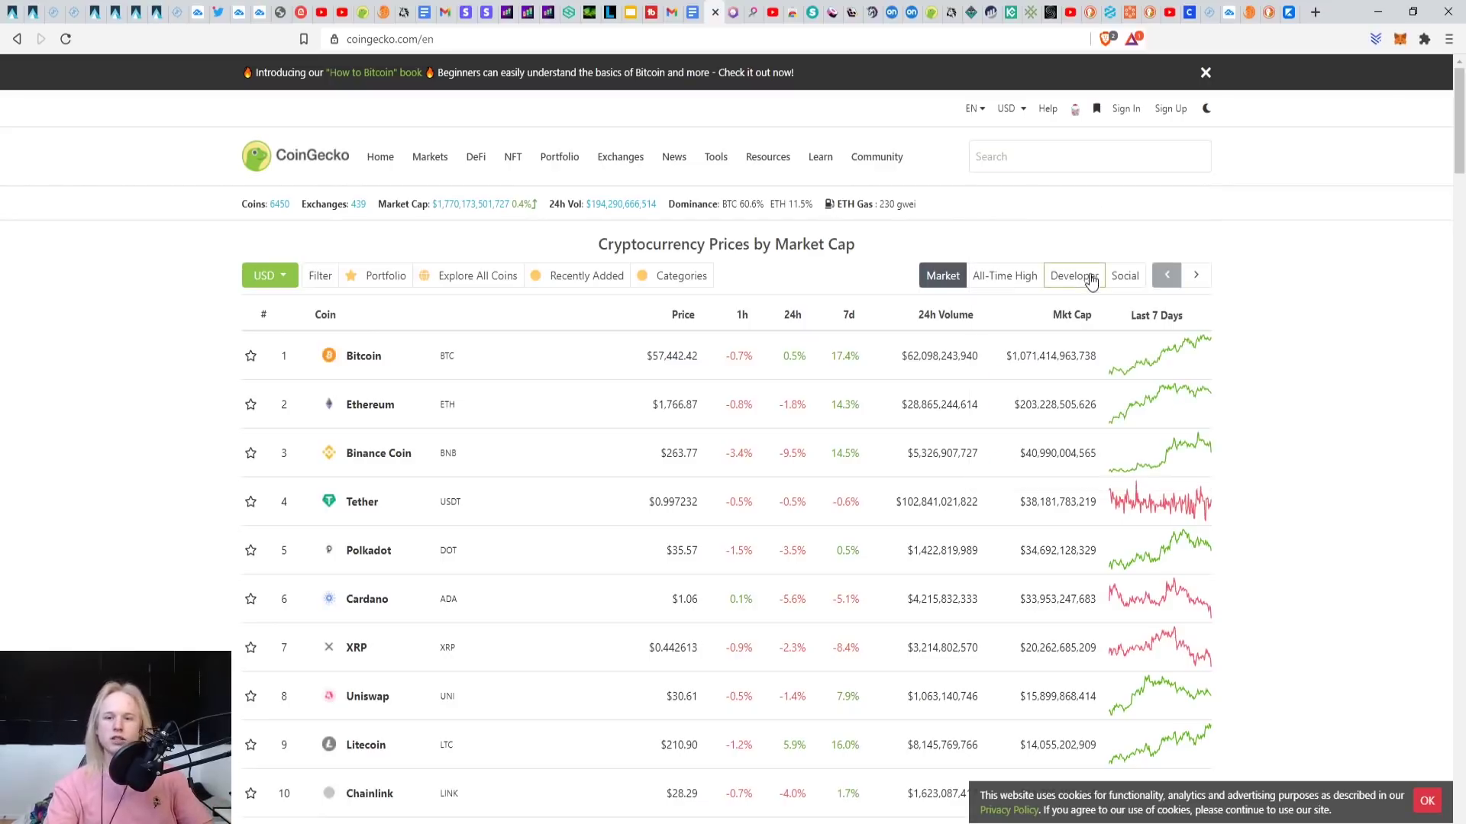
left_click(1032, 156)
left_click(1044, 294)
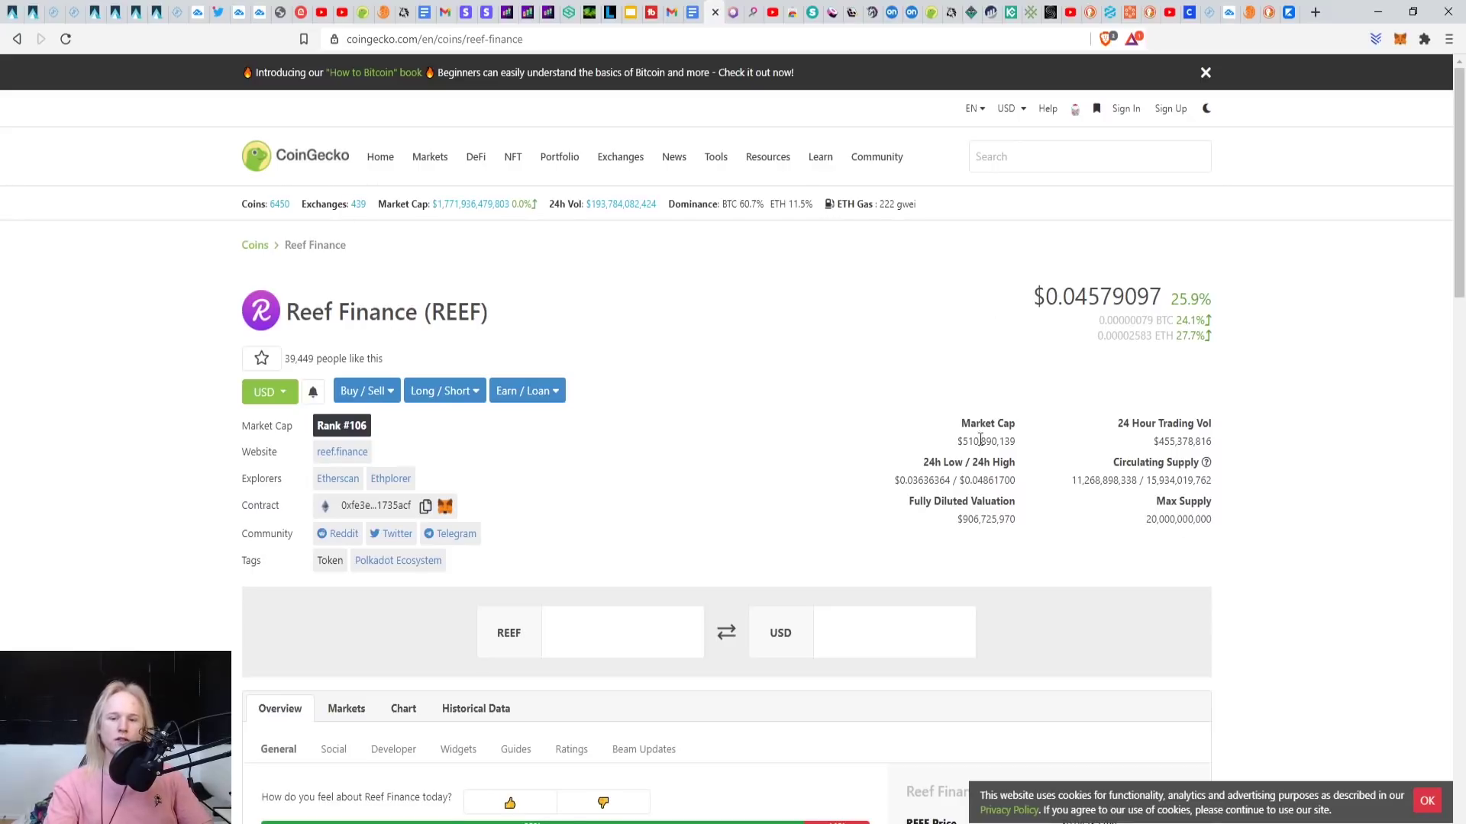
left_click_drag(956, 441, 1051, 426)
left_click(1248, 379)
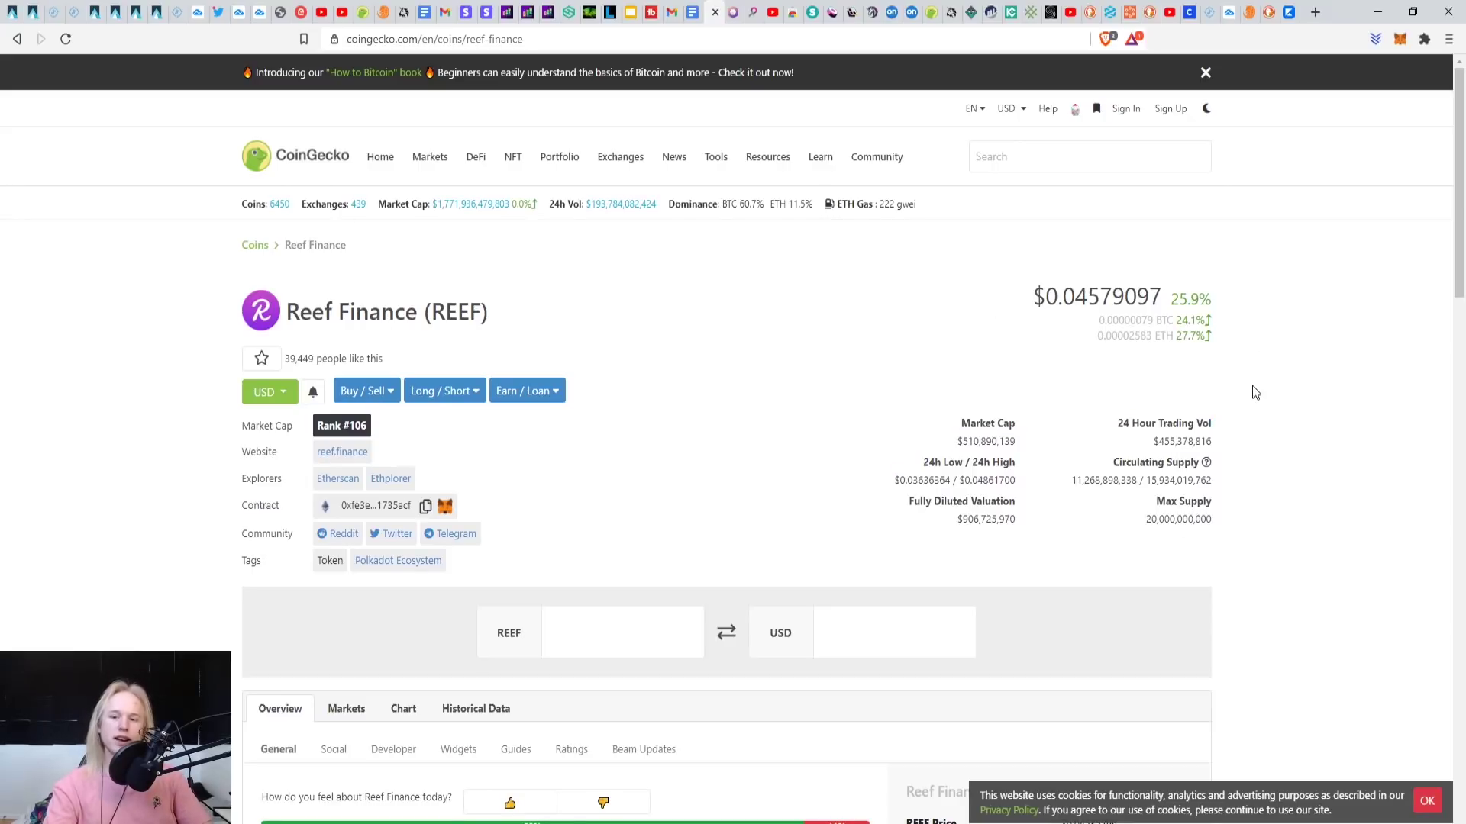
scroll(1258, 387, "down", 1)
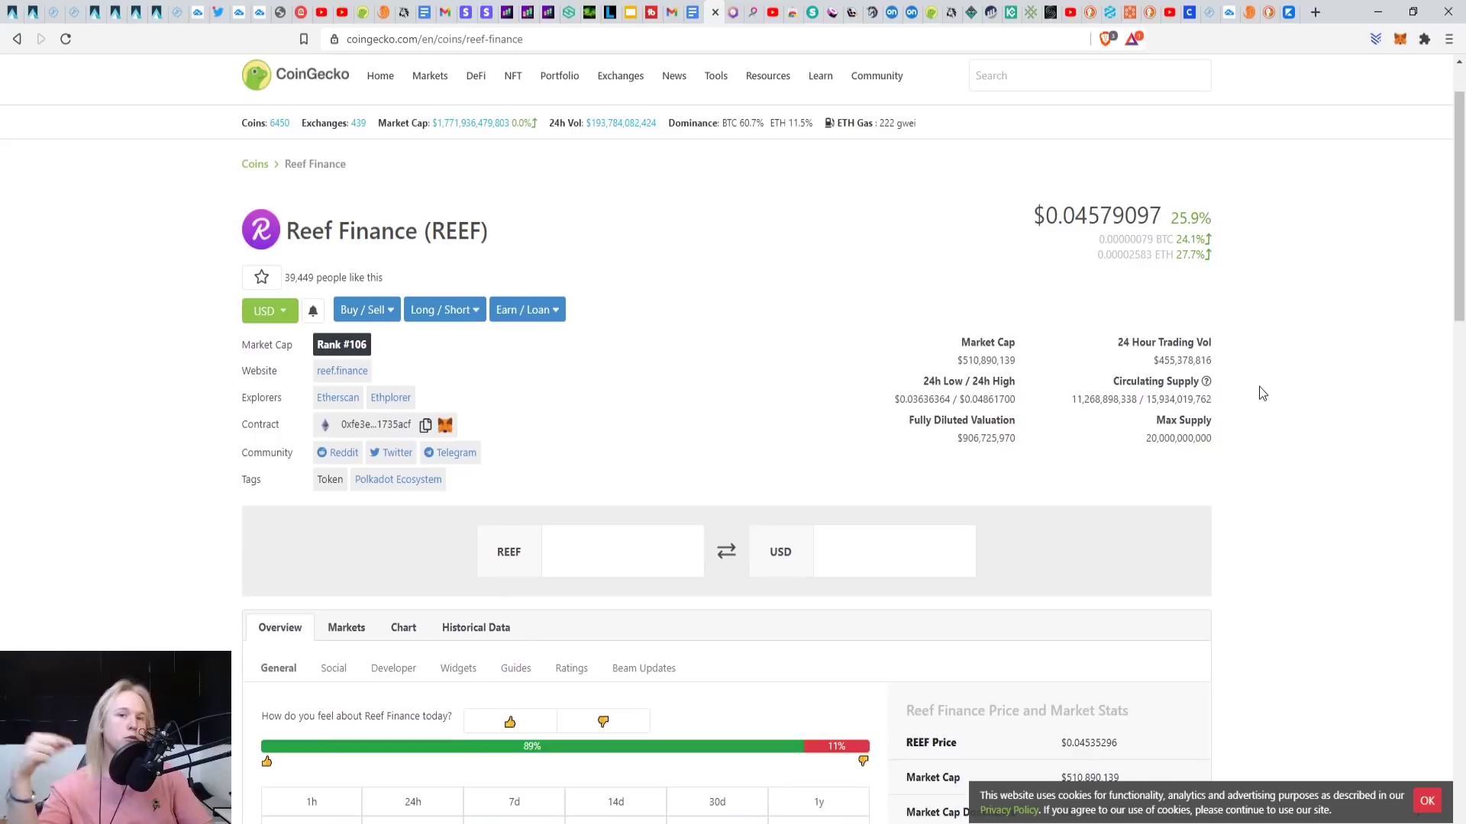